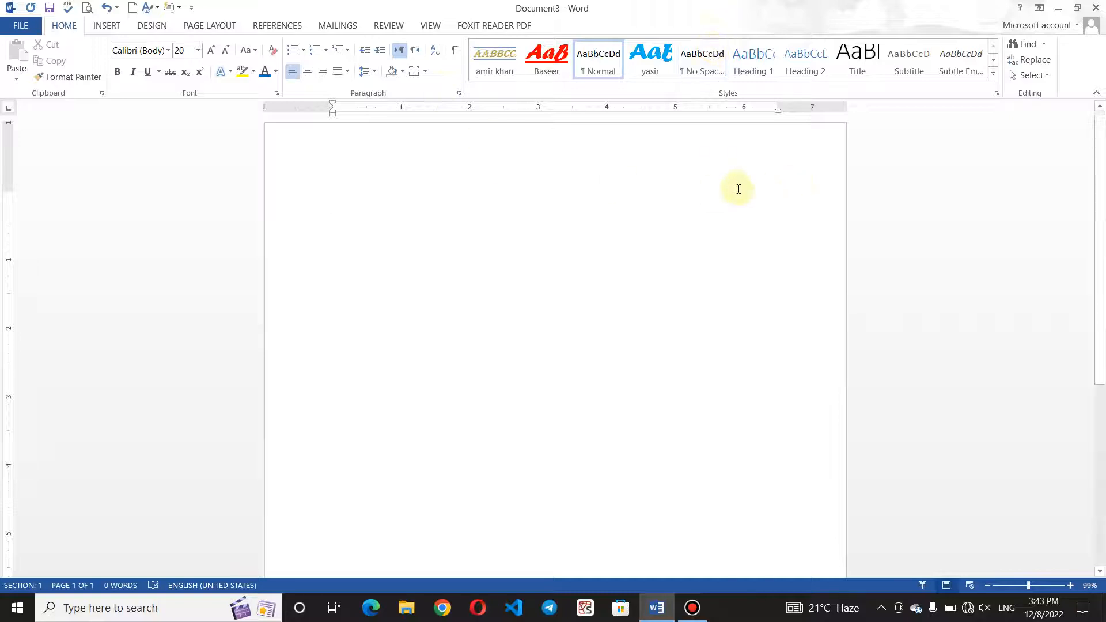
Try the page, section and line targets in the Go To dialog, then close it without jumping.
{"action": "left_click", "coordinate": [1042, 50]}
{"action": "left_click", "coordinate": [1042, 91]}
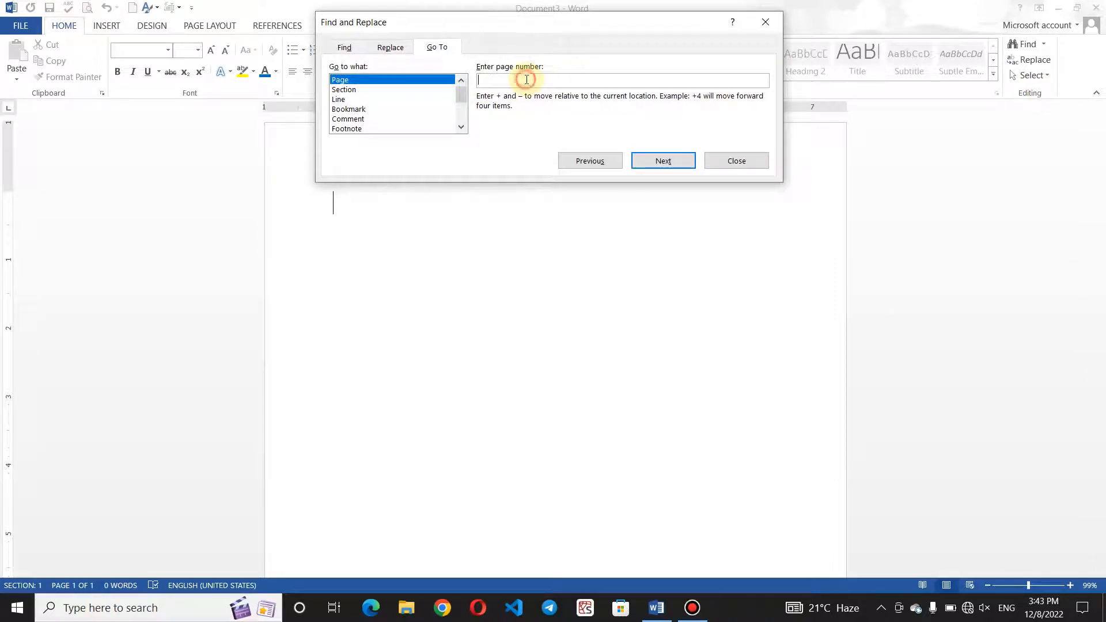
{"action": "type", "text": "1"}
{"action": "key", "text": "BackSpace"}
{"action": "key", "text": "BackSpace"}
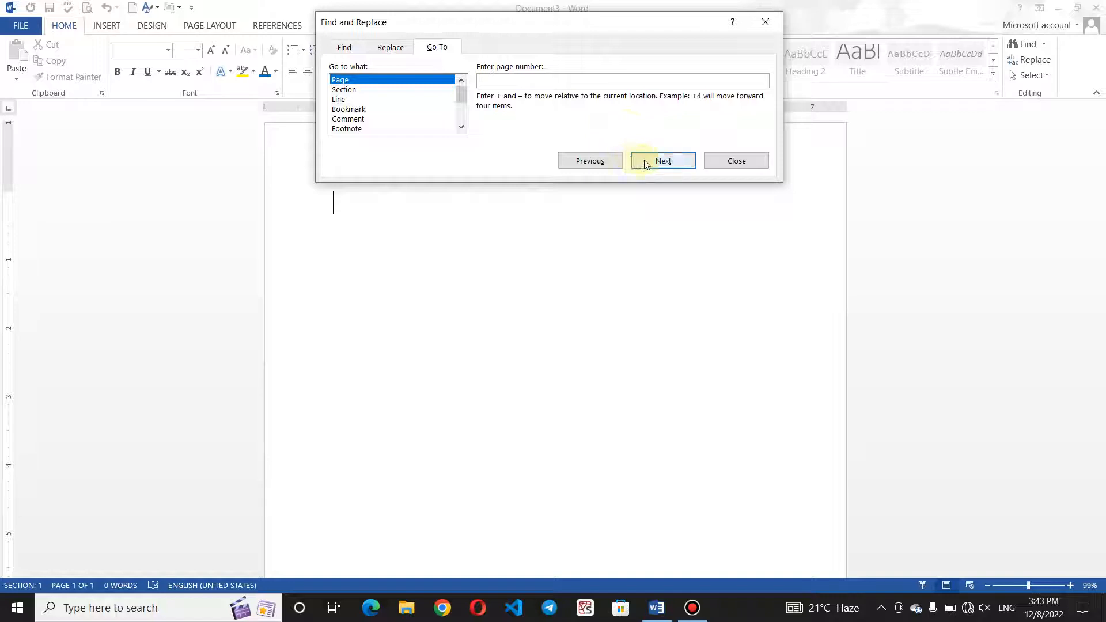
{"action": "left_click", "coordinate": [420, 90]}
{"action": "left_click", "coordinate": [415, 100]}
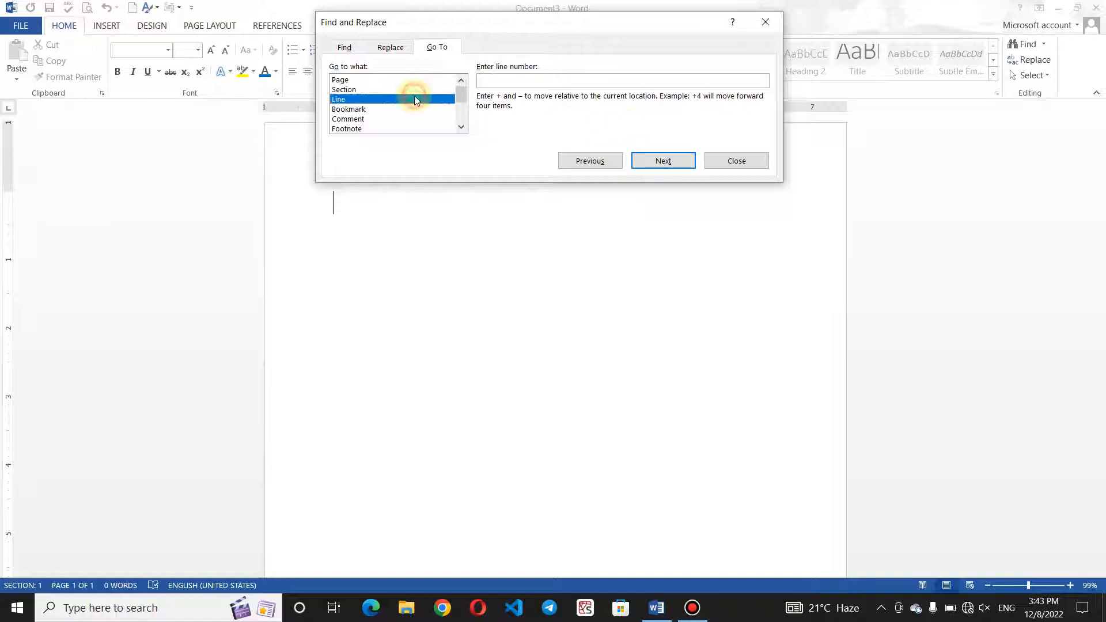
{"action": "left_click", "coordinate": [765, 22]}
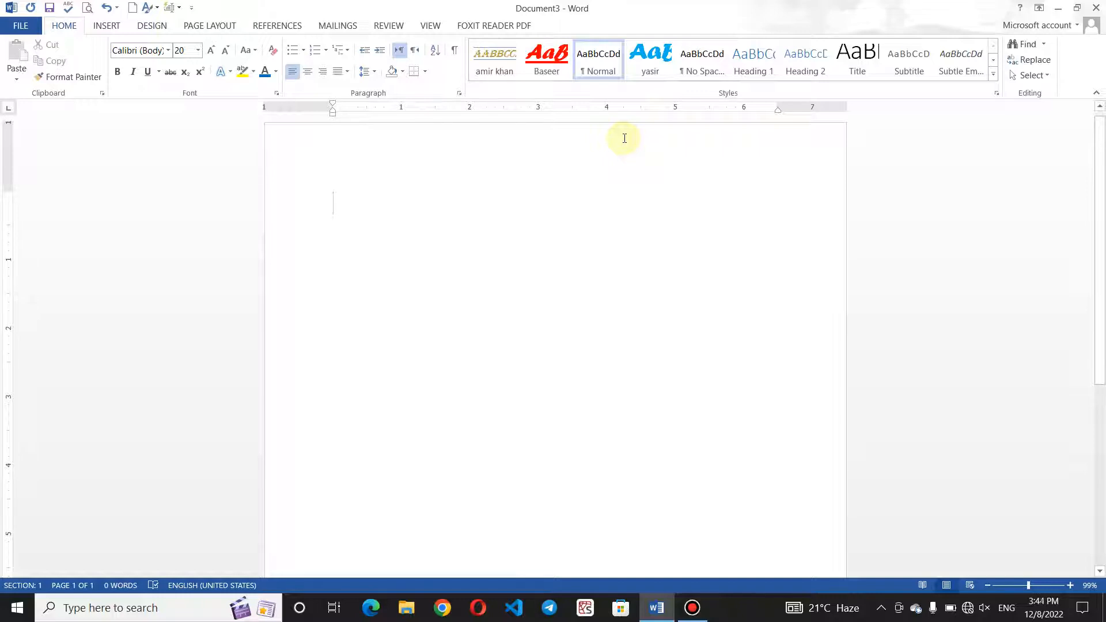
Preview the built-in Cover Page gallery and dismiss it without inserting anything.
{"action": "left_click", "coordinate": [107, 26]}
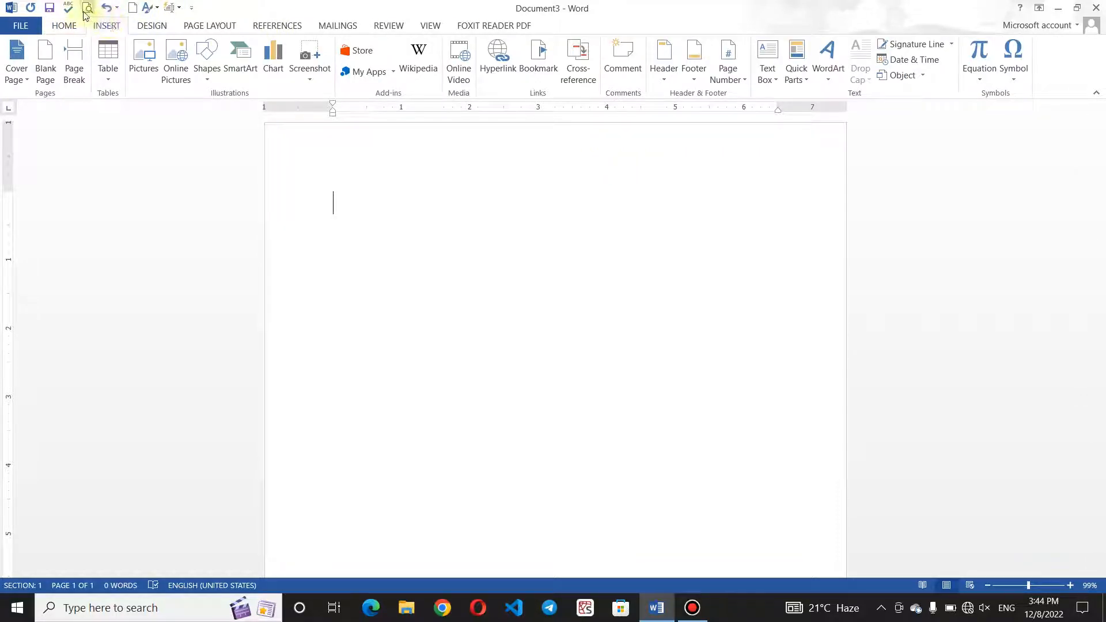
{"action": "left_click", "coordinate": [26, 80]}
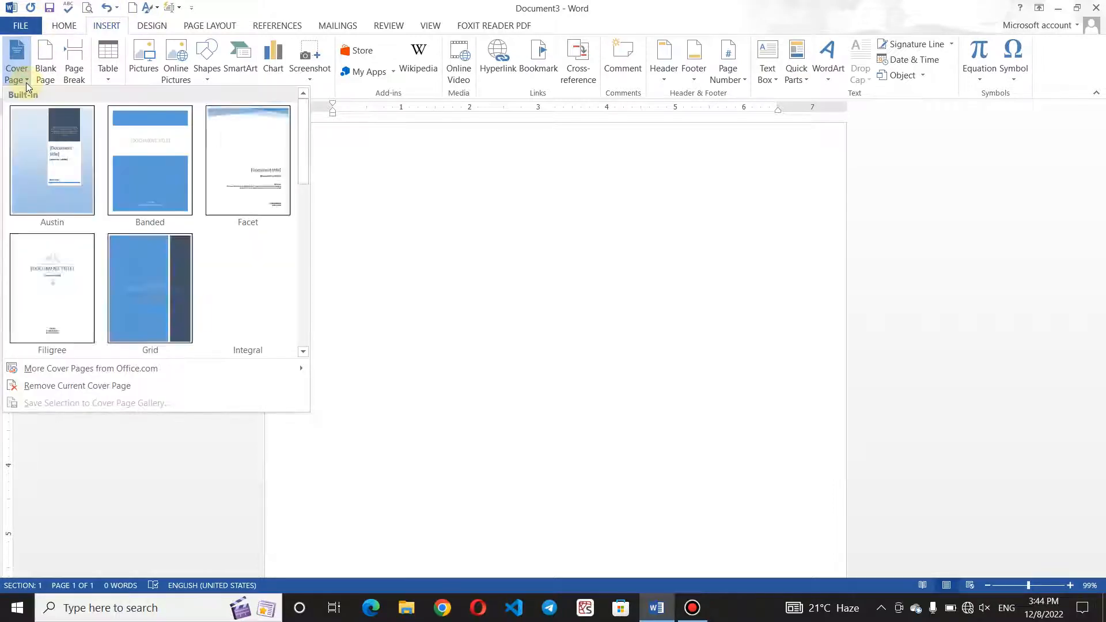
{"action": "left_click", "coordinate": [345, 201]}
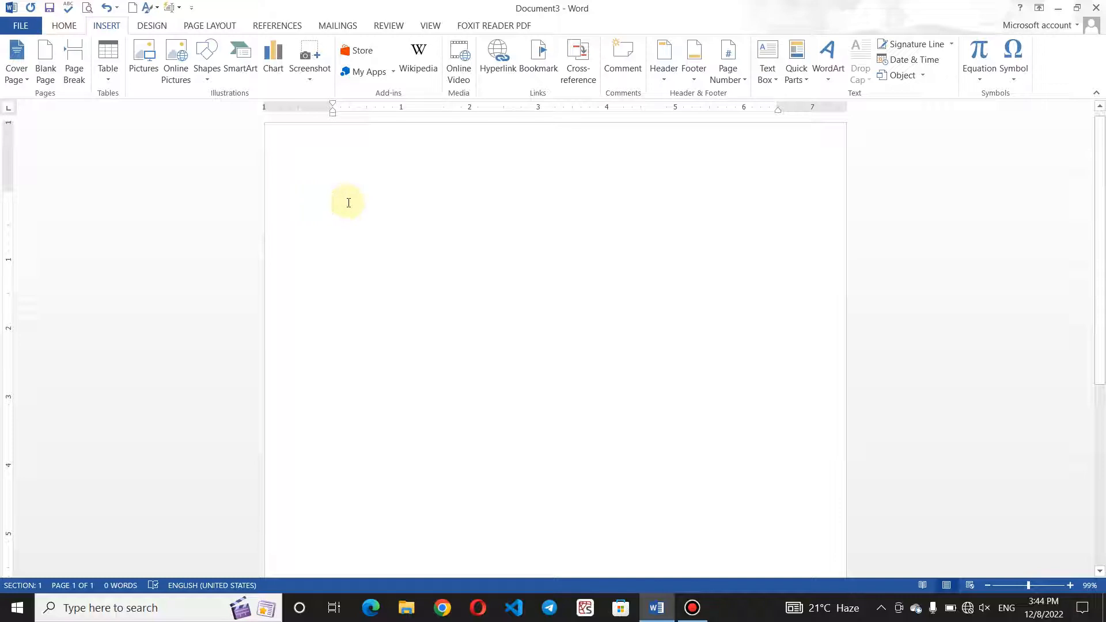
Generate the default sample paragraphs with =rand().
{"action": "type", "text": "=rand"}
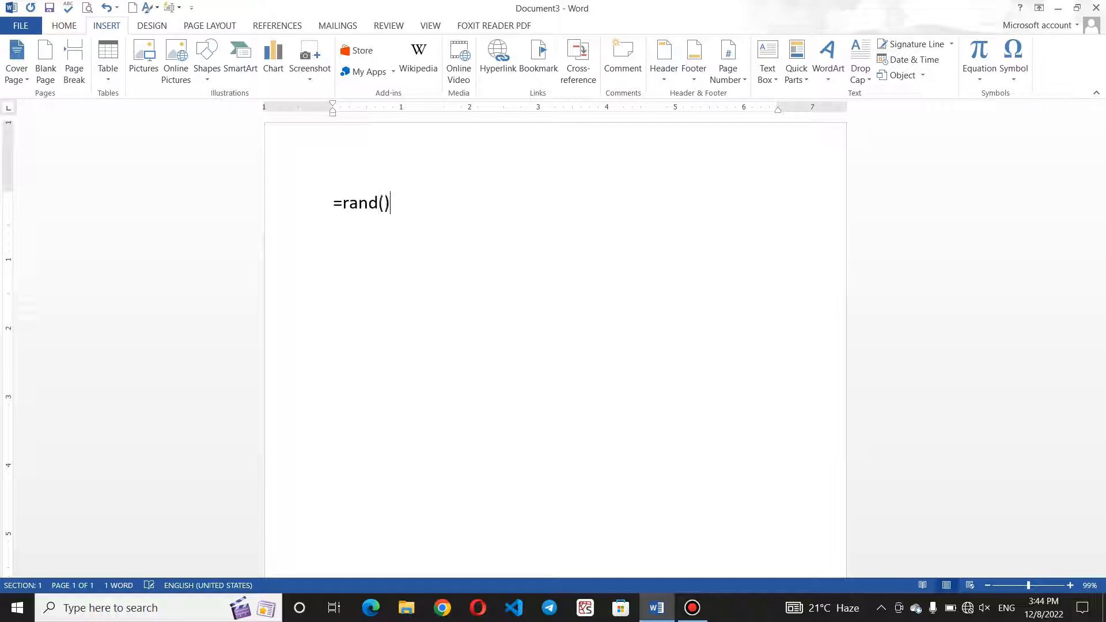
{"action": "type", "text": "()"}
{"action": "key", "text": "Return"}
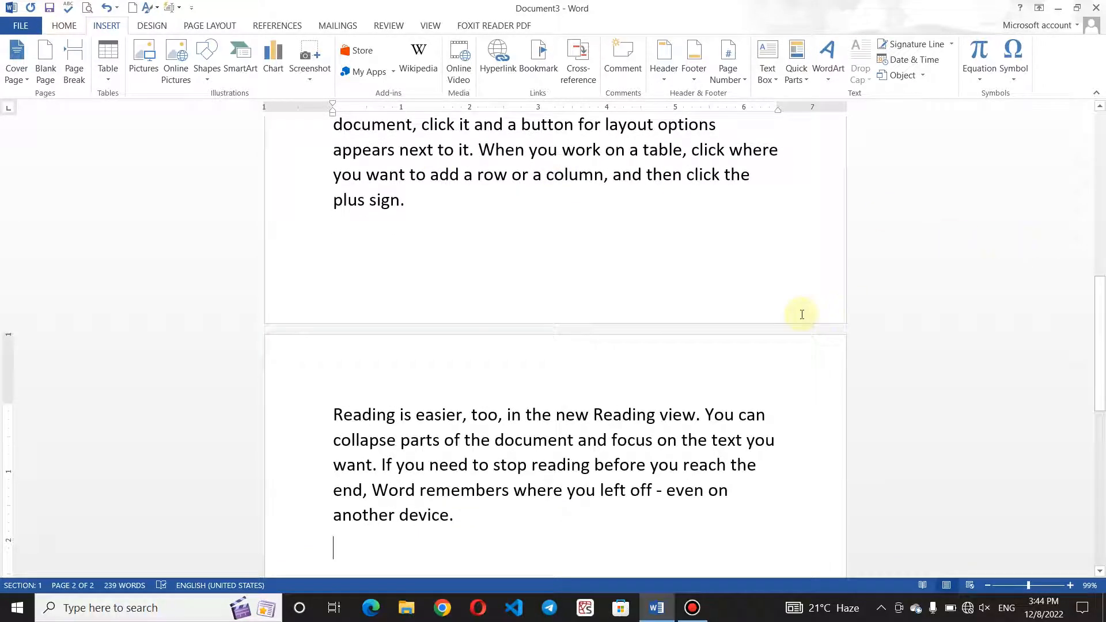
{"action": "left_click_drag", "start_coordinate": [1098, 305], "coordinate": [1099, 138]}
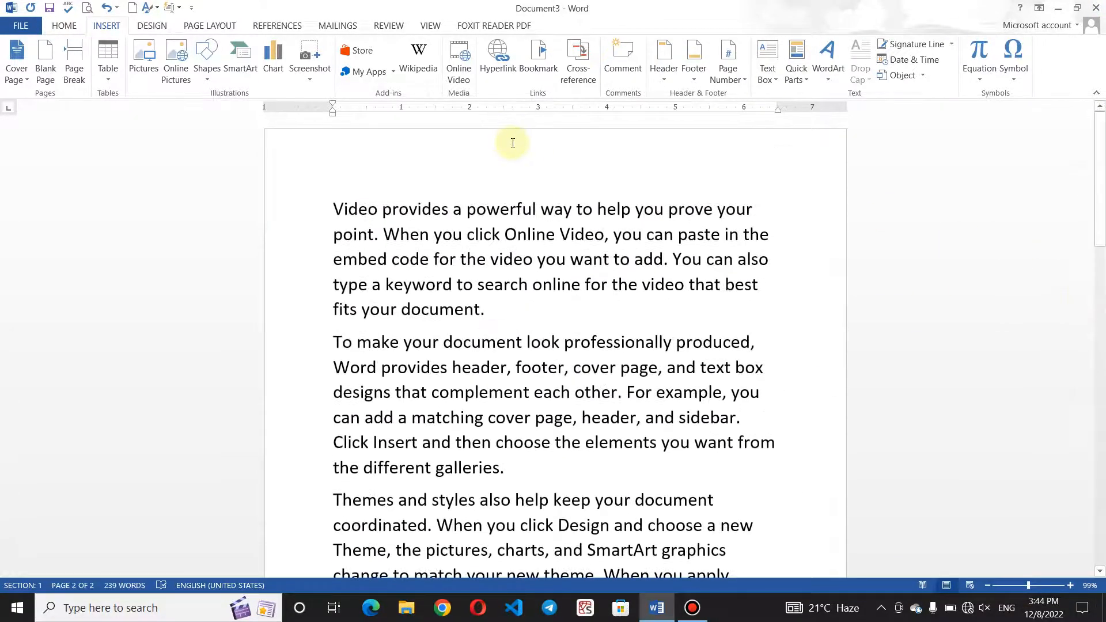
Add a blank first line and run =rand(50), growing the document to 14 pages.
{"action": "left_click", "coordinate": [330, 201]}
{"action": "key", "text": "Return"}
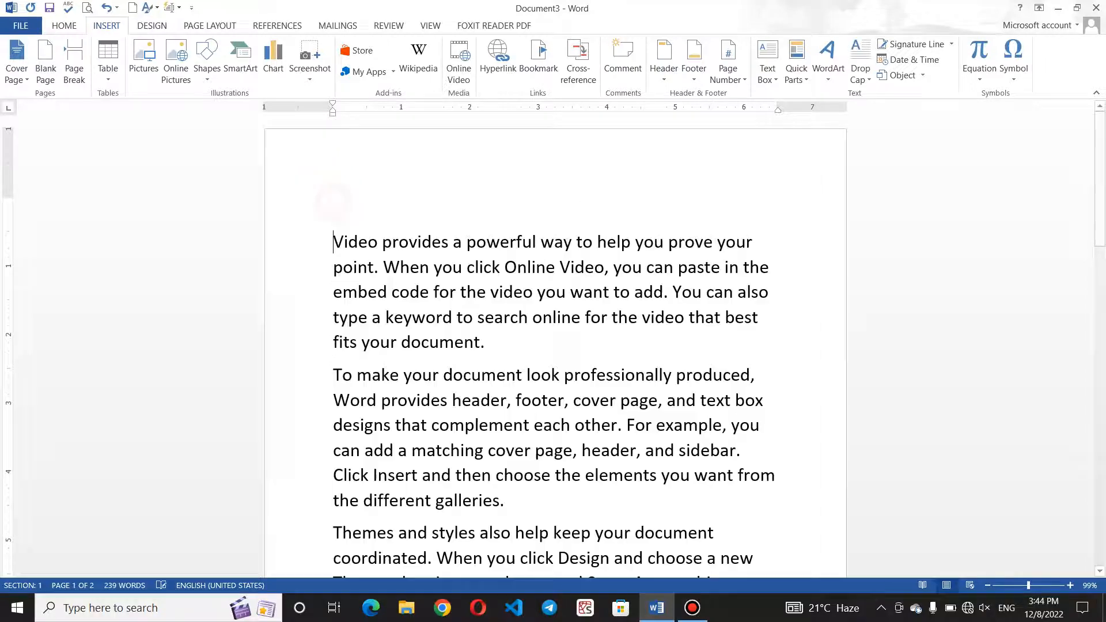
{"action": "left_click", "coordinate": [348, 204]}
{"action": "type", "text": "=ran"}
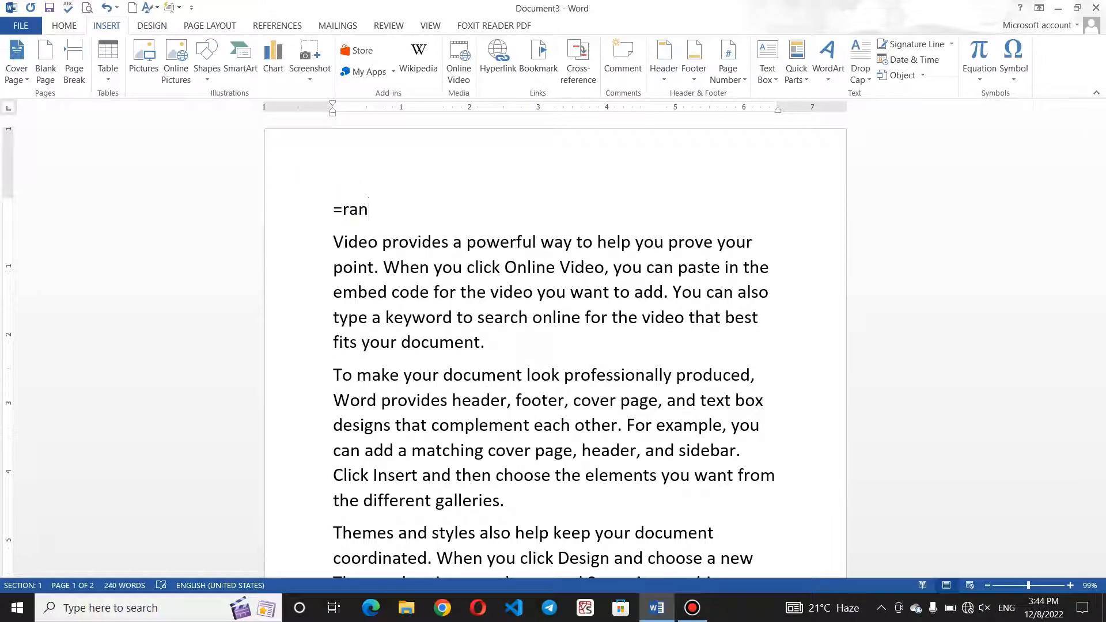
{"action": "key", "text": "BackSpace"}
{"action": "type", "text": "m"}
{"action": "key", "text": "BackSpace"}
{"action": "type", "text": "nd(50"}
{"action": "key", "text": "Return"}
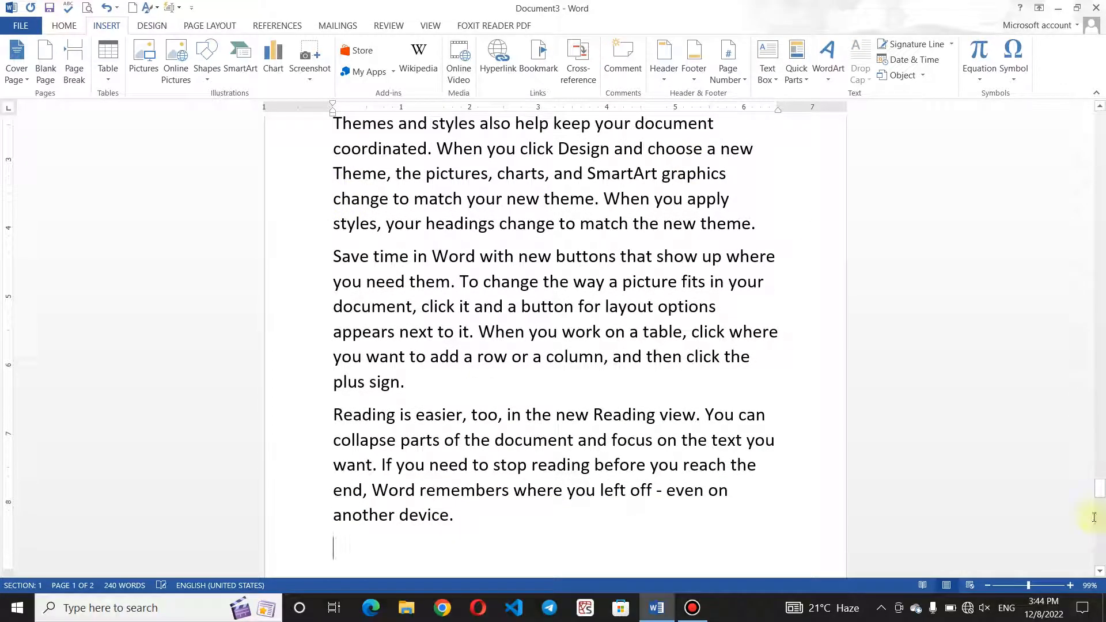
{"action": "left_click_drag", "start_coordinate": [1101, 495], "coordinate": [1100, 107]}
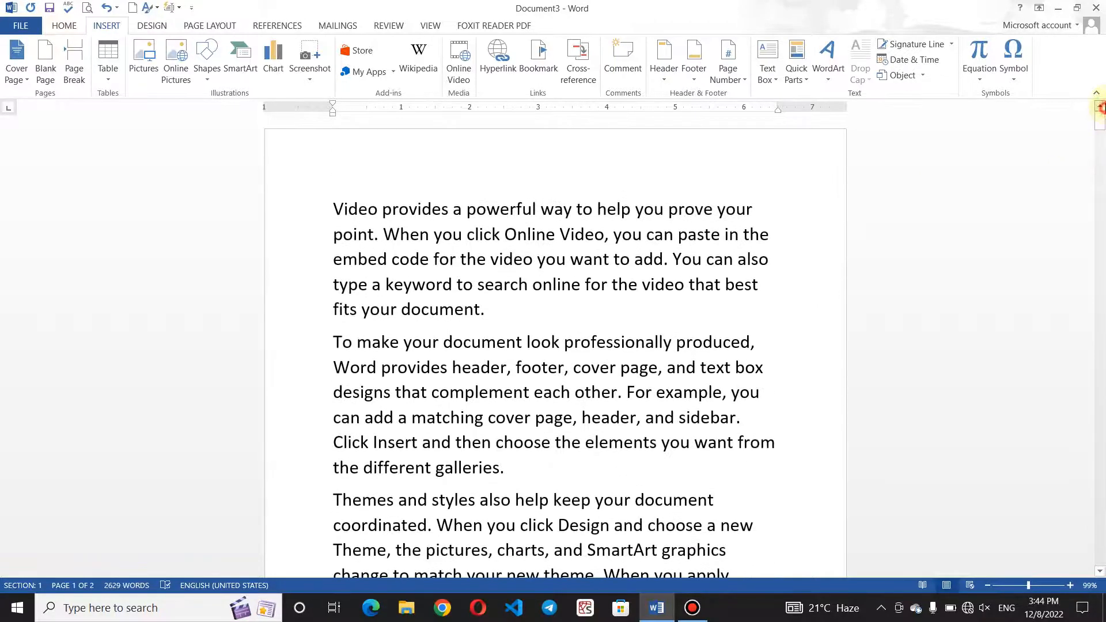
Insert a new first line reading 'What is Computer?'.
{"action": "left_click", "coordinate": [333, 208]}
{"action": "key", "text": "Return"}
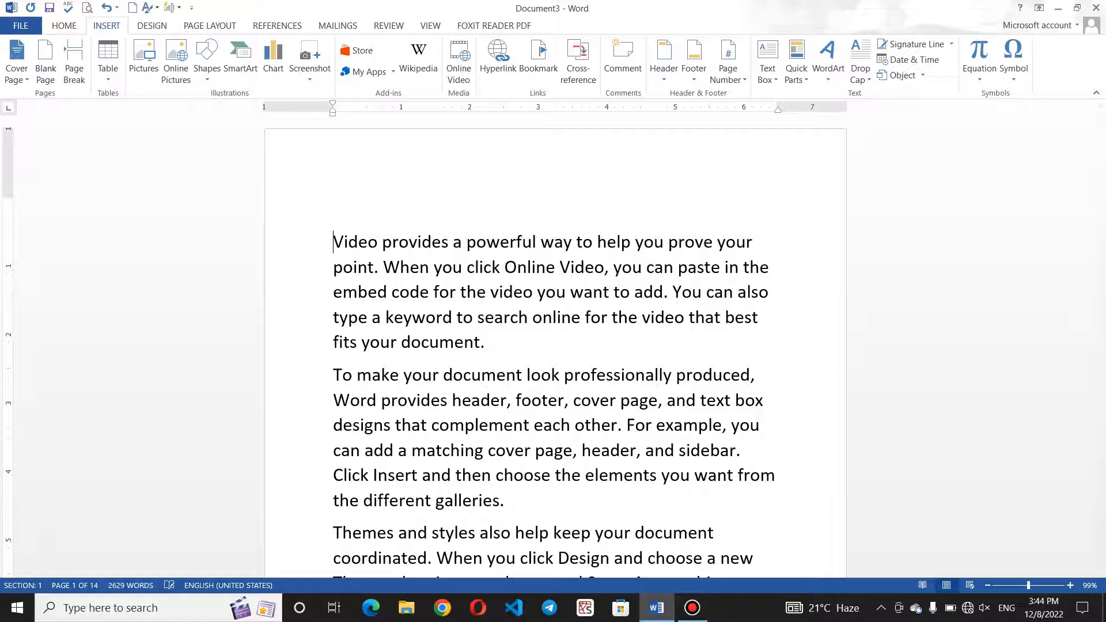
{"action": "left_click", "coordinate": [341, 194]}
{"action": "type", "text": "Whatr"}
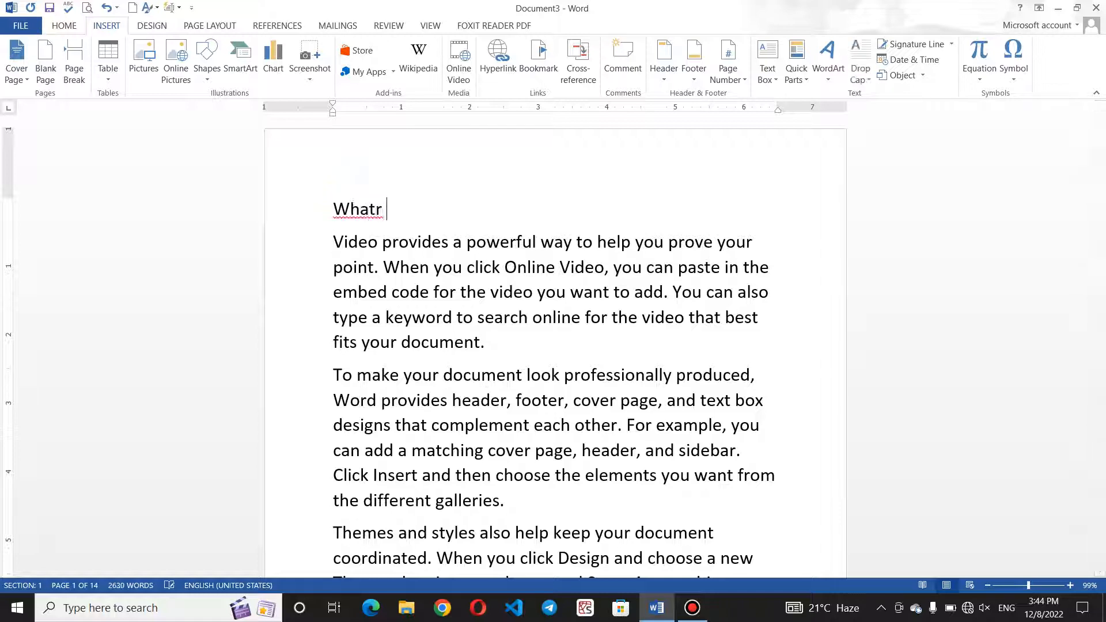
{"action": "key", "text": "BackSpace"}
{"action": "key", "text": "BackSpace"}
{"action": "type", "text": "is Computere"}
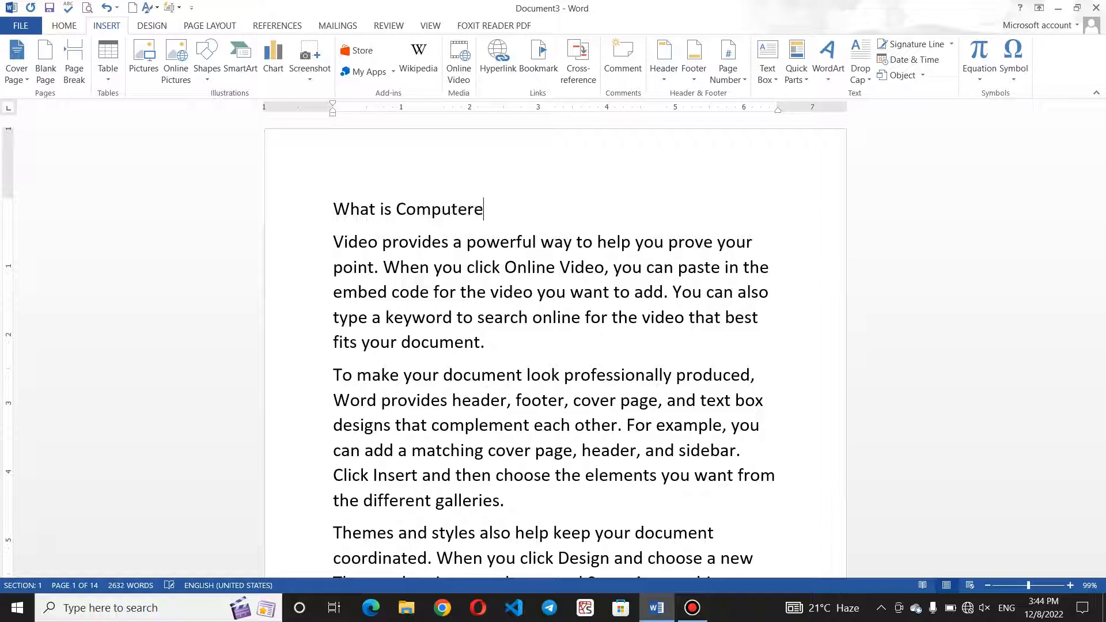
{"action": "key", "text": "BackSpace"}
{"action": "type", "text": "?"}
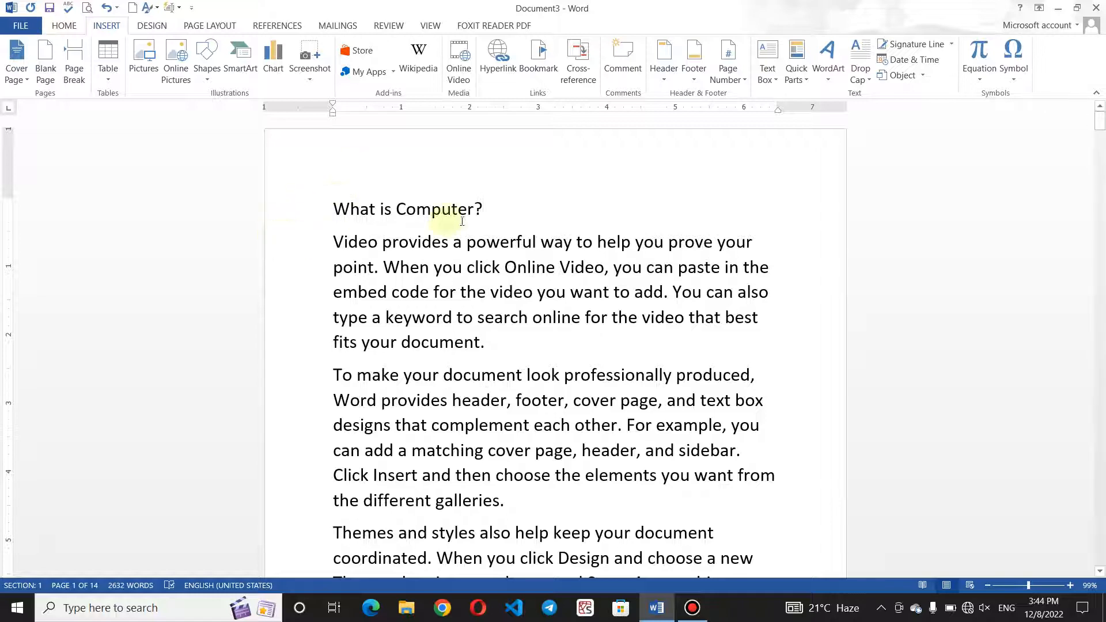
Apply the centred blue yasir style to the 'What is Computer?' heading.
{"action": "left_click_drag", "start_coordinate": [491, 212], "coordinate": [328, 182]}
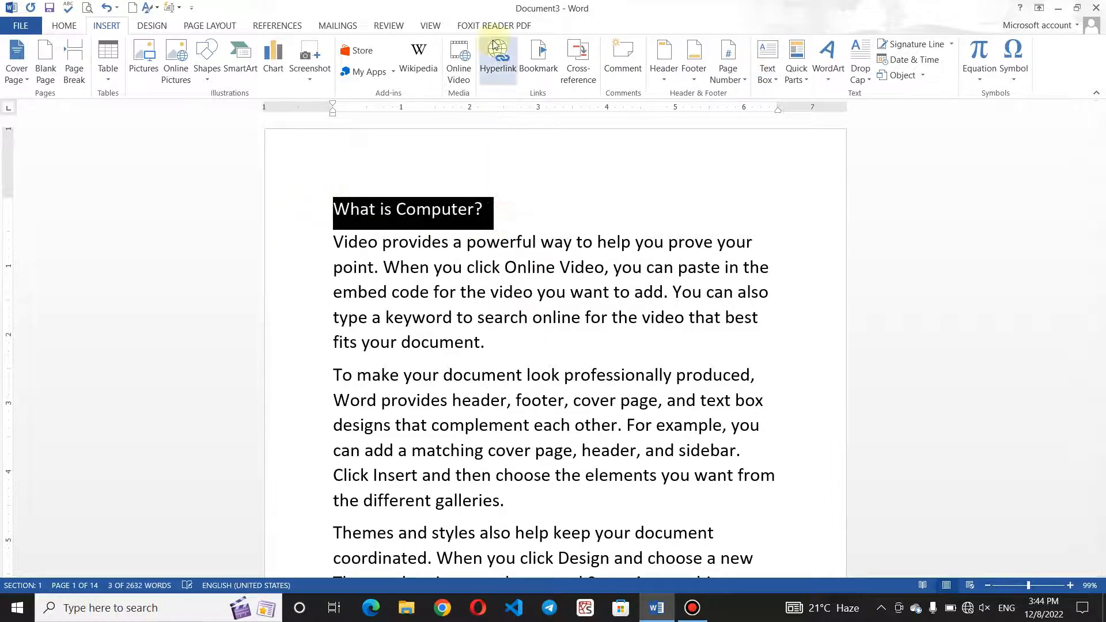
{"action": "left_click", "coordinate": [69, 26]}
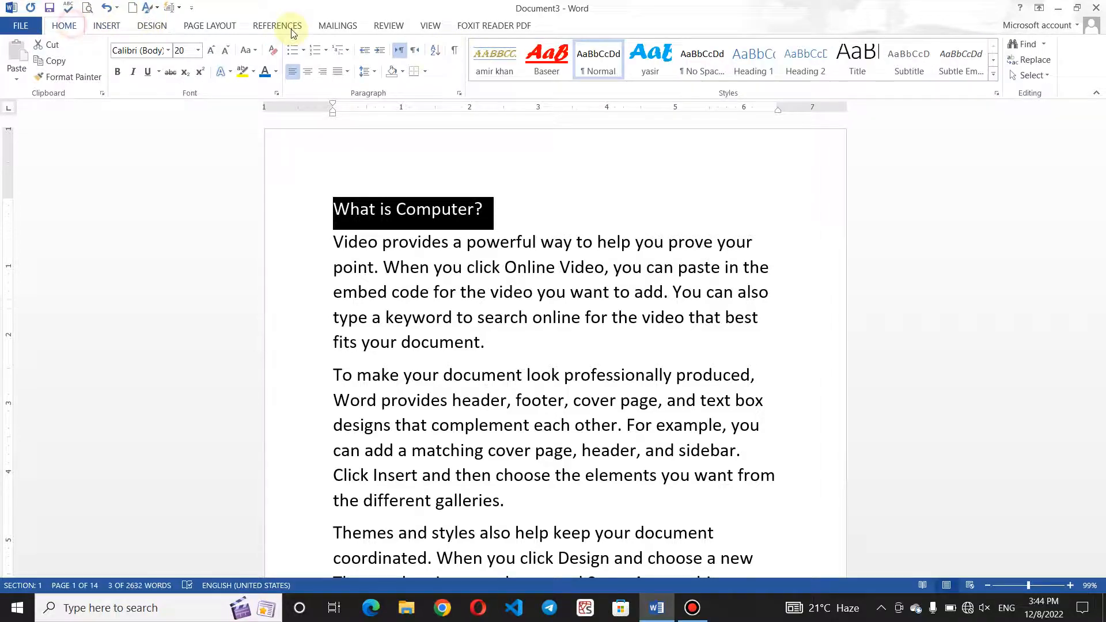
{"action": "left_click", "coordinate": [666, 62]}
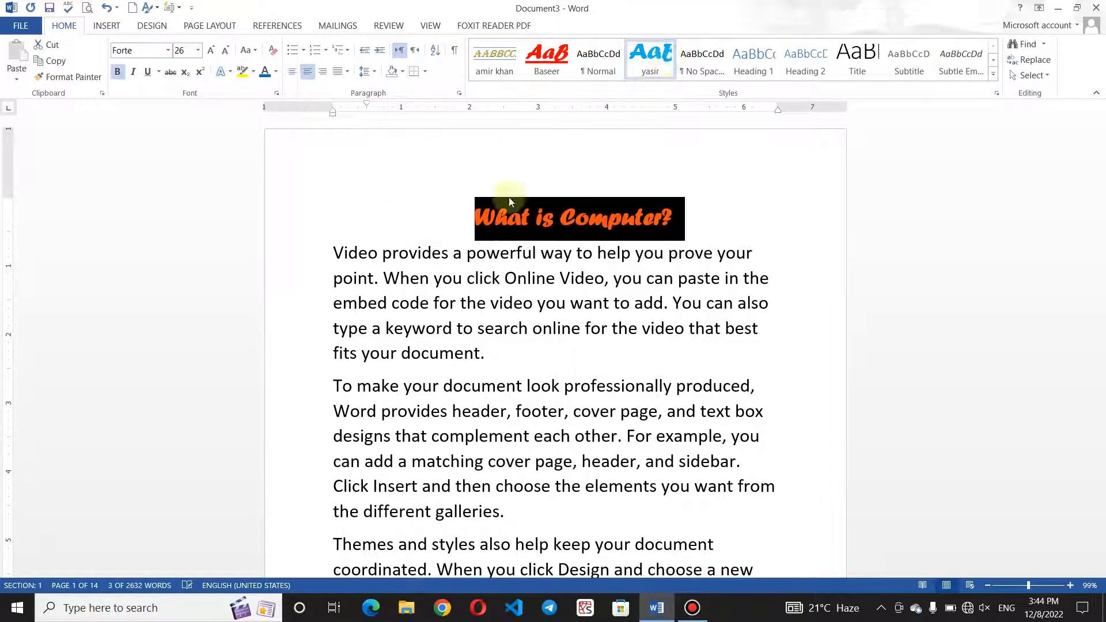
{"action": "left_click", "coordinate": [425, 223]}
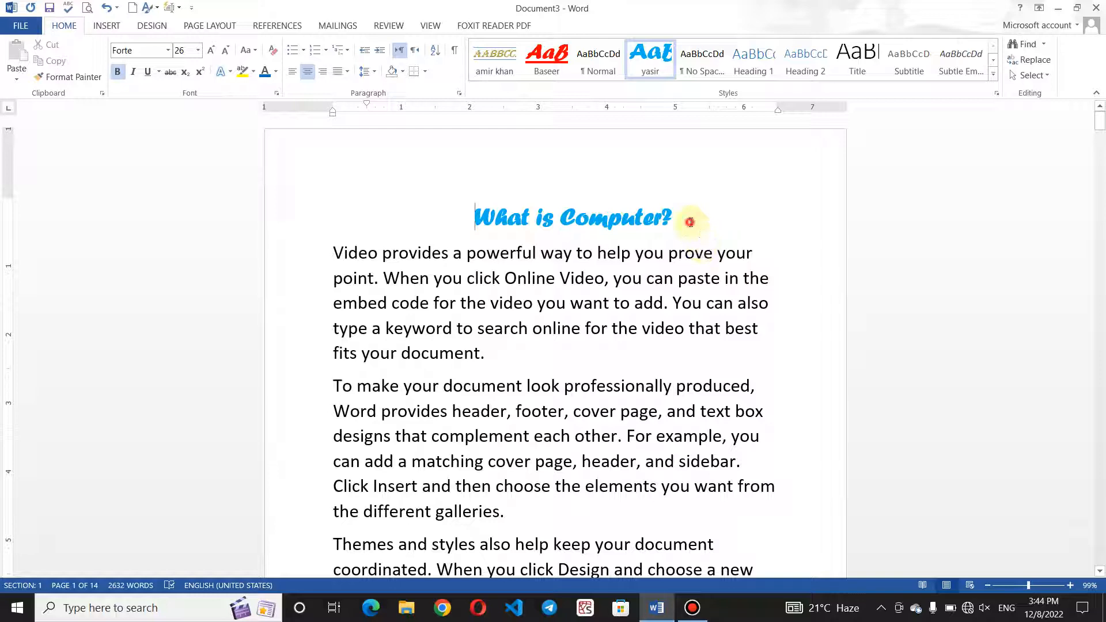
{"action": "left_click", "coordinate": [691, 218]}
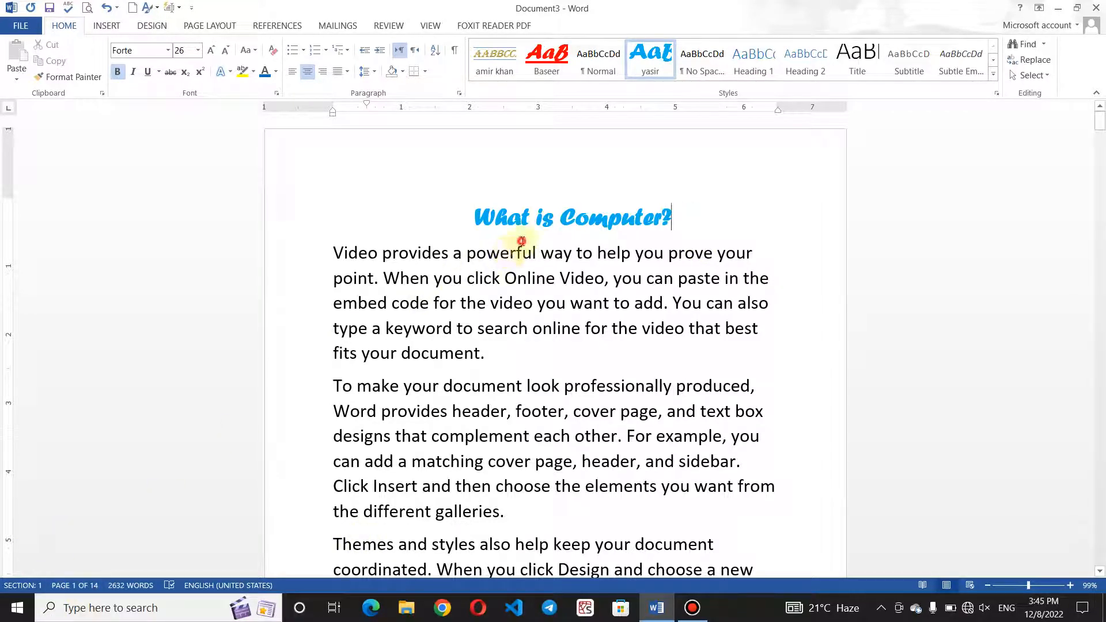
{"action": "left_click", "coordinate": [522, 252]}
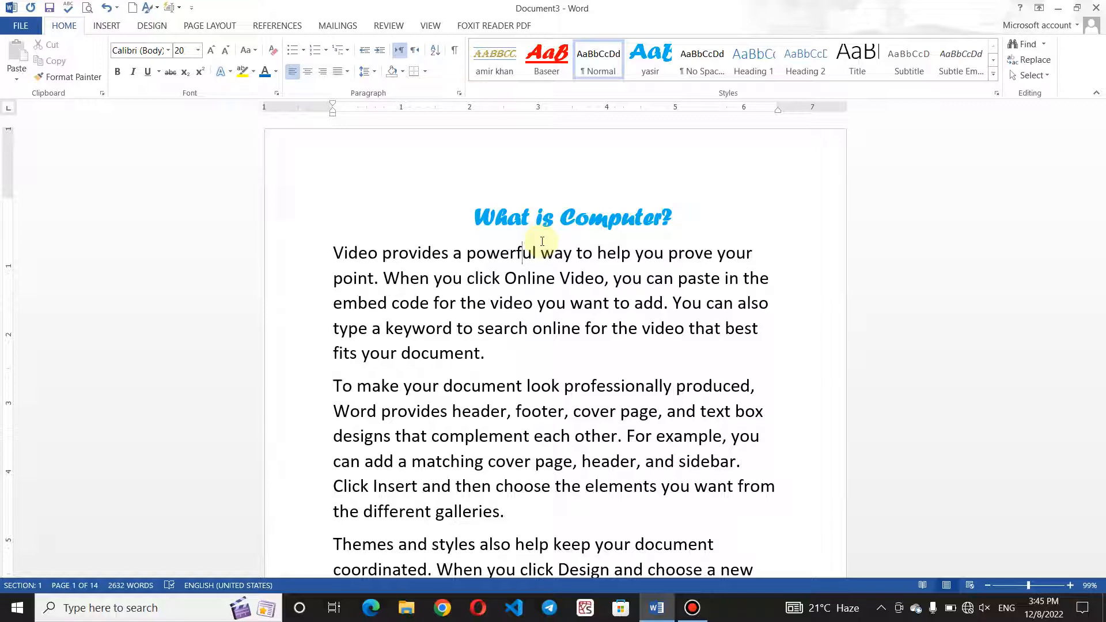
Insert the Motion cover page, with its train photo, at the document's start.
{"action": "left_click", "coordinate": [479, 210]}
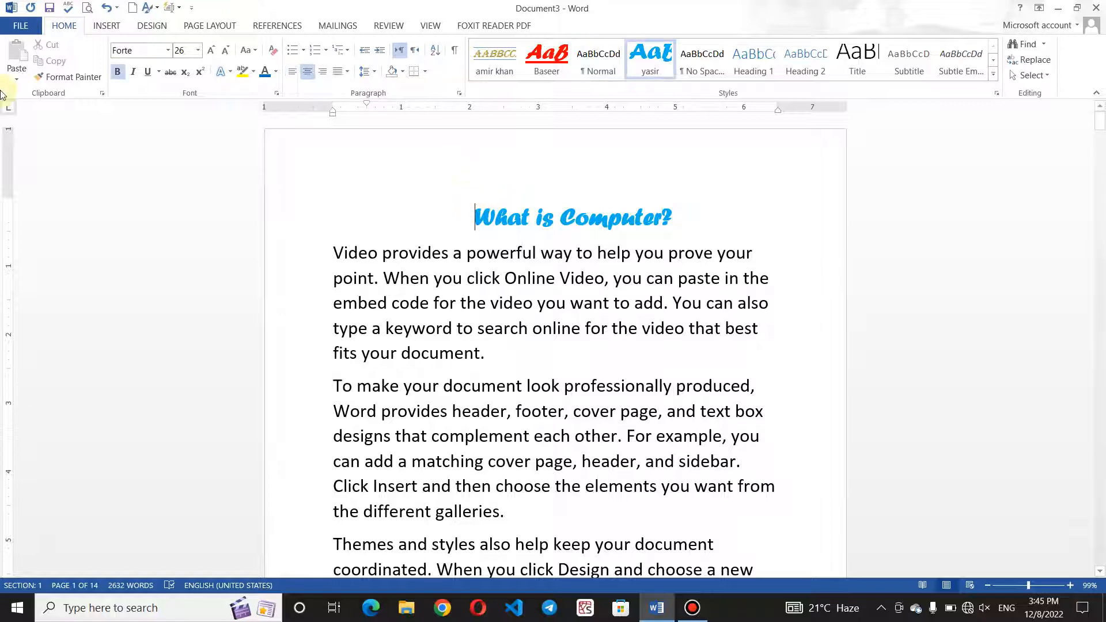
{"action": "left_click", "coordinate": [106, 26]}
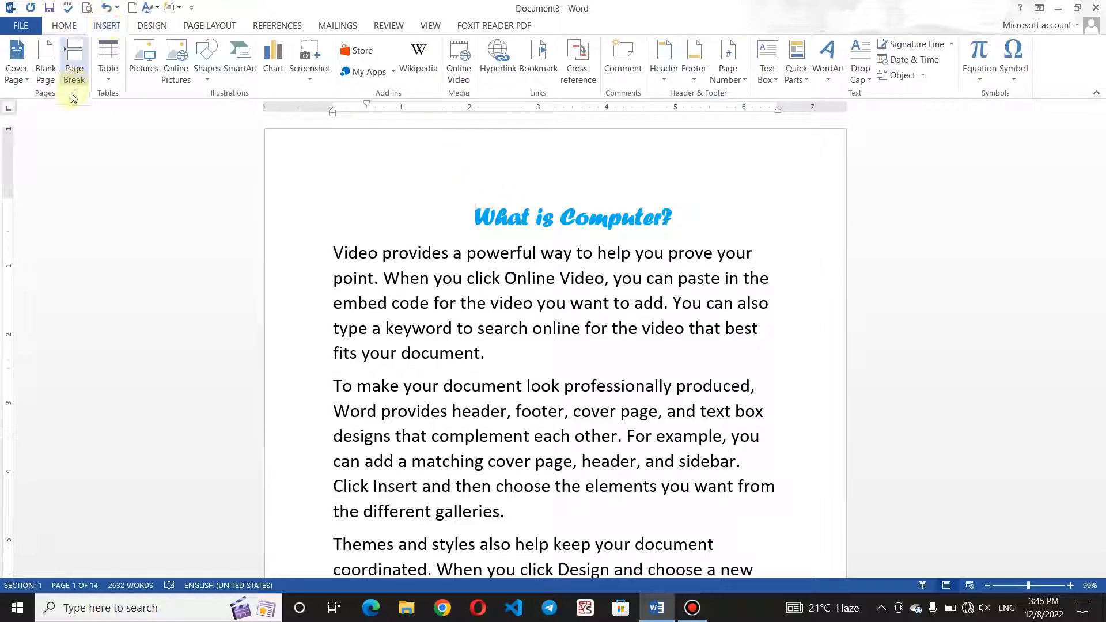
{"action": "left_click", "coordinate": [17, 72]}
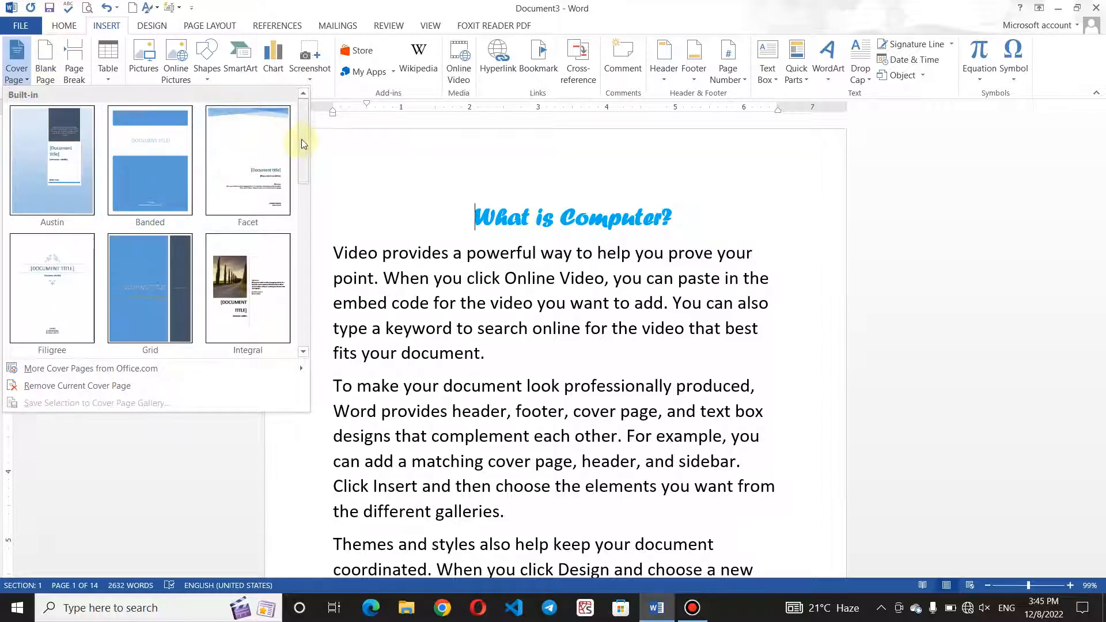
{"action": "left_click_drag", "start_coordinate": [303, 144], "coordinate": [306, 341]}
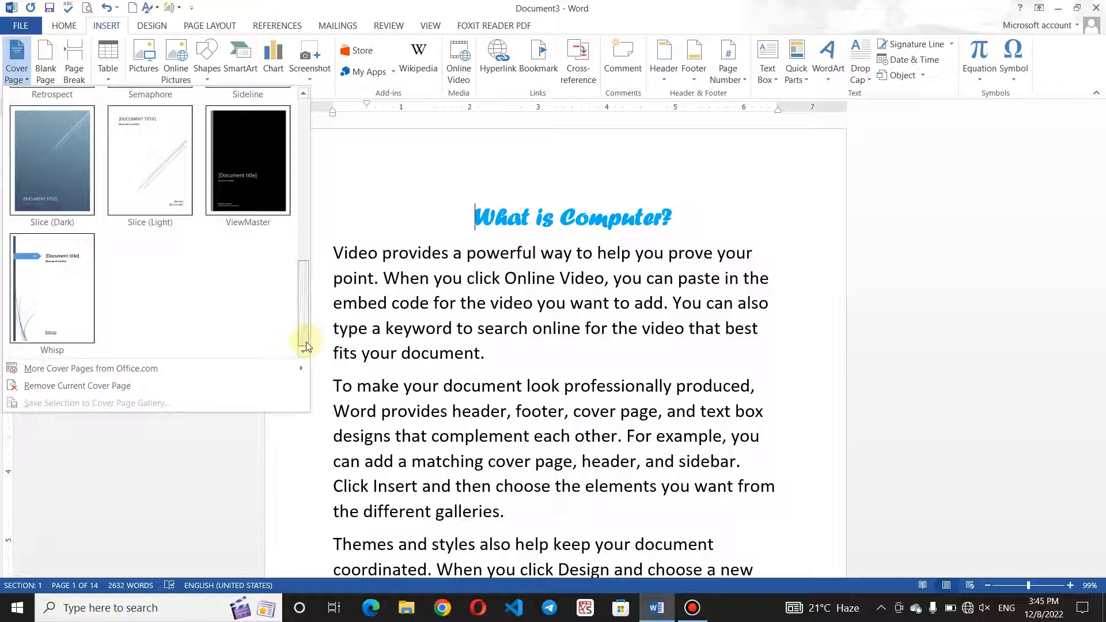
{"action": "left_click", "coordinate": [306, 282]}
{"action": "left_click_drag", "start_coordinate": [306, 283], "coordinate": [292, 170]}
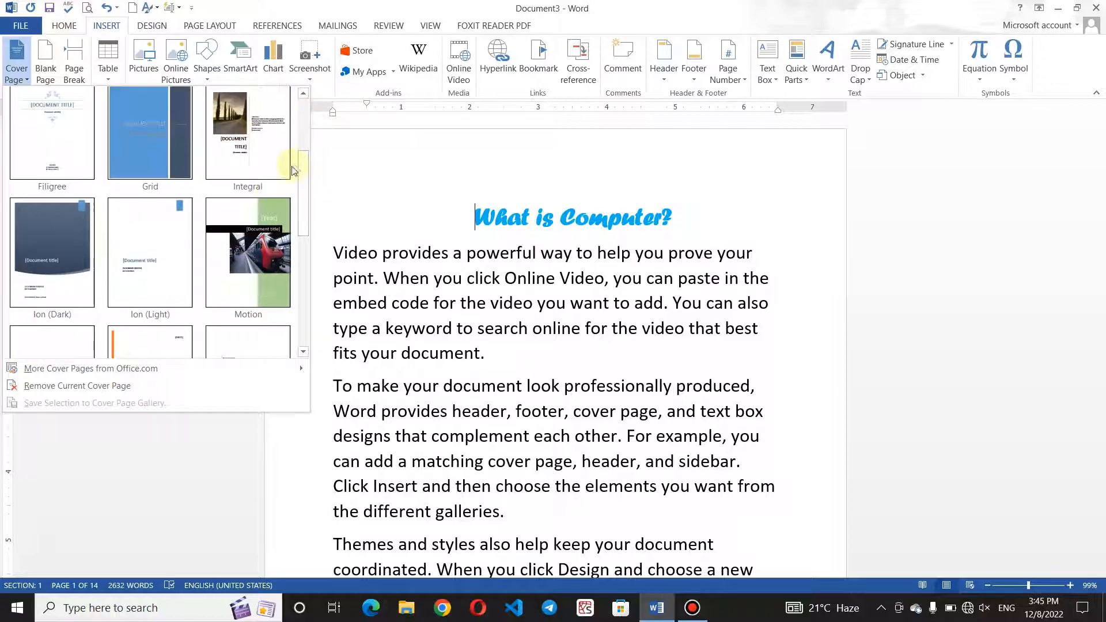
{"action": "left_click", "coordinate": [248, 220]}
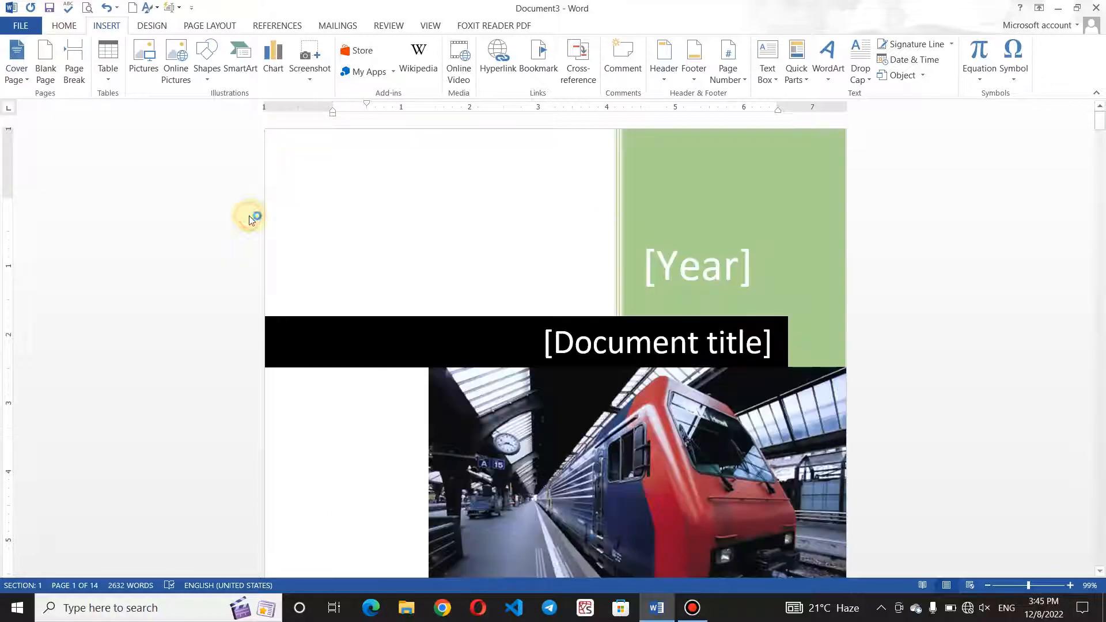
Type 2022 in the Year placeholder and make the document title read 'Computer'.
{"action": "left_click", "coordinate": [723, 278]}
{"action": "type", "text": "2022"}
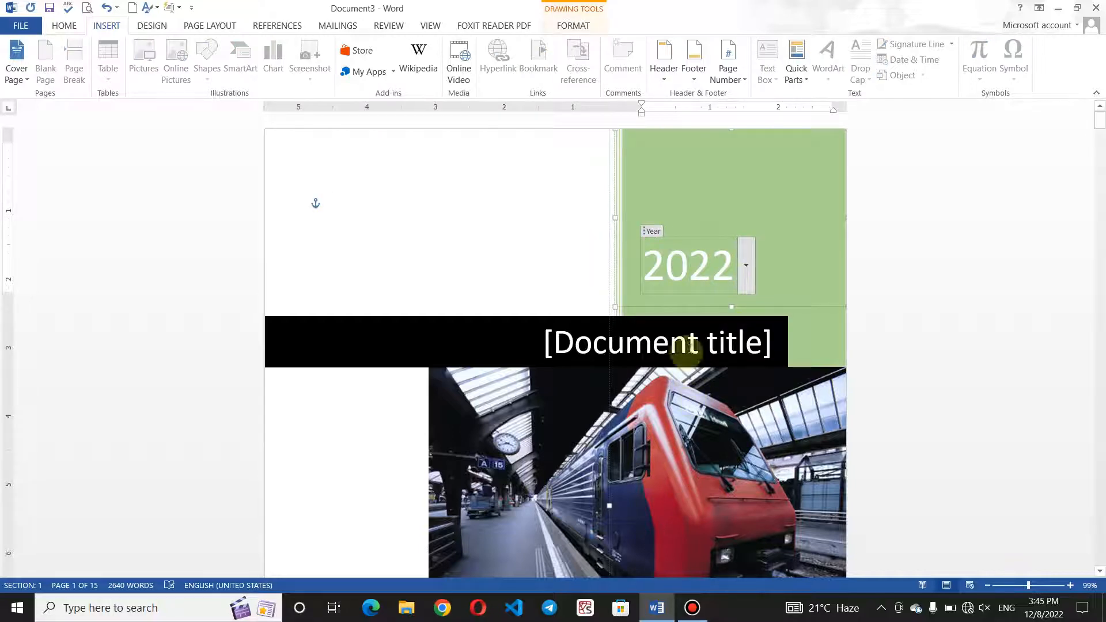
{"action": "left_click", "coordinate": [719, 339]}
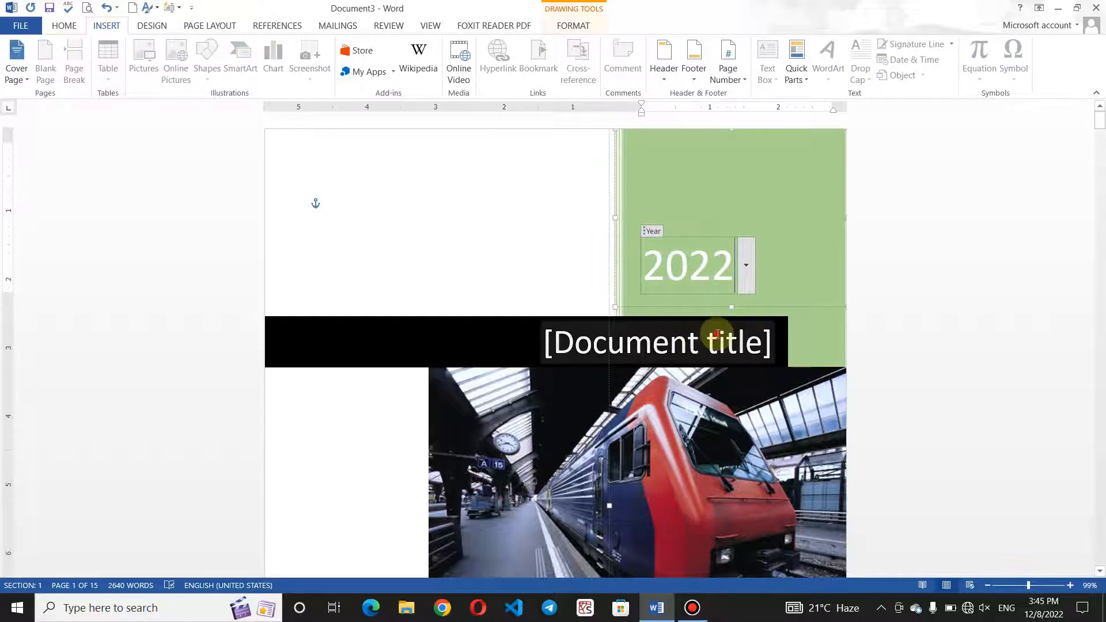
{"action": "key", "text": "Delete"}
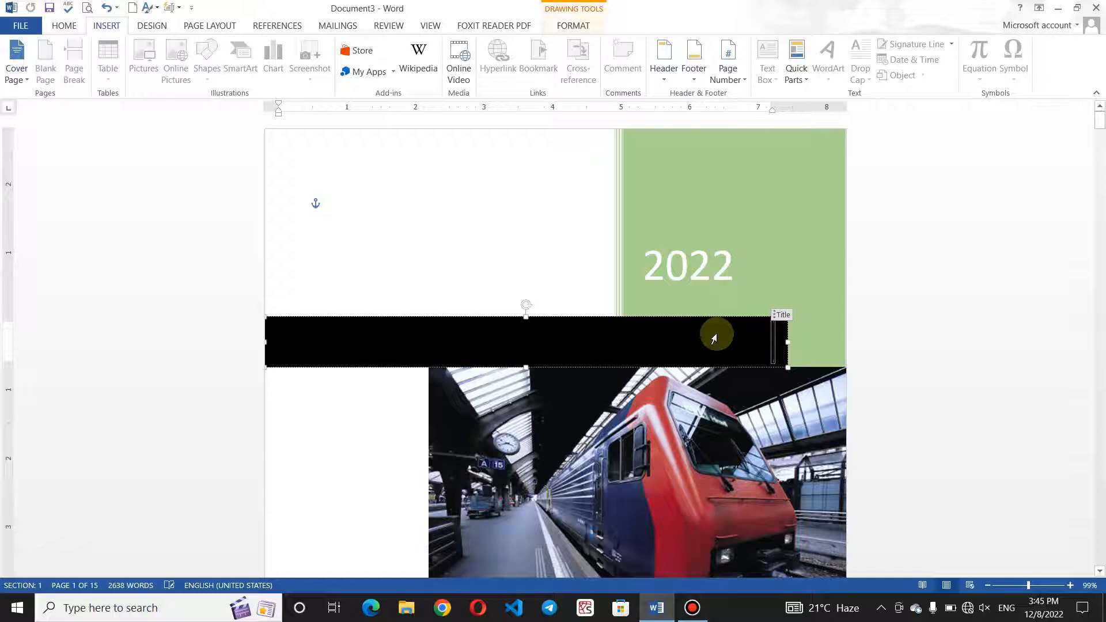
{"action": "type", "text": "About"}
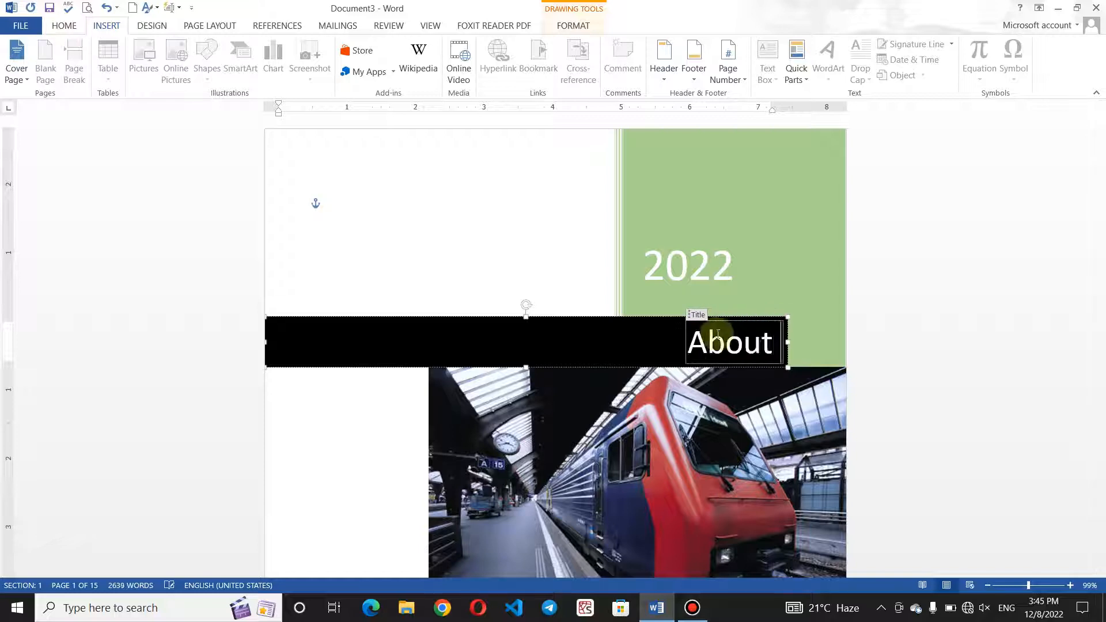
{"action": "type", "text": " Computer"}
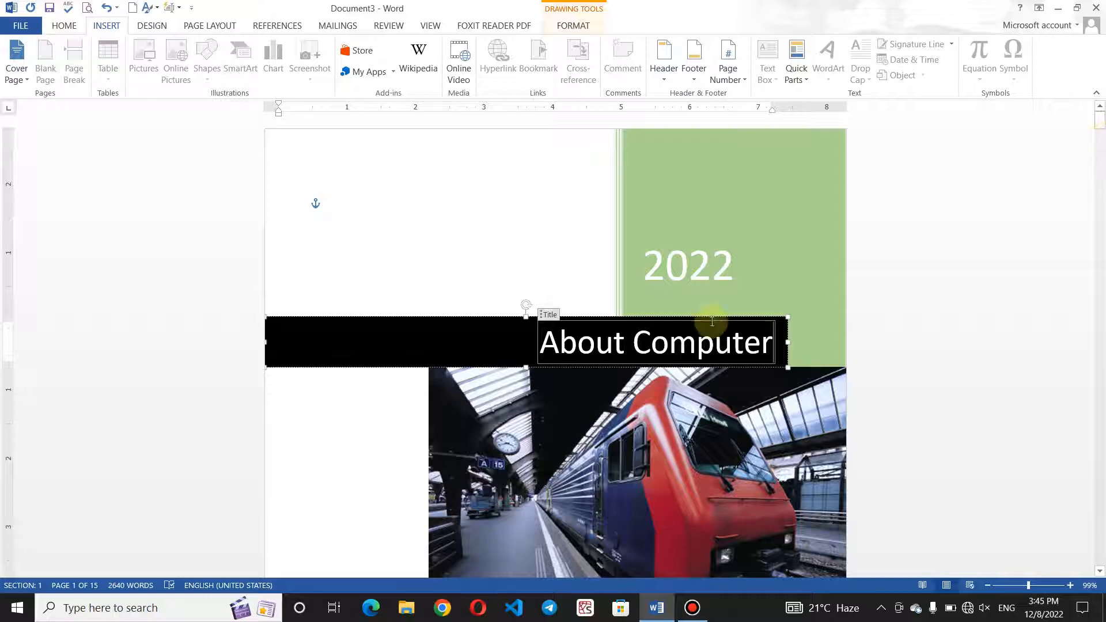
{"action": "left_click", "coordinate": [633, 341]}
{"action": "key", "text": "BackSpace"}
{"action": "key", "text": "BackSpace"}
{"action": "key", "text": "BackSpace"}
{"action": "key", "text": "BackSpace"}
{"action": "key", "text": "BackSpace"}
{"action": "key", "text": "BackSpace"}
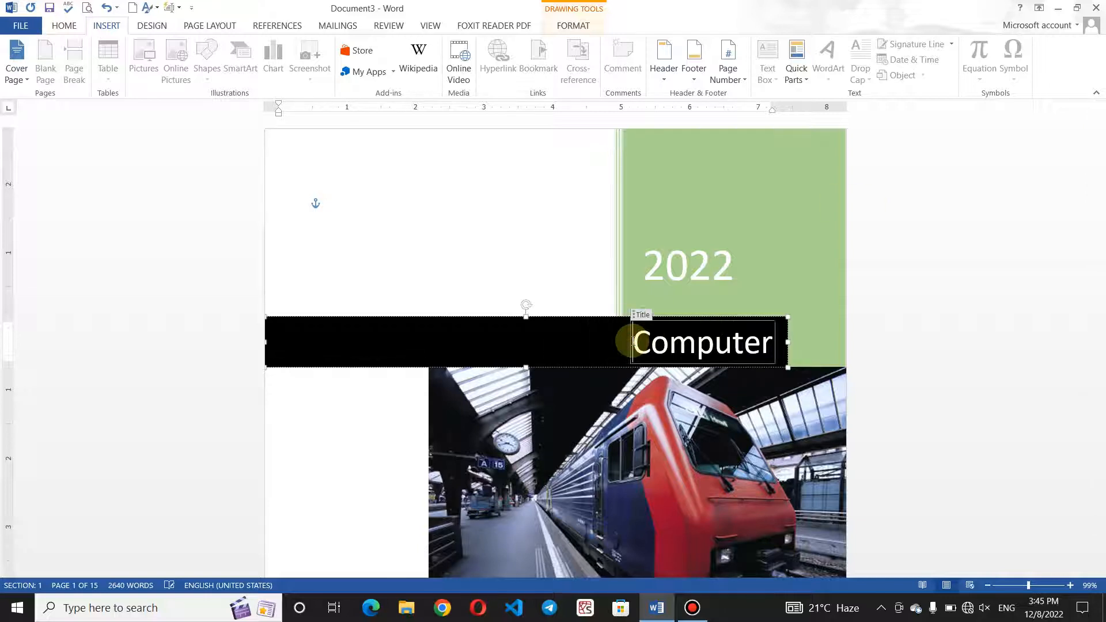
{"action": "key", "text": "ctrl+e"}
{"action": "left_click_drag", "start_coordinate": [1101, 118], "coordinate": [1101, 142]}
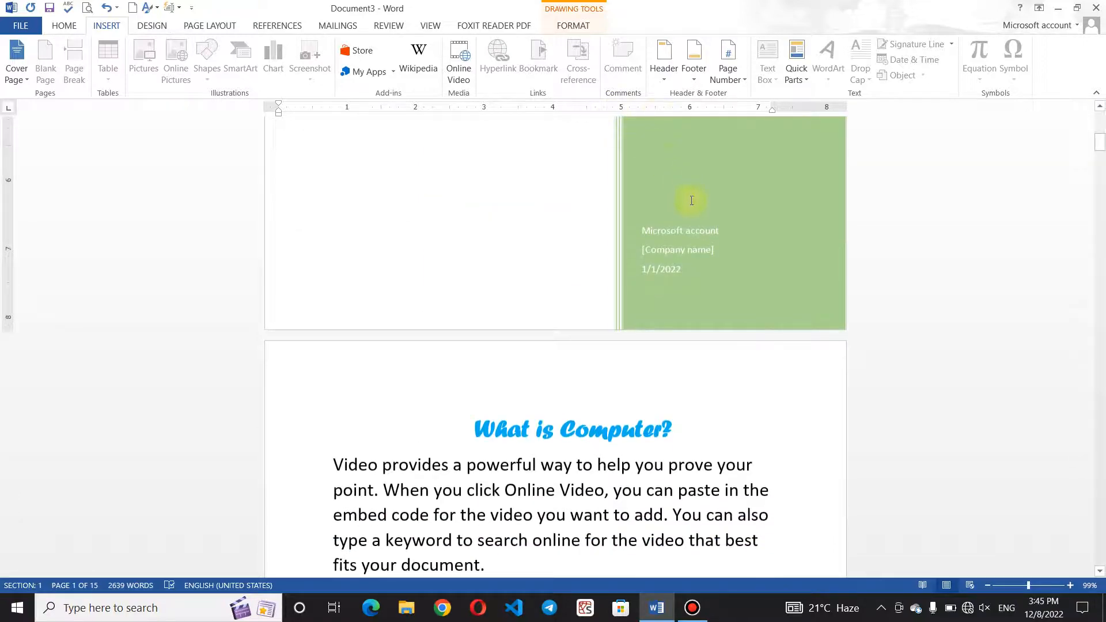
{"action": "left_click", "coordinate": [692, 228]}
Clear the Author field and type the author's full name into it.
{"action": "key", "text": "BackSpace"}
{"action": "key", "text": "BackSpace"}
{"action": "key", "text": "BackSpace"}
{"action": "key", "text": "BackSpace"}
{"action": "key", "text": "BackSpace"}
{"action": "key", "text": "BackSpace"}
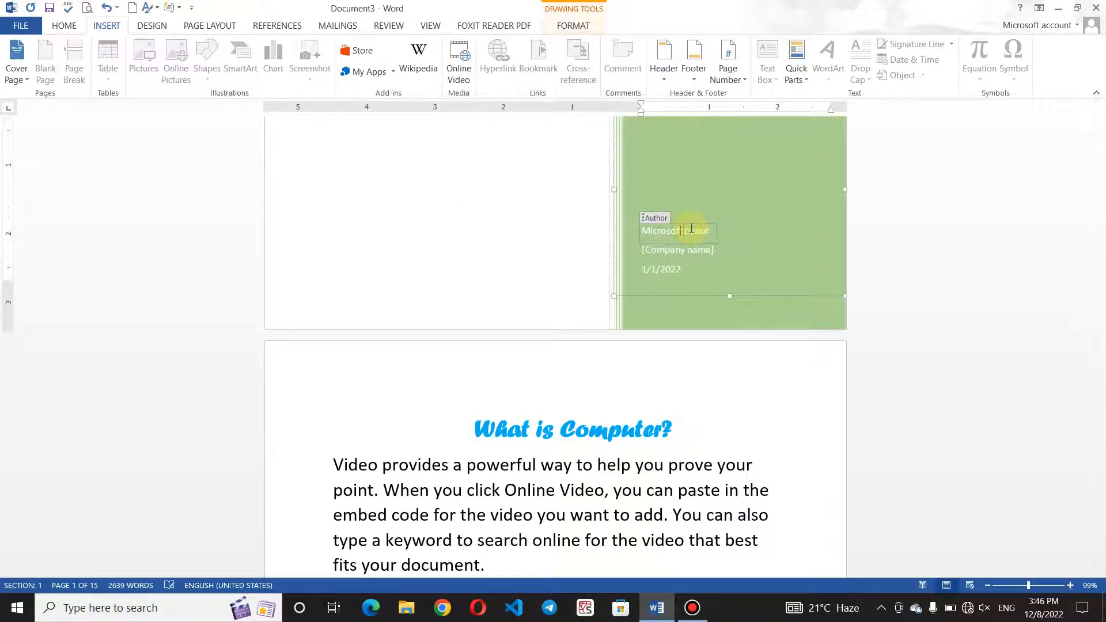
{"action": "key", "text": "BackSpace"}
{"action": "key", "text": "BackSpace"}
{"action": "key", "text": "BackSpace"}
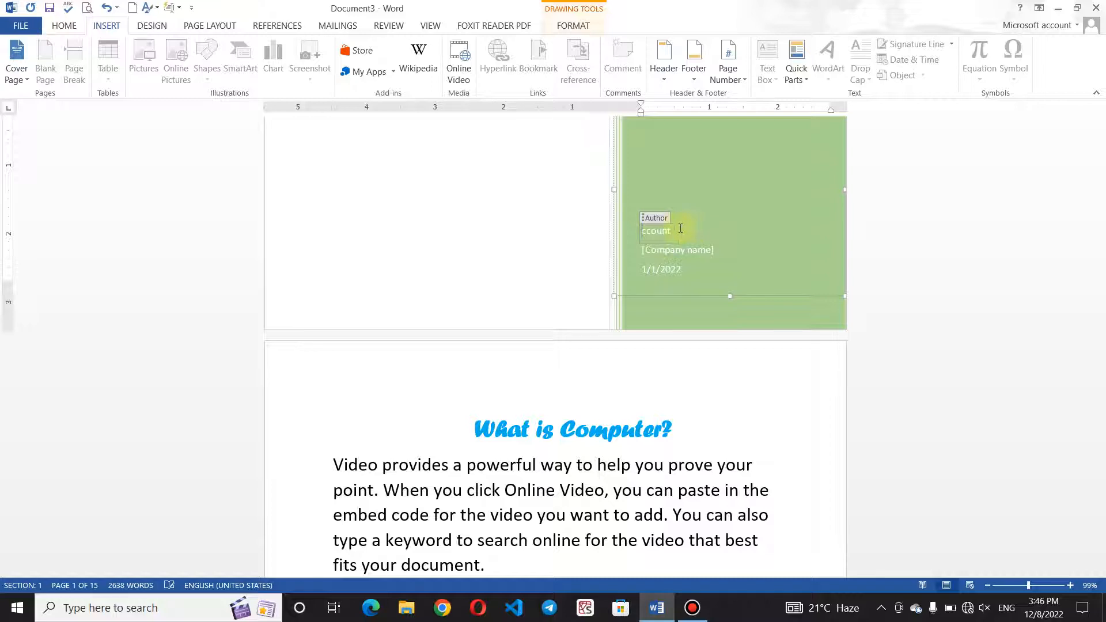
{"action": "key", "text": "BackSpace"}
{"action": "key", "text": "BackSpace"}
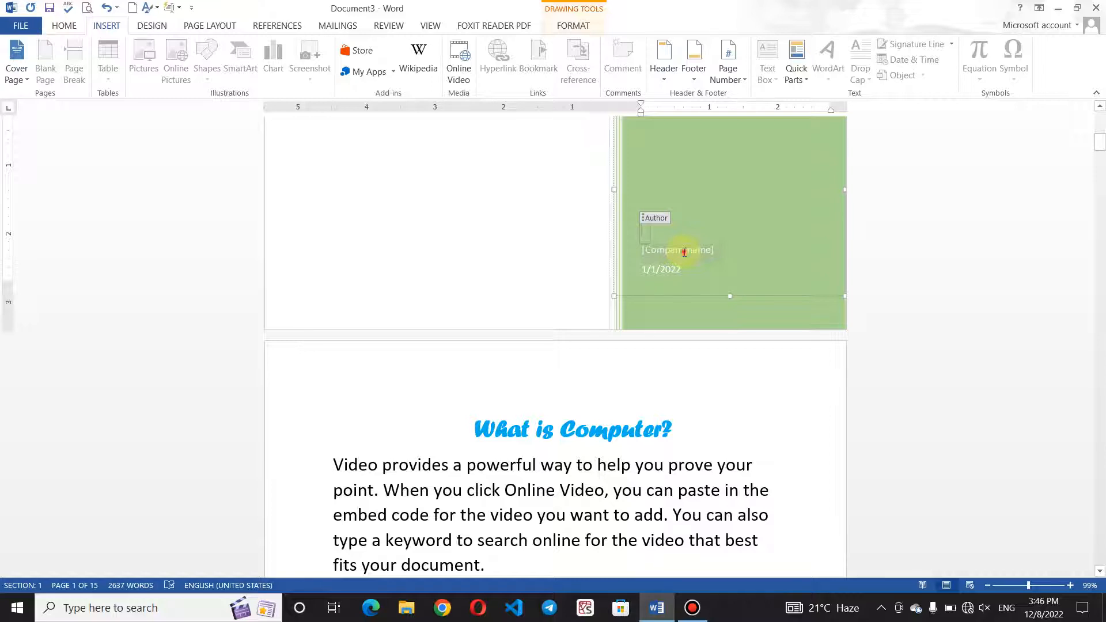
{"action": "left_click", "coordinate": [685, 252]}
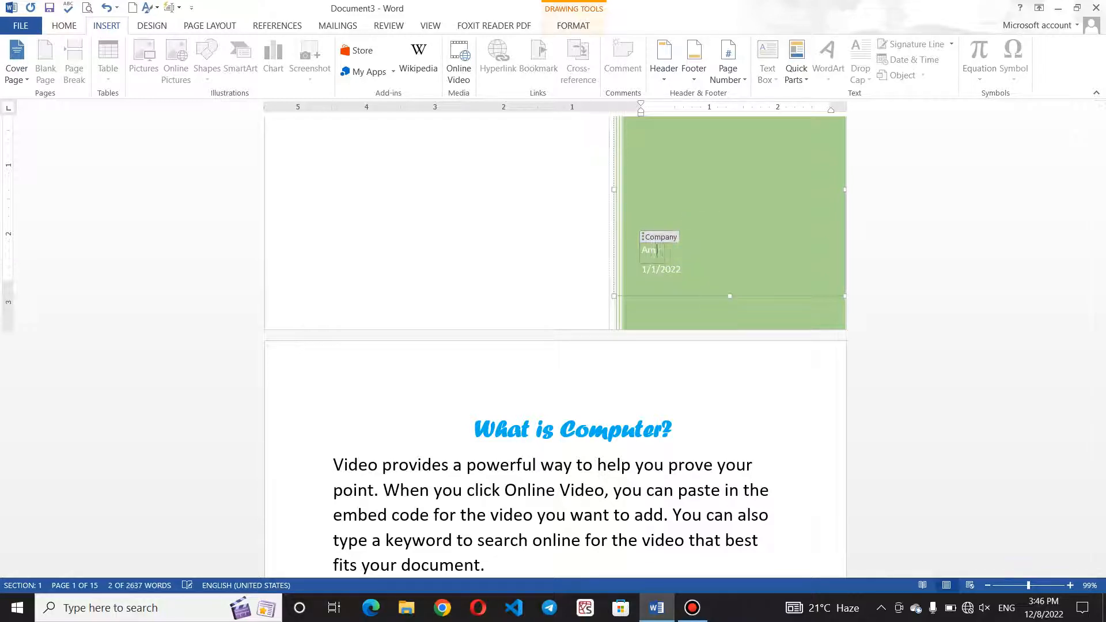
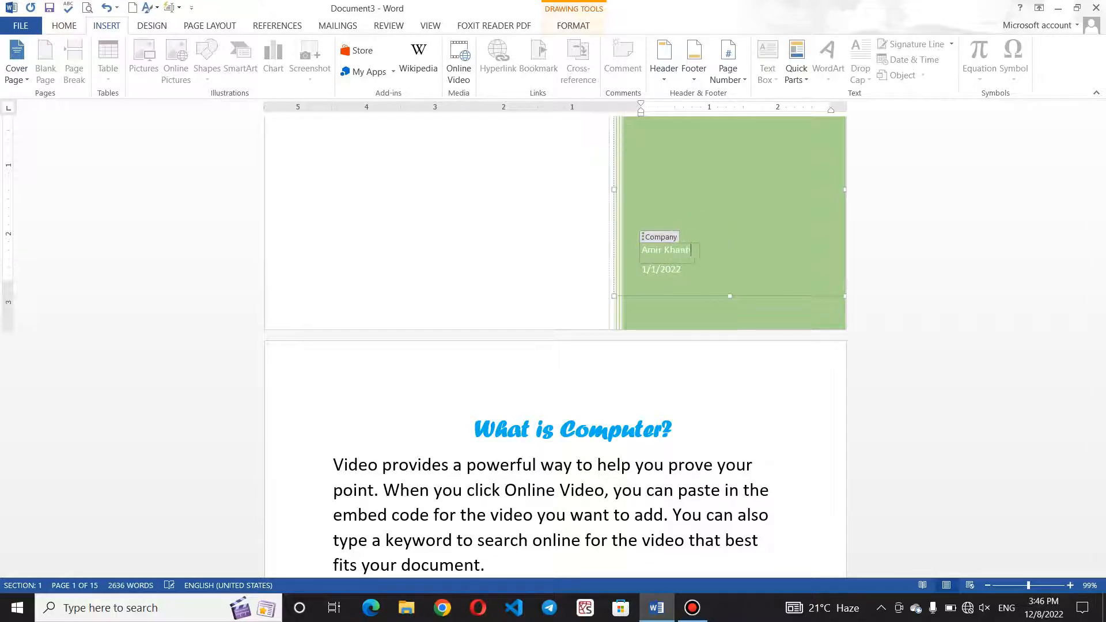
{"action": "left_click", "coordinate": [680, 273]}
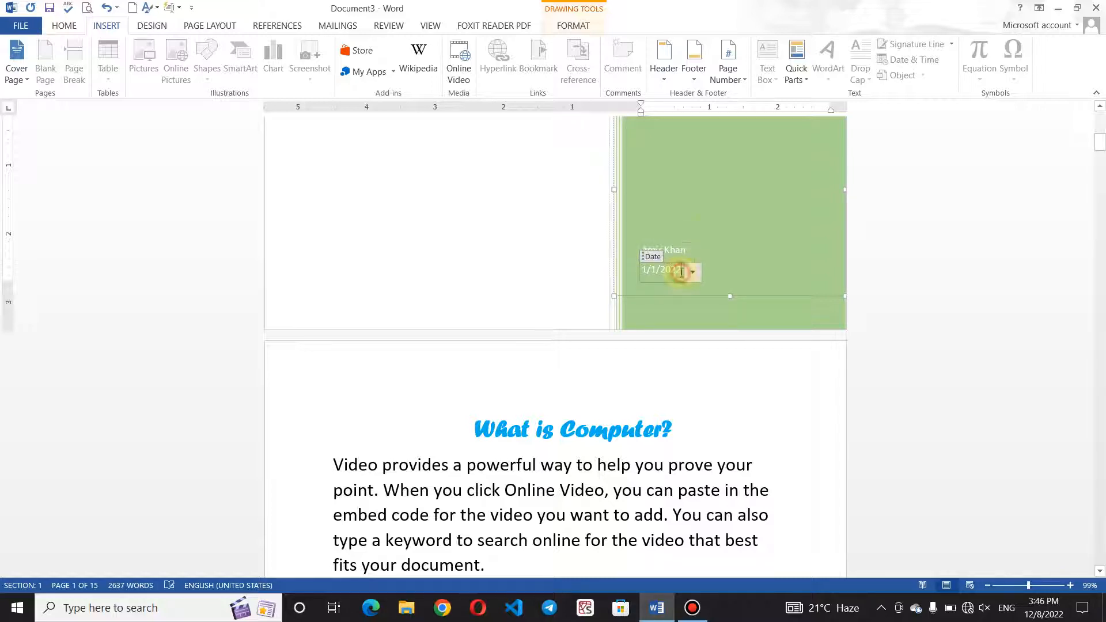
{"action": "left_click", "coordinate": [714, 223]}
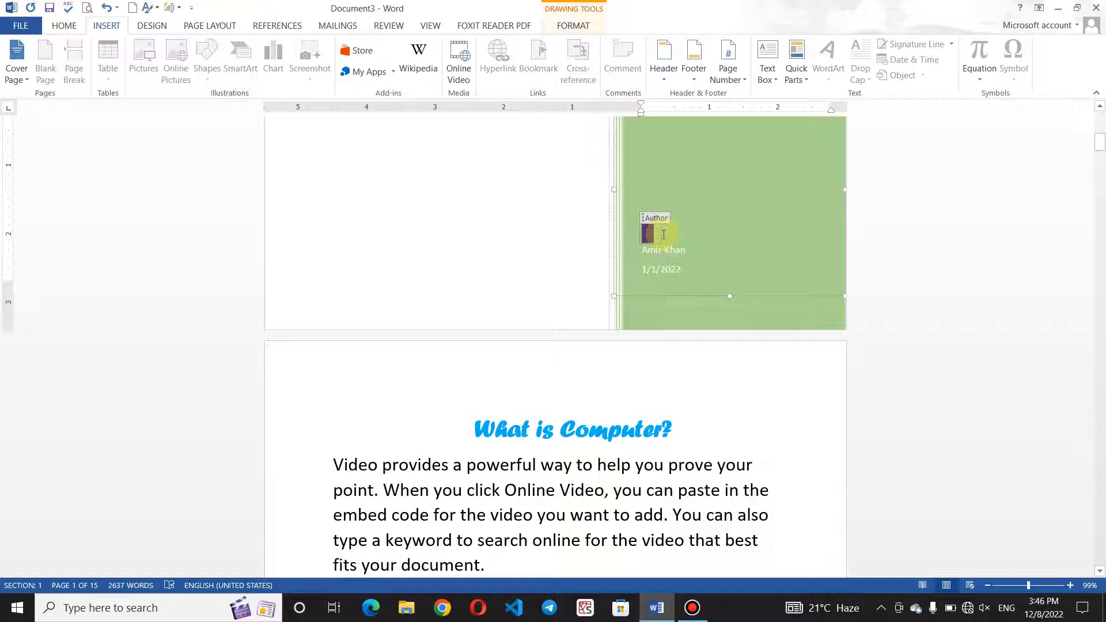
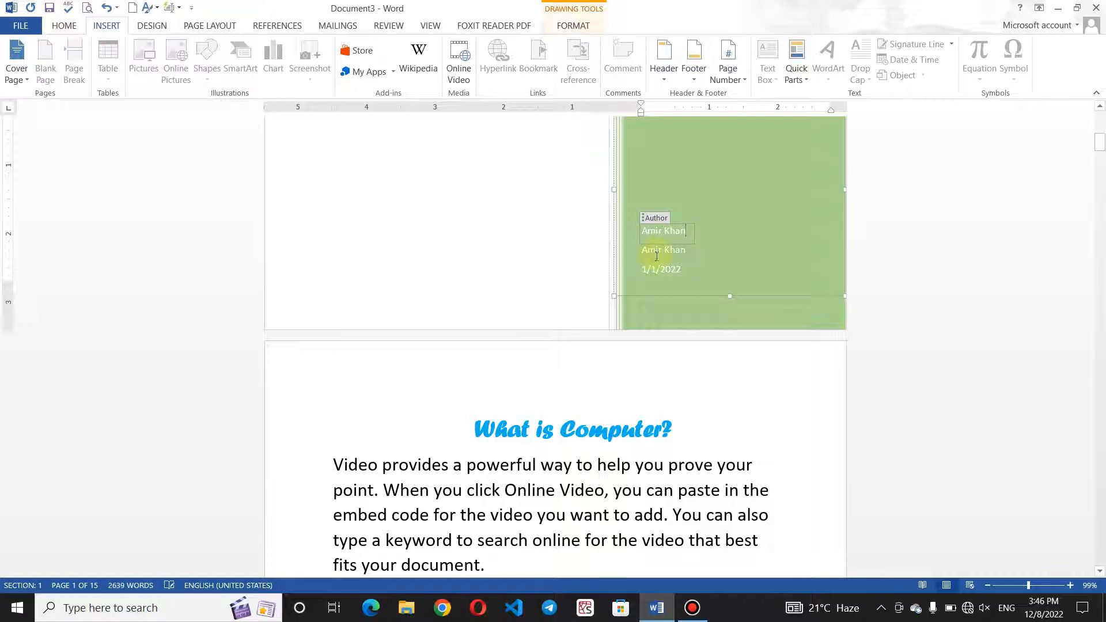
Replace the company line with 'Computer Basics', fixing the typos.
{"action": "left_click", "coordinate": [686, 250]}
{"action": "key", "text": "BackSpace"}
{"action": "key", "text": "BackSpace"}
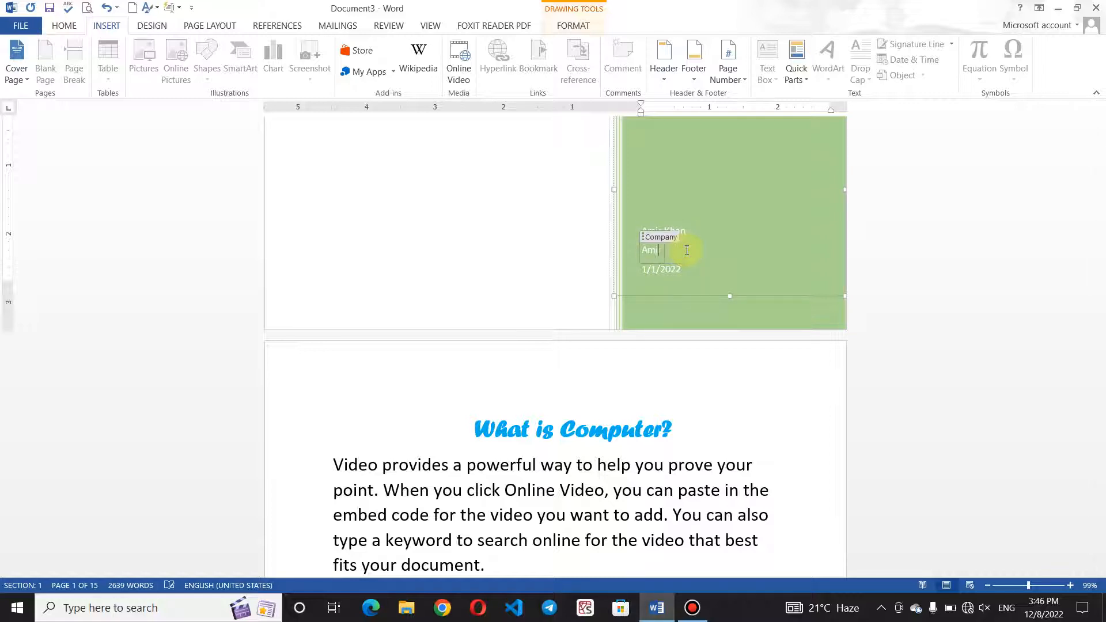
{"action": "key", "text": "BackSpace"}
{"action": "key", "text": "BackSpace"}
{"action": "key", "text": "BackSpace"}
{"action": "type", "text": "Coomputer"}
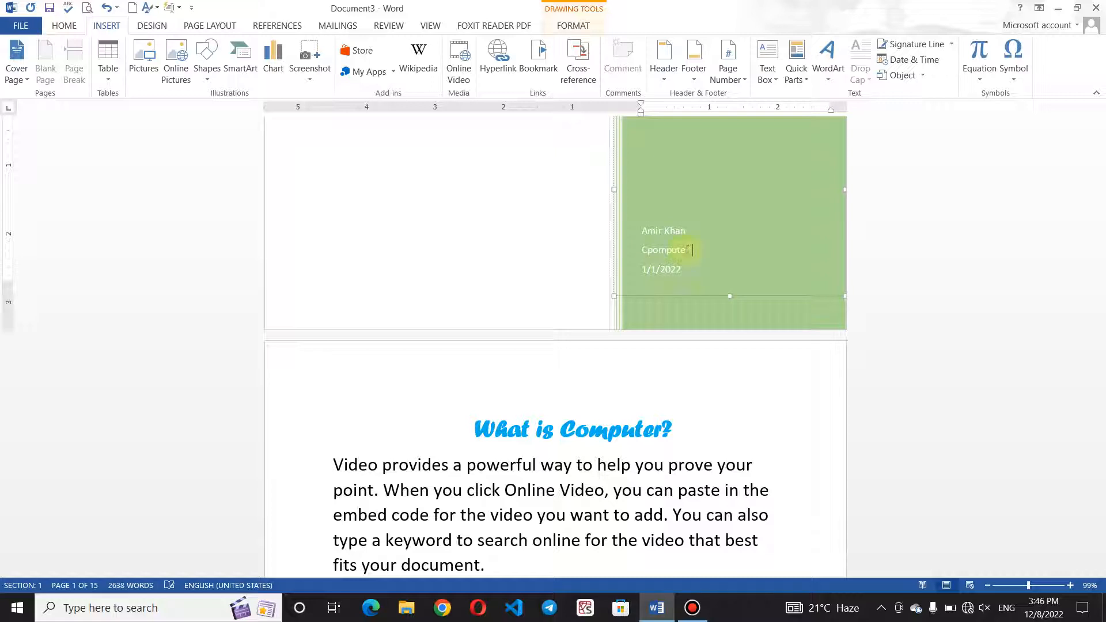
{"action": "type", "text": " Leve"}
{"action": "key", "text": "BackSpace"}
{"action": "type", "text": "Basics"}
{"action": "left_click", "coordinate": [692, 252]}
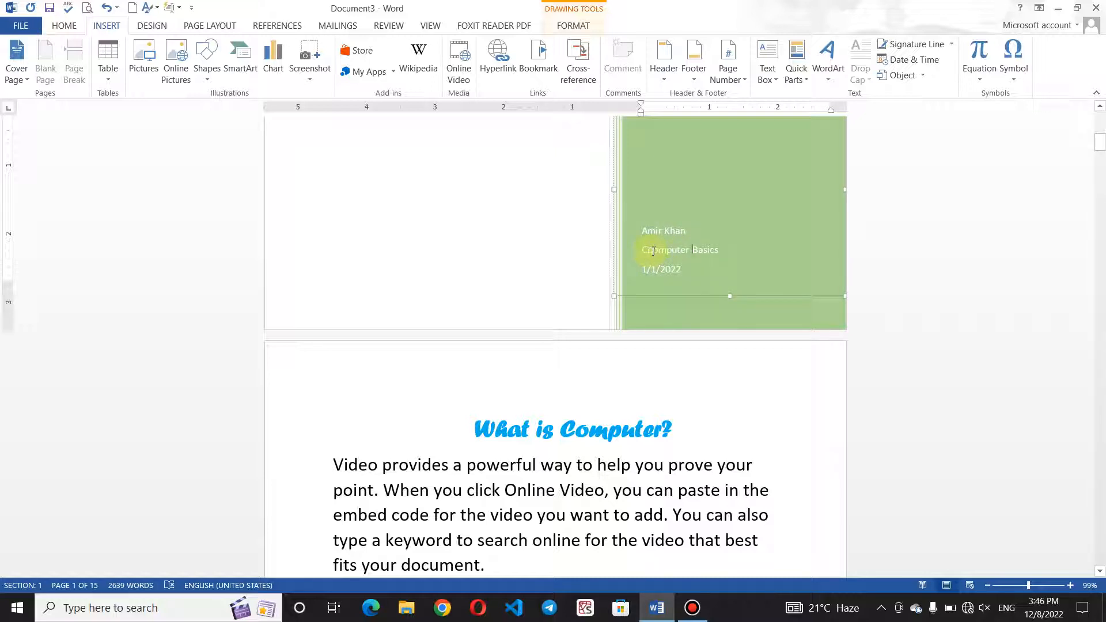
{"action": "left_click", "coordinate": [652, 250]}
{"action": "key", "text": "BackSpace"}
Select the train photo on the cover page.
{"action": "left_click", "coordinate": [570, 204]}
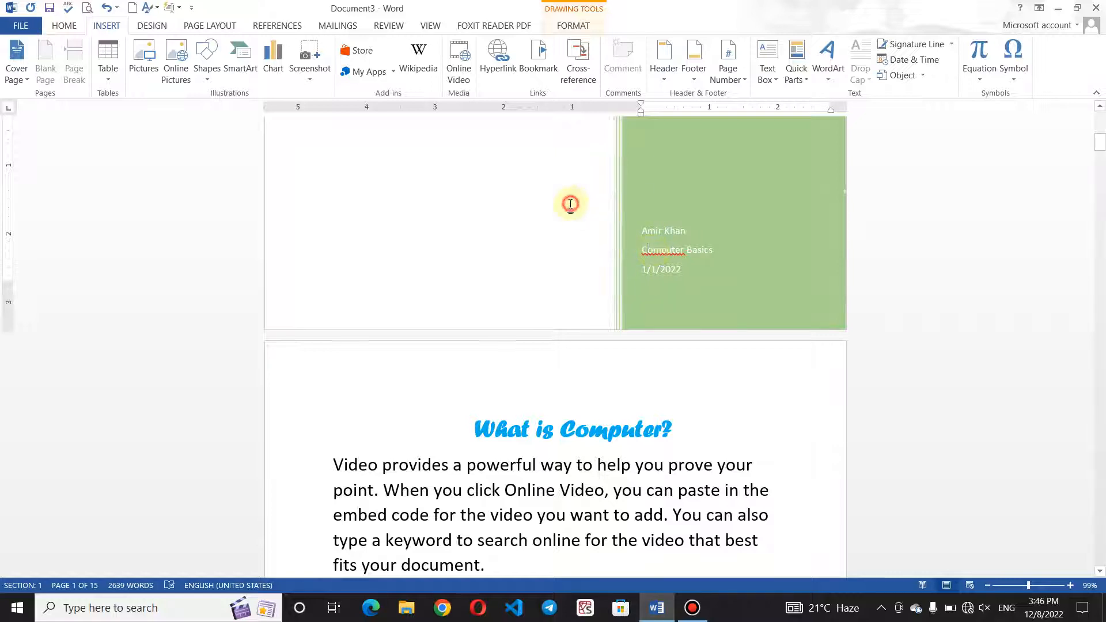
{"action": "scroll", "coordinate": [570, 204], "scroll_direction": "up", "scroll_amount": 10}
{"action": "left_click", "coordinate": [724, 305]}
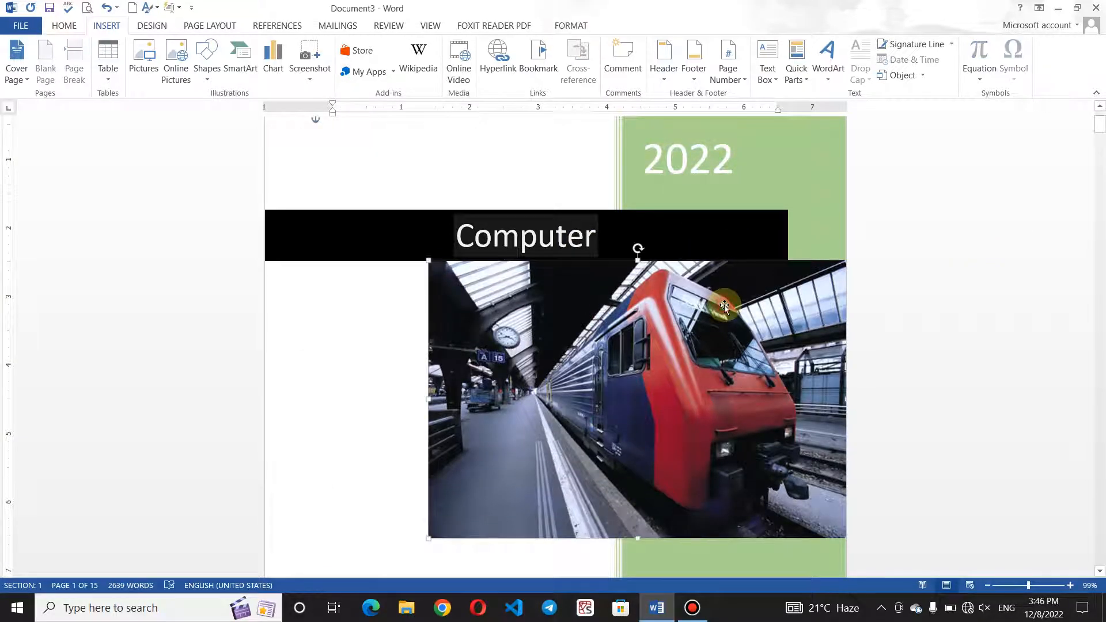
{"action": "left_click", "coordinate": [572, 26]}
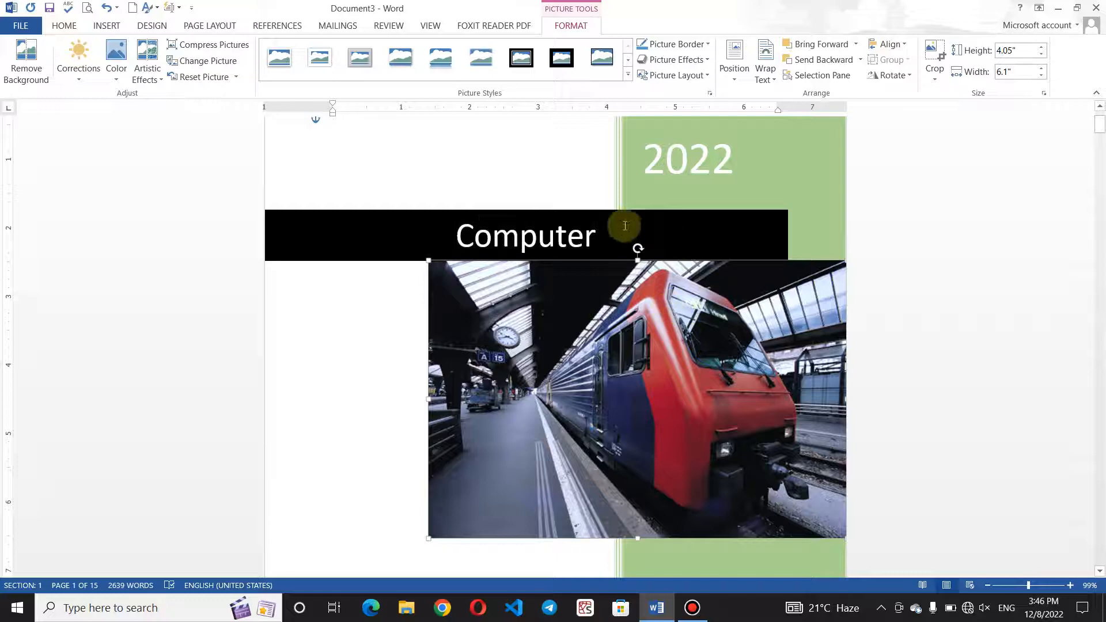
{"action": "left_click", "coordinate": [534, 179]}
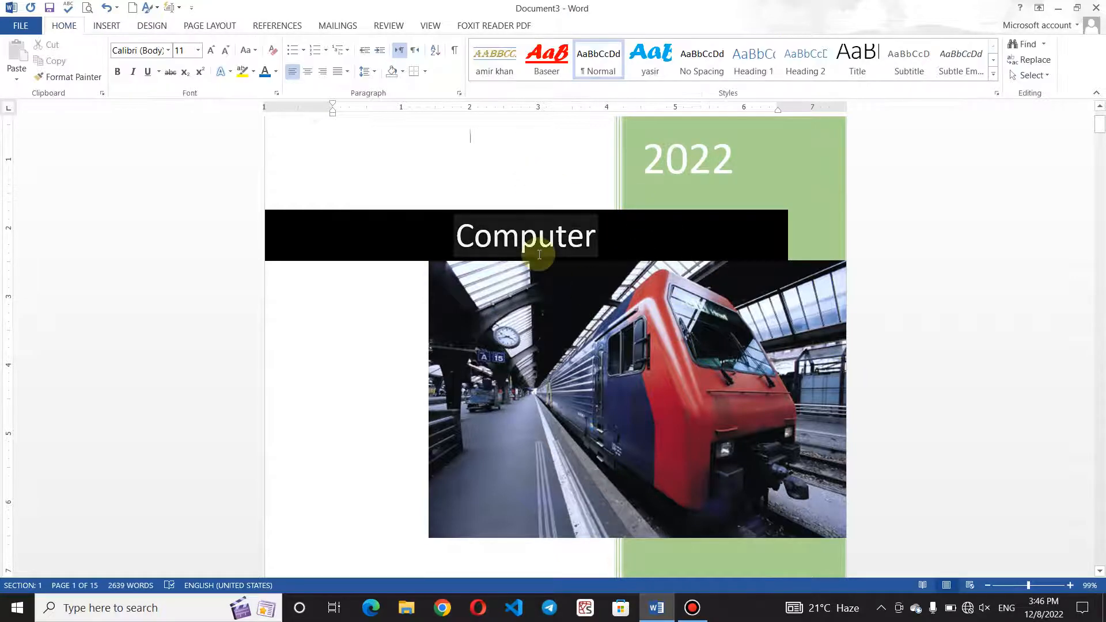
{"action": "key", "text": "ctrl+p"}
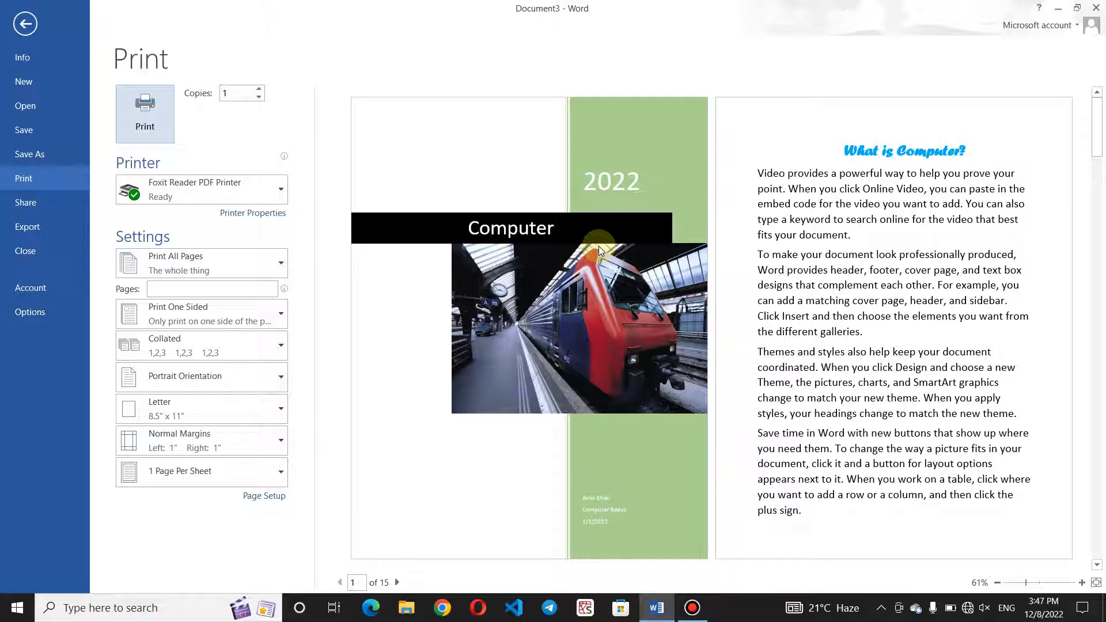
{"action": "left_click", "coordinate": [26, 23]}
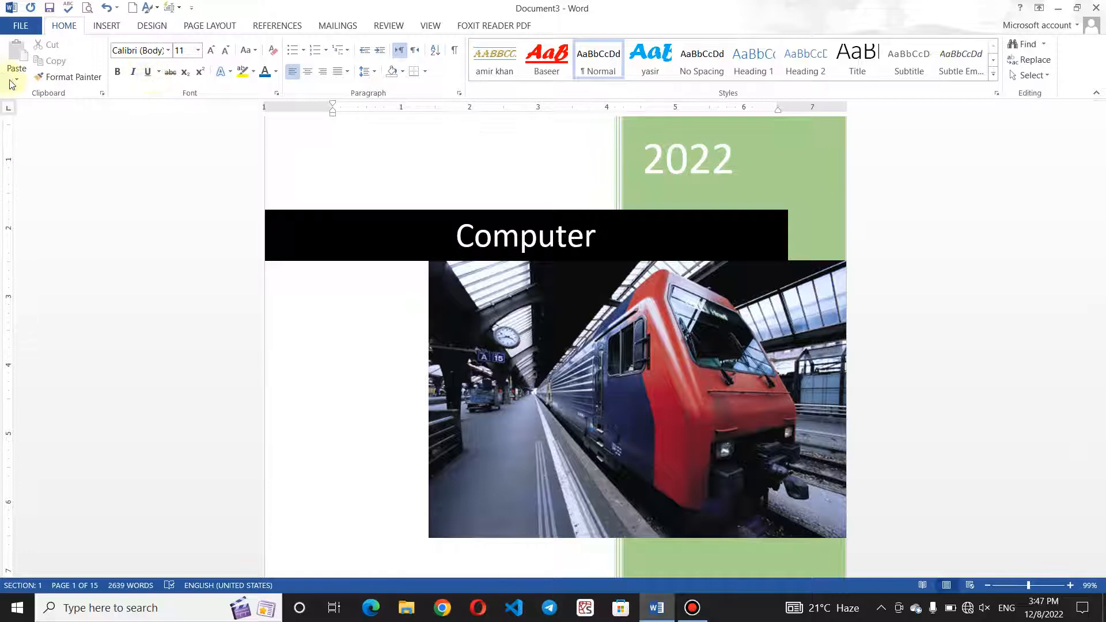
{"action": "left_click", "coordinate": [97, 28]}
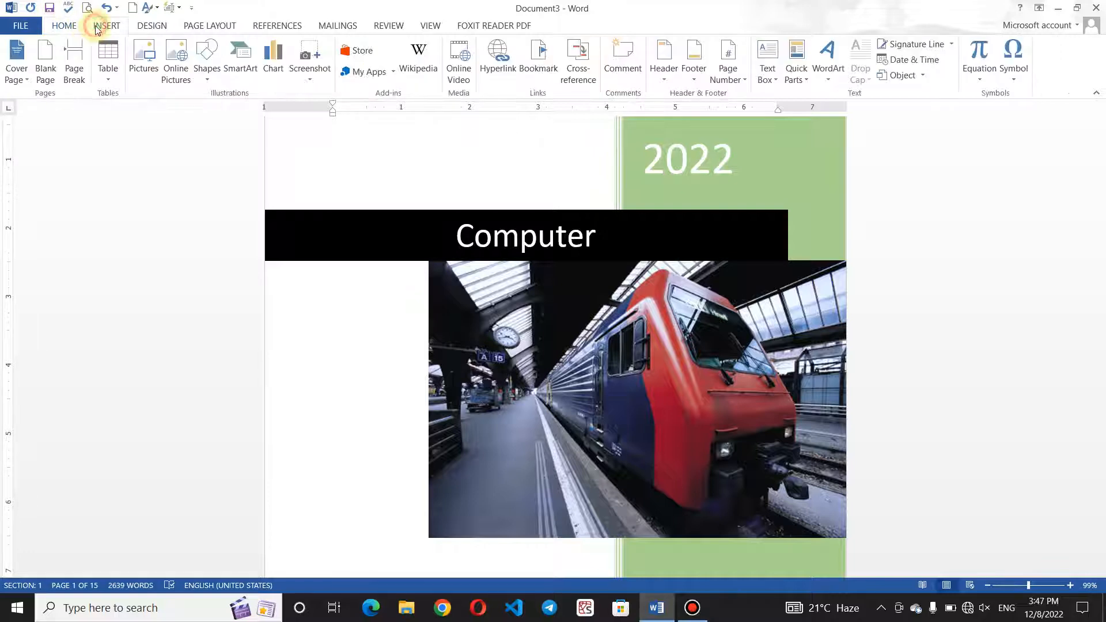
Insert the ornamental cover page design titled COMPUTER from the gallery.
{"action": "left_click", "coordinate": [25, 79]}
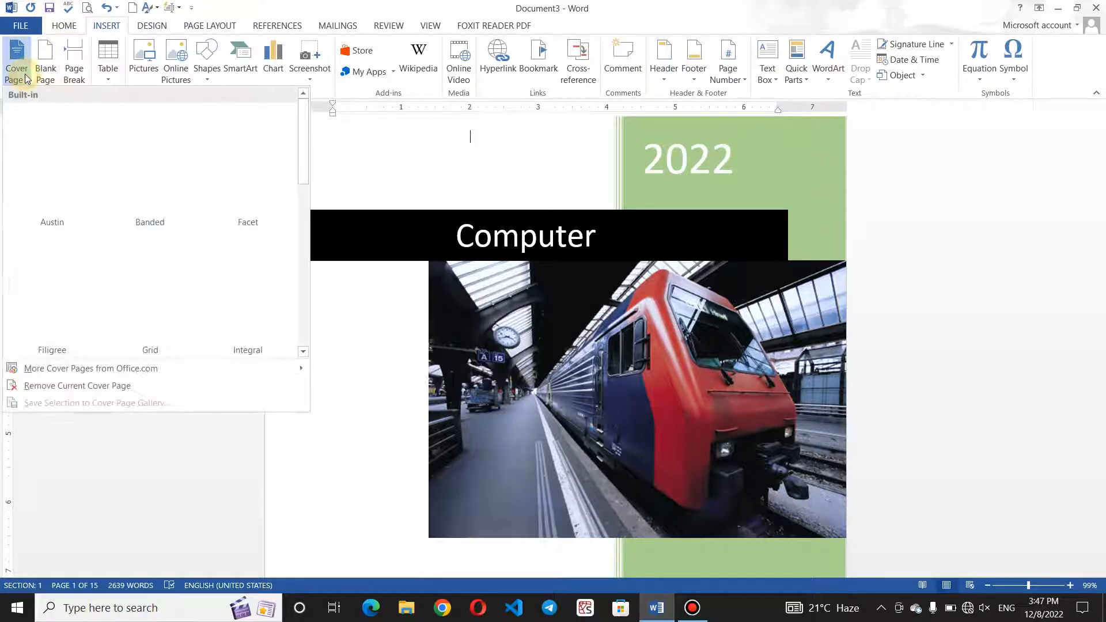
{"action": "left_click", "coordinate": [80, 263]}
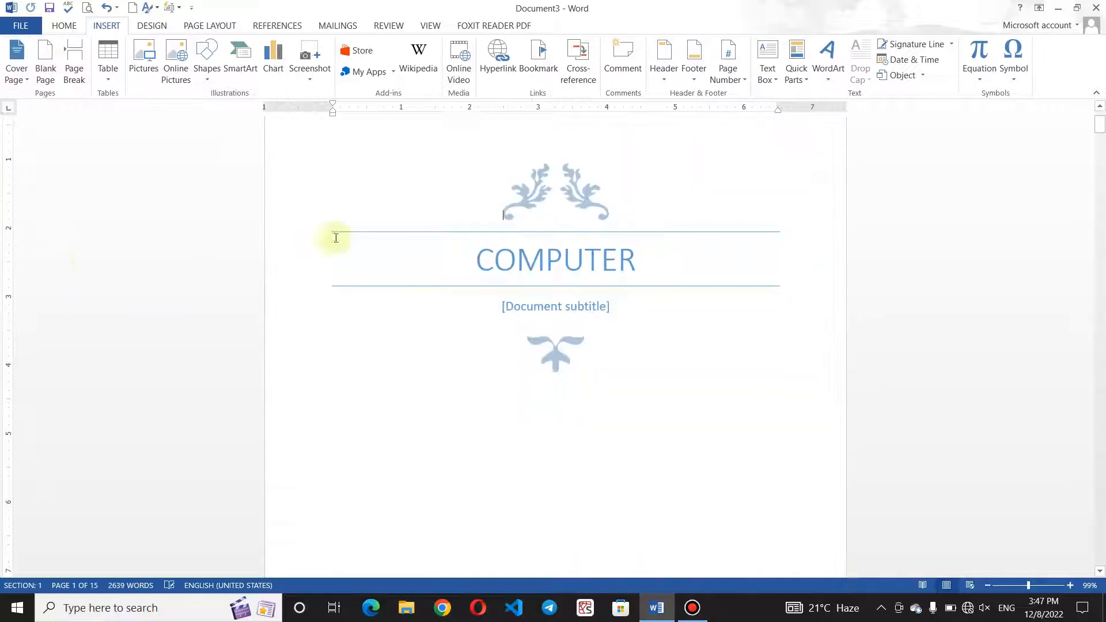
{"action": "left_click", "coordinate": [631, 284]}
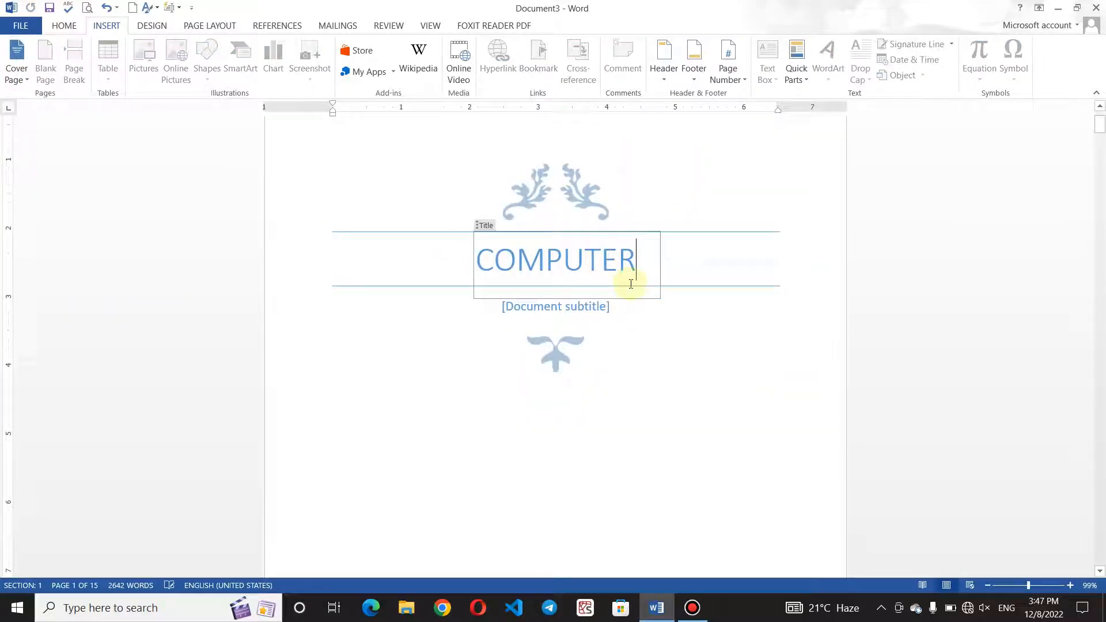
Replace the [Document subtitle] placeholder with the author's name.
{"action": "left_click", "coordinate": [594, 307]}
{"action": "key", "text": "Delete"}
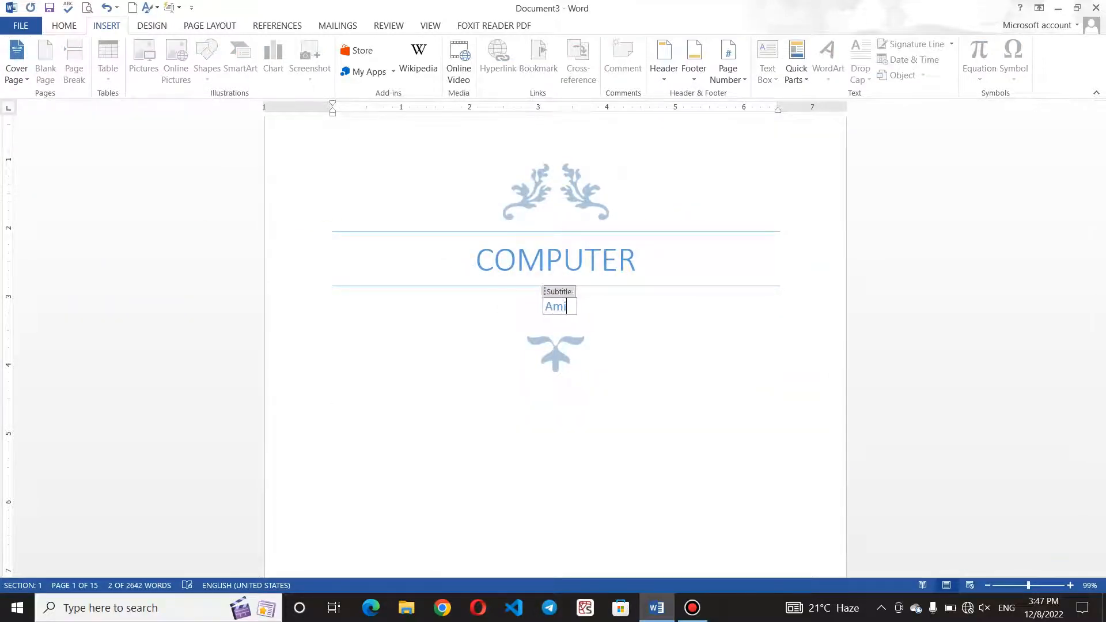
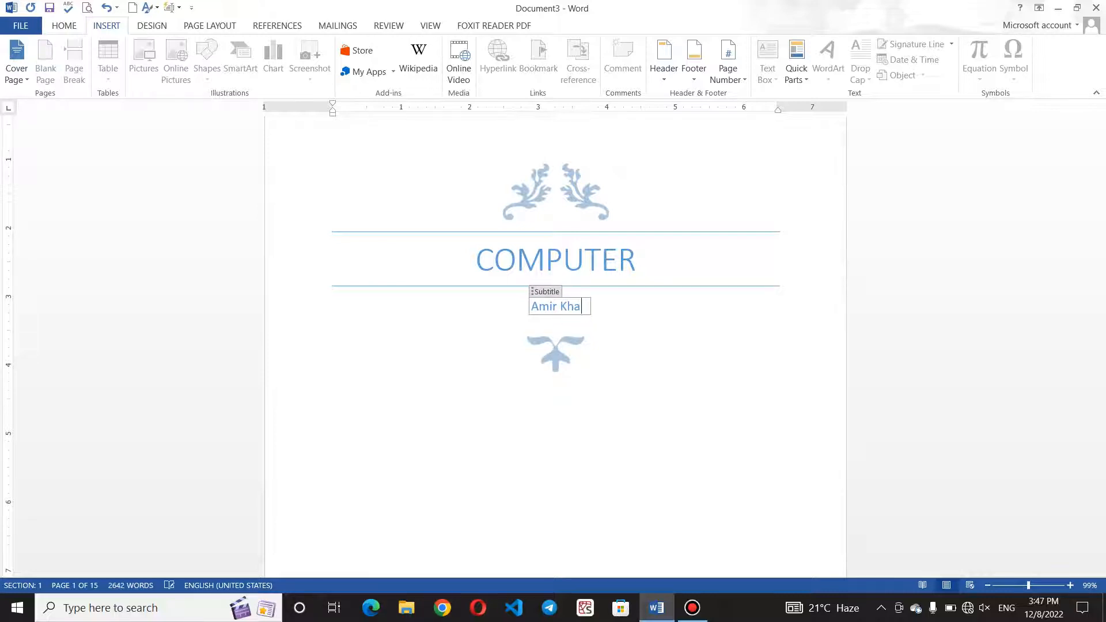
{"action": "left_click", "coordinate": [716, 378]}
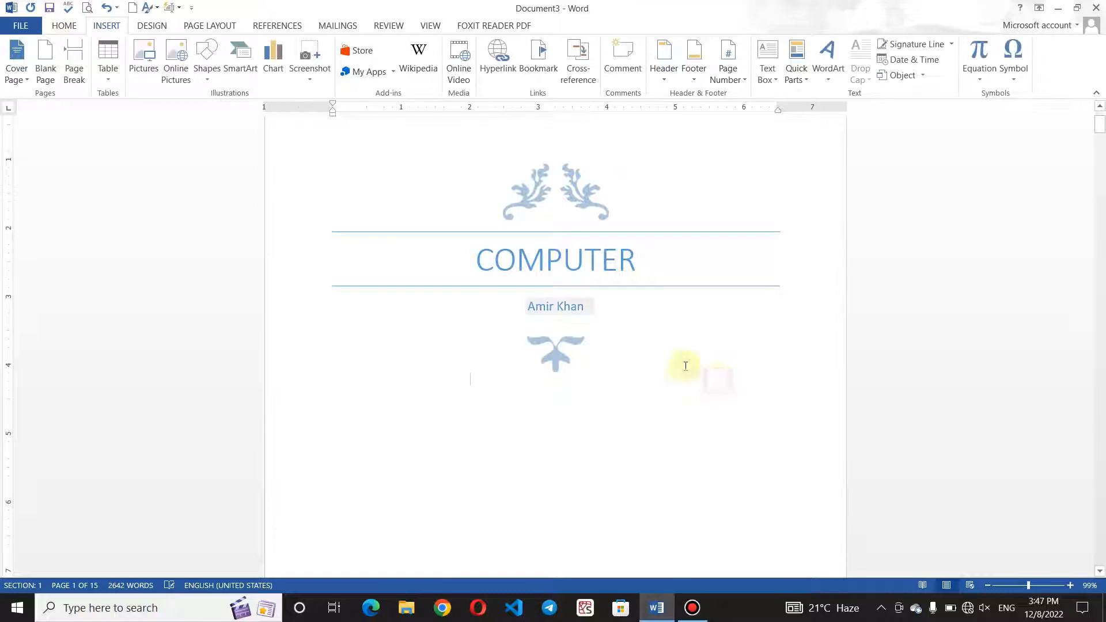
Undo the accidental title edits and retype the author's full name under COMPUTER.
{"action": "left_click", "coordinate": [599, 318]}
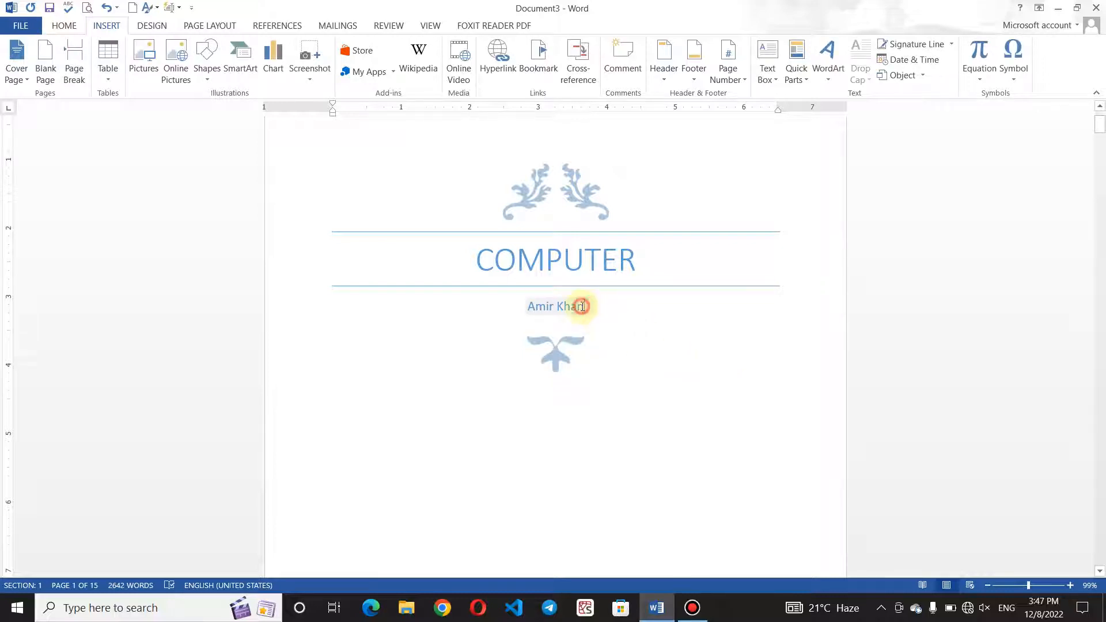
{"action": "triple_click", "coordinate": [583, 306]}
{"action": "key", "text": "BackSpace"}
{"action": "key", "text": "BackSpace"}
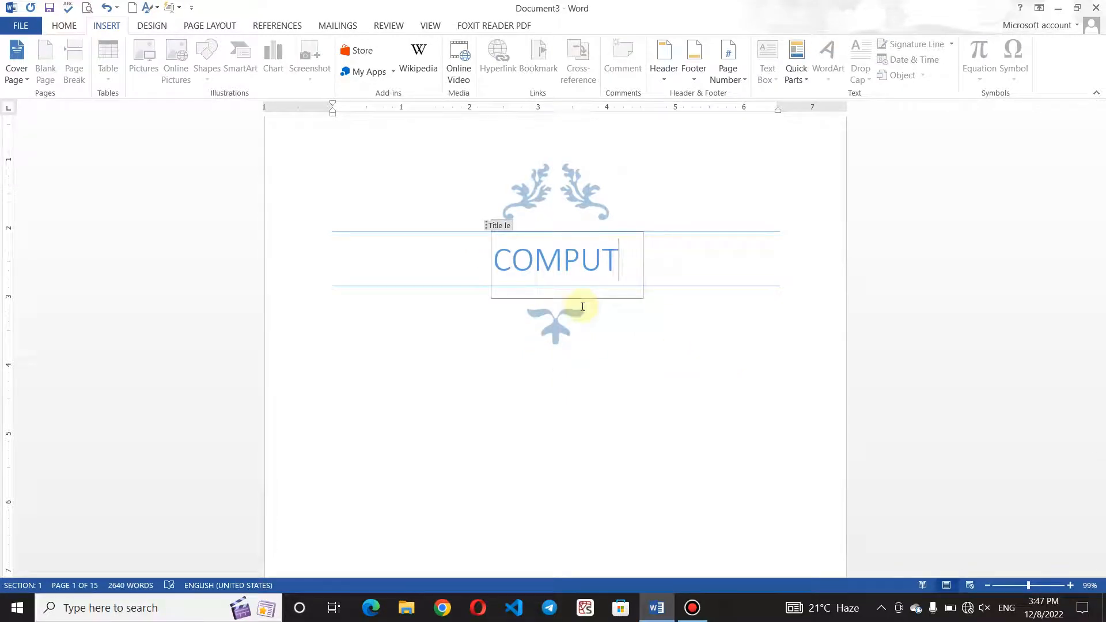
{"action": "type", "text": "YAS"}
{"action": "key", "text": "BackSpace"}
{"action": "key", "text": "BackSpace"}
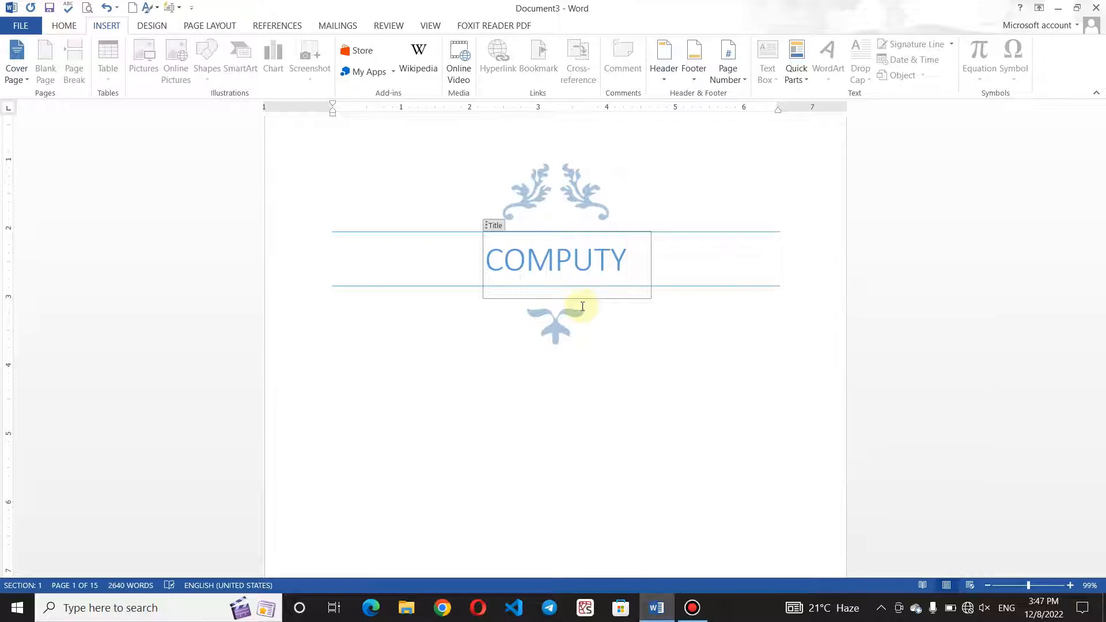
{"action": "left_click", "coordinate": [106, 8]}
{"action": "left_click", "coordinate": [106, 7]}
{"action": "left_click", "coordinate": [106, 8]}
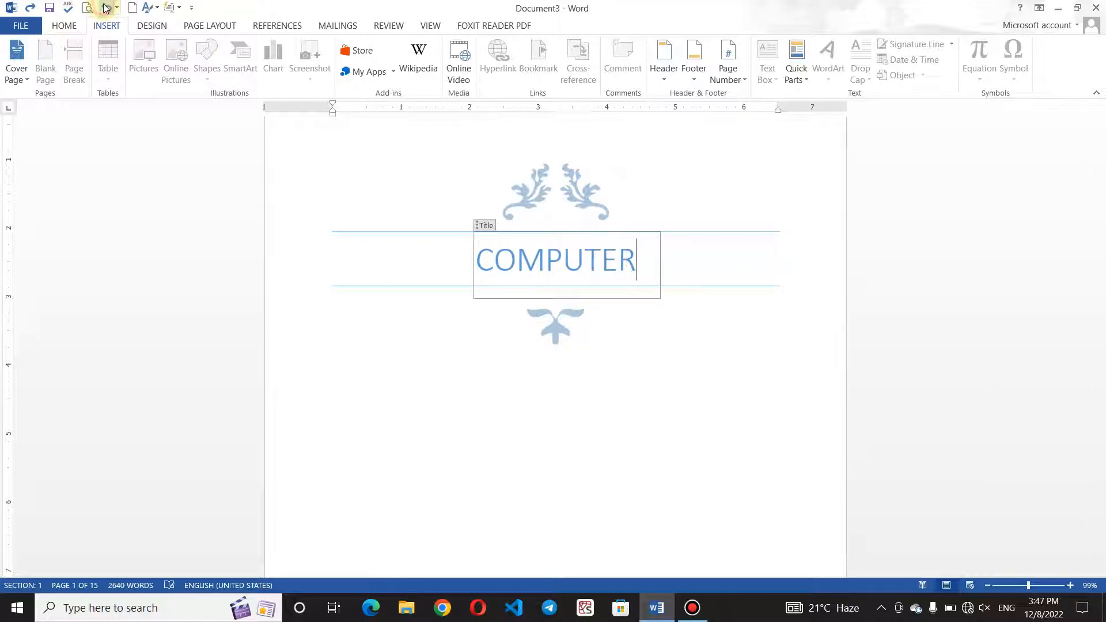
{"action": "left_click", "coordinate": [106, 7]}
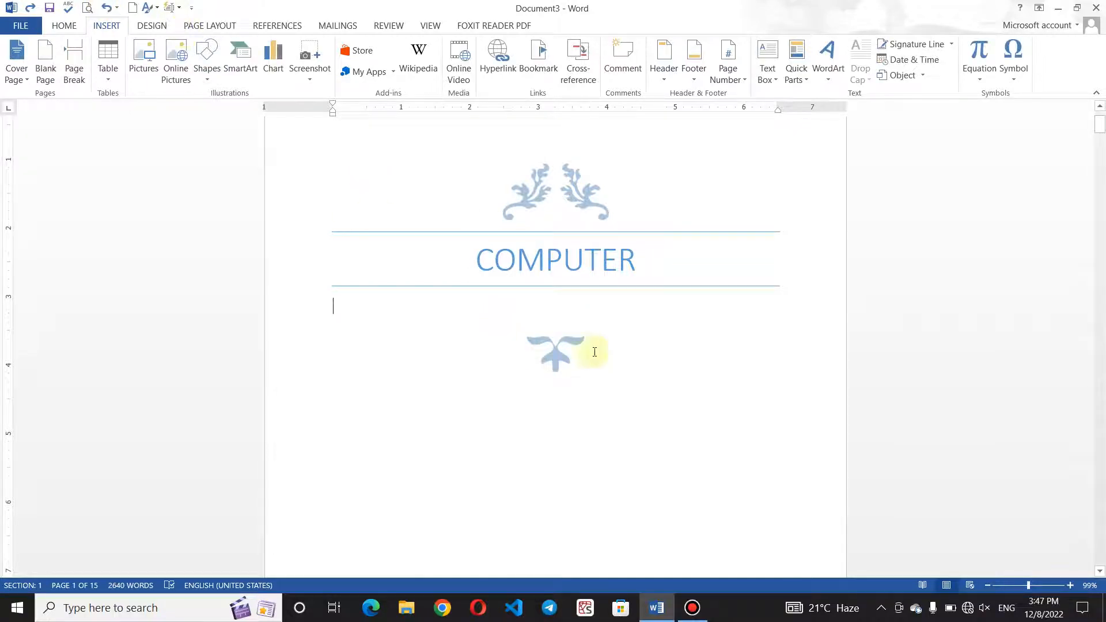
{"action": "left_click", "coordinate": [573, 315]}
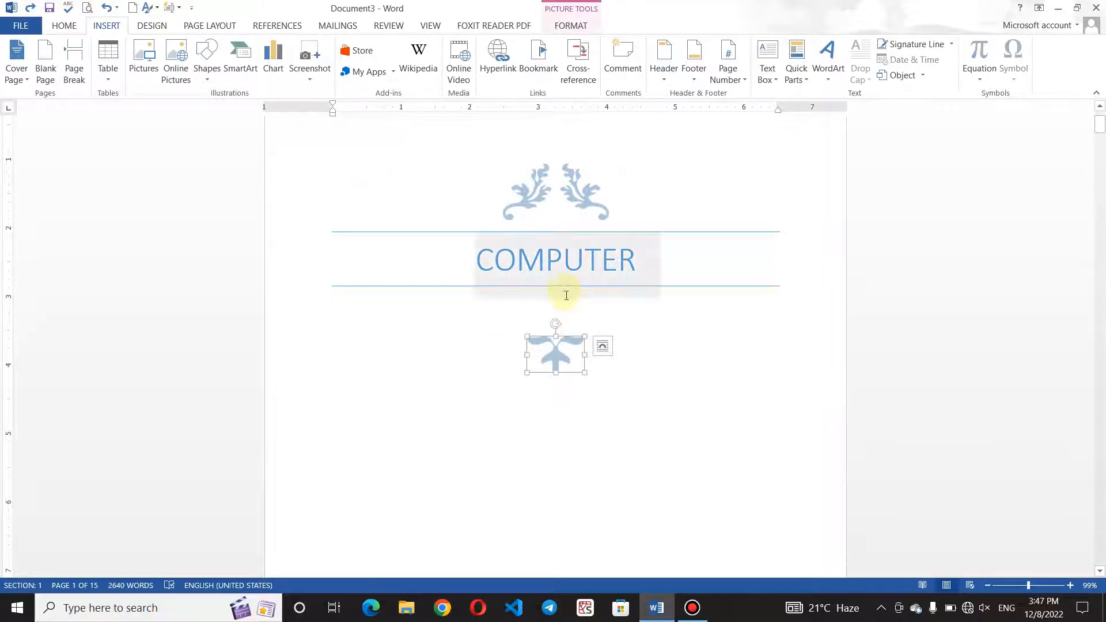
{"action": "left_click", "coordinate": [569, 304]}
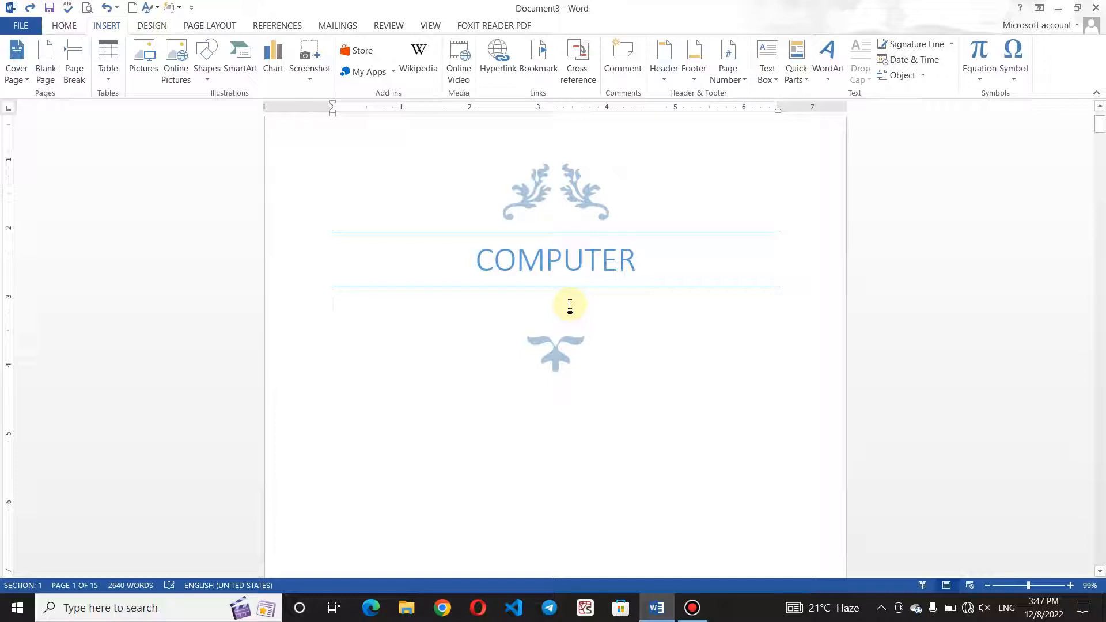
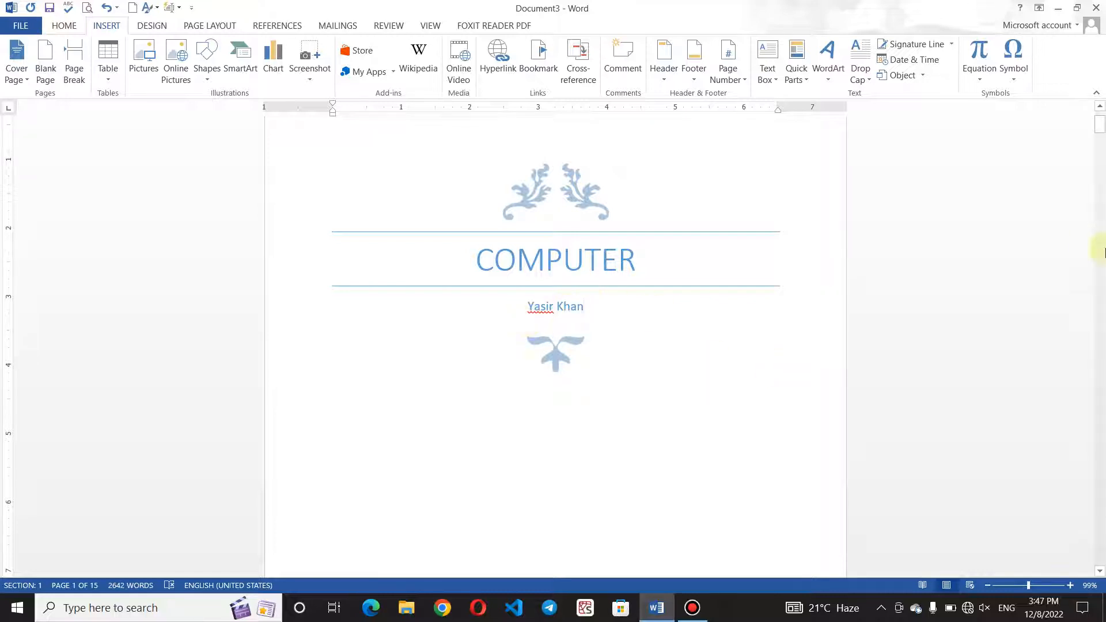
Replace the [Company address] placeholder with 'Aryana Books Store'.
{"action": "scroll", "coordinate": [1103, 247], "scroll_direction": "down", "scroll_amount": 15}
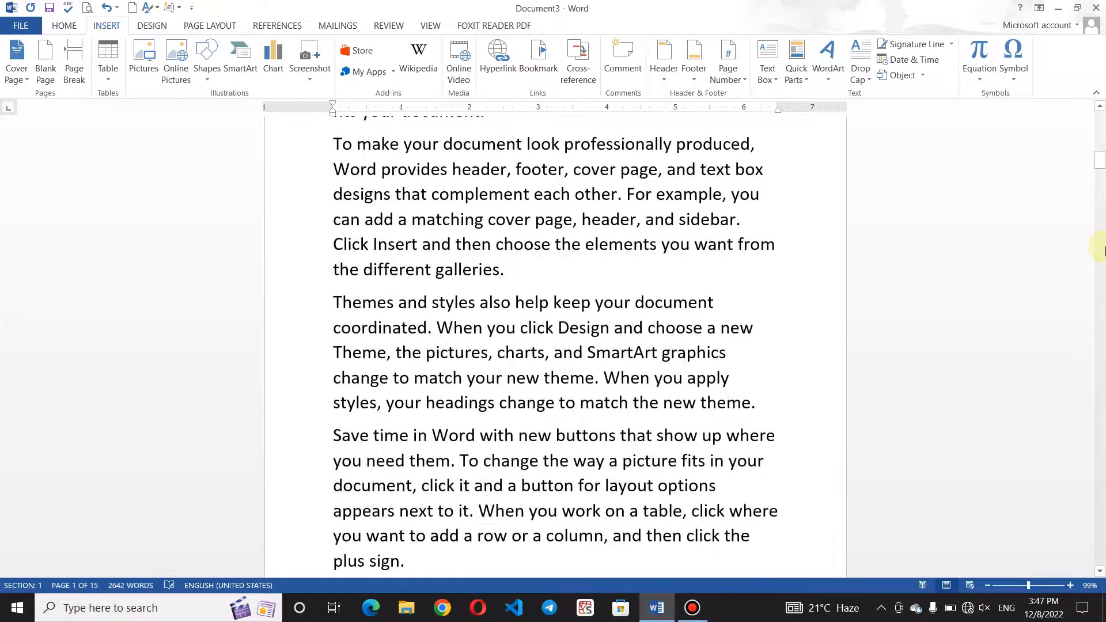
{"action": "left_click_drag", "start_coordinate": [1100, 156], "coordinate": [1097, 146]}
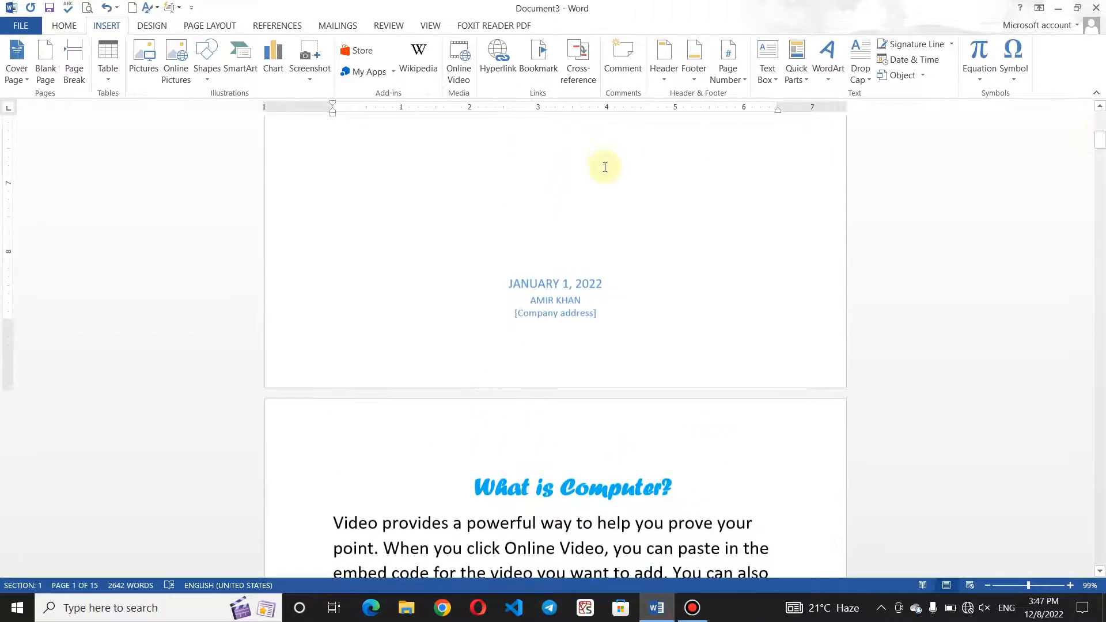
{"action": "left_click", "coordinate": [577, 313]}
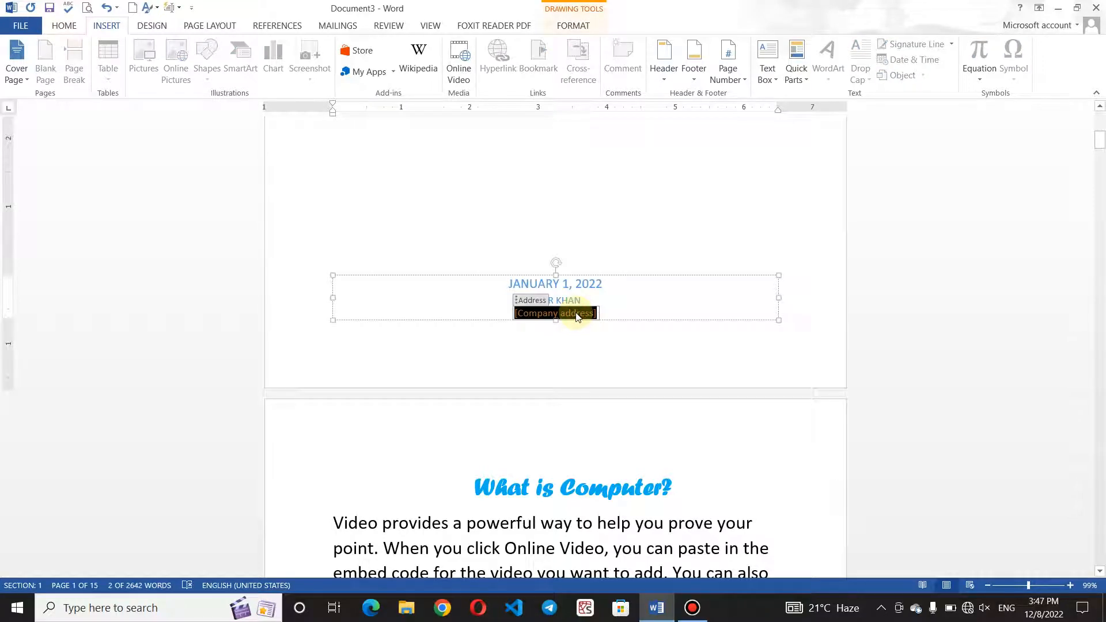
{"action": "key", "text": "Delete"}
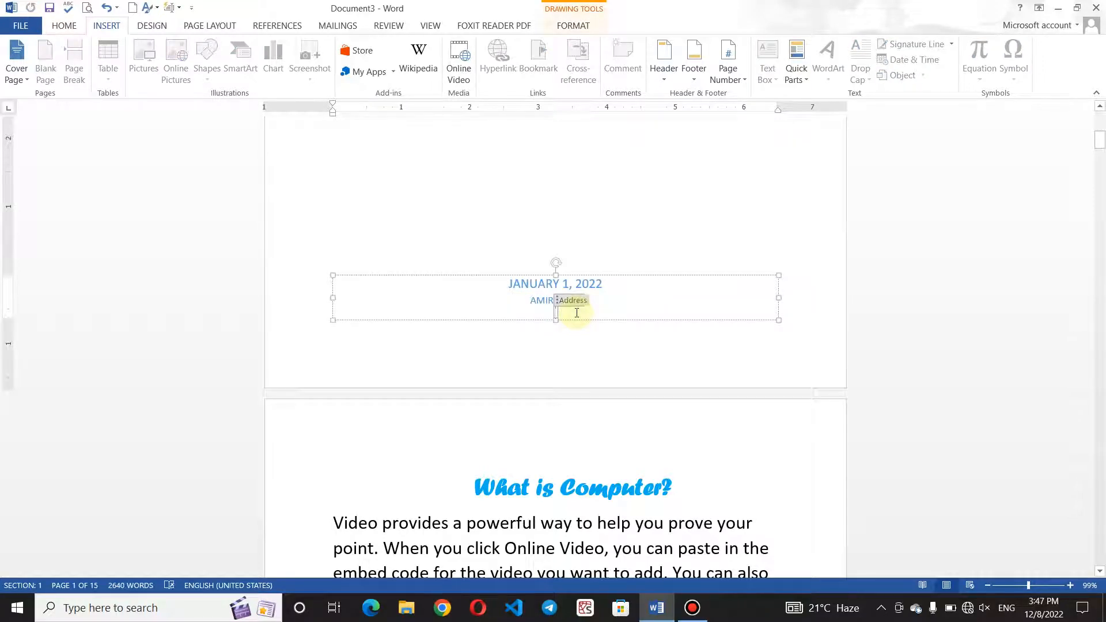
{"action": "type", "text": "Ariysa"}
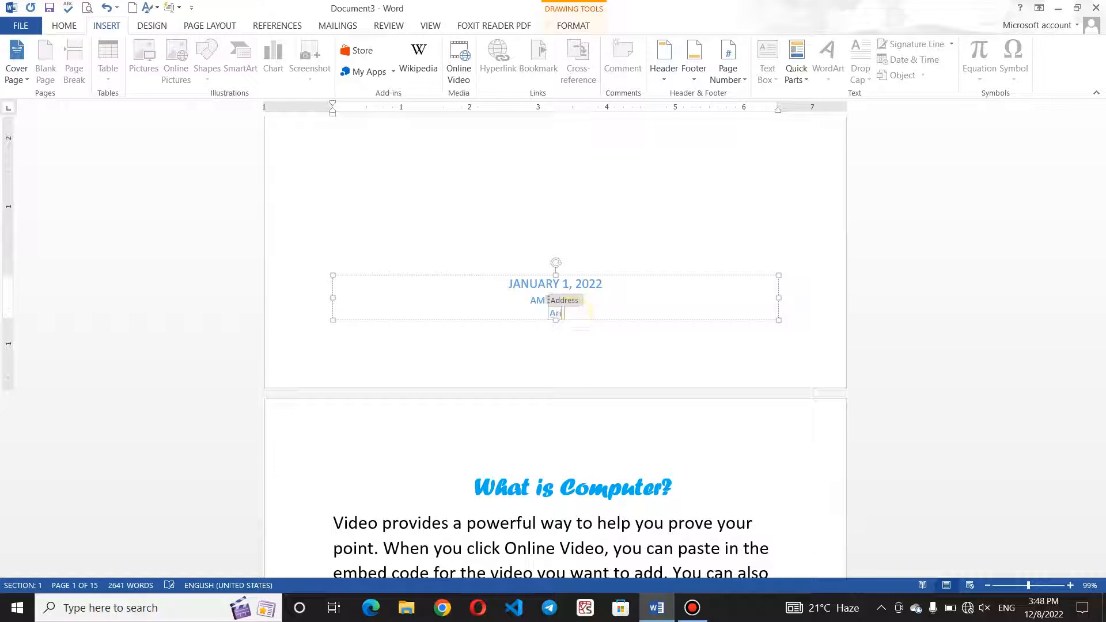
{"action": "key", "text": "BackSpace"}
{"action": "key", "text": "BackSpace"}
{"action": "key", "text": "BackSpace"}
{"action": "key", "text": "BackSpace"}
{"action": "type", "text": "yans"}
{"action": "type", "text": " Bool"}
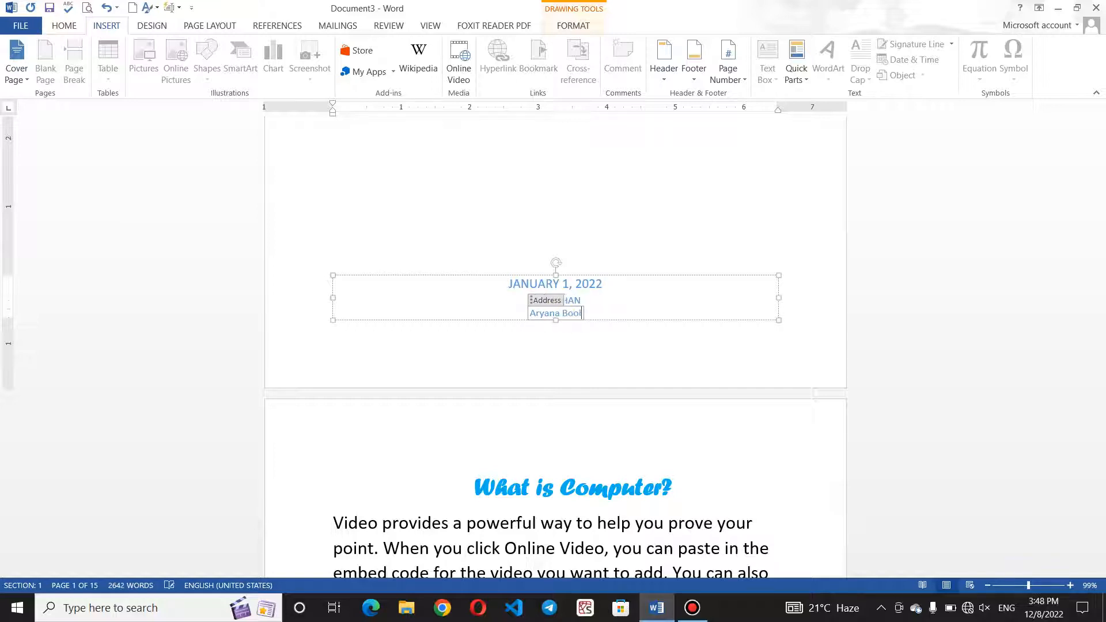
{"action": "key", "text": "BackSpace"}
{"action": "type", "text": "ks Store"}
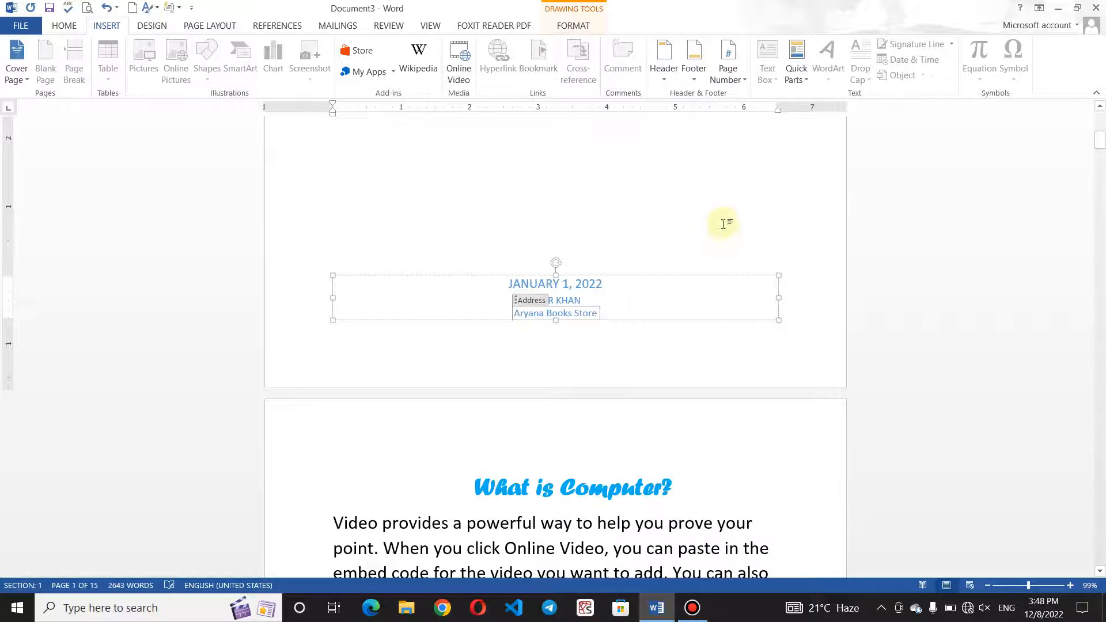
{"action": "left_click", "coordinate": [724, 223]}
{"action": "scroll", "coordinate": [724, 222], "scroll_direction": "up", "scroll_amount": 3}
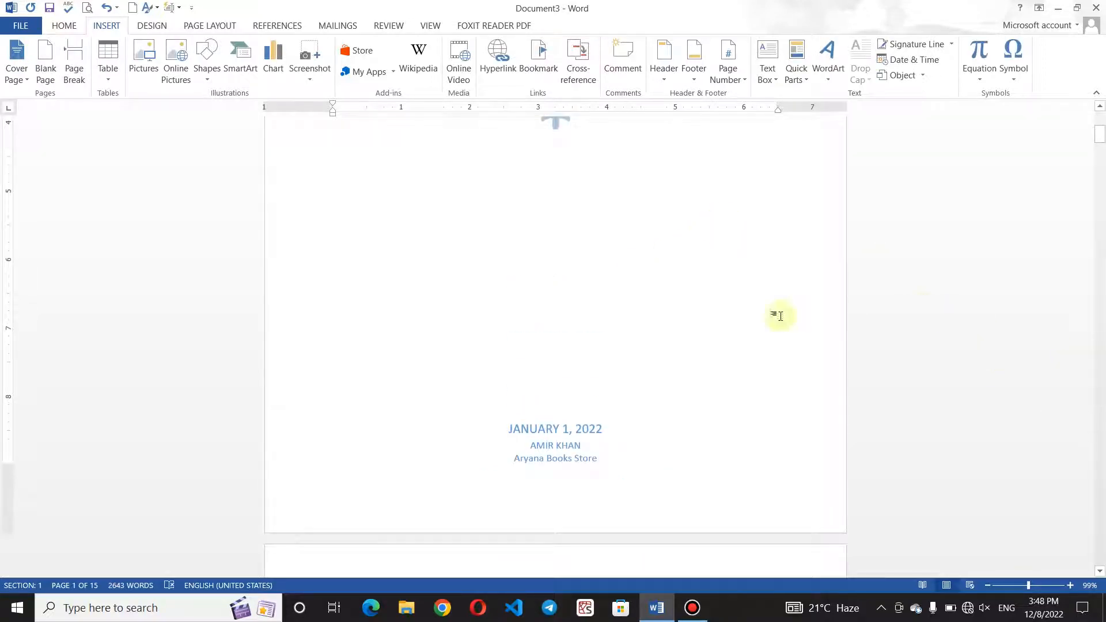
{"action": "key", "text": "ctrl+p"}
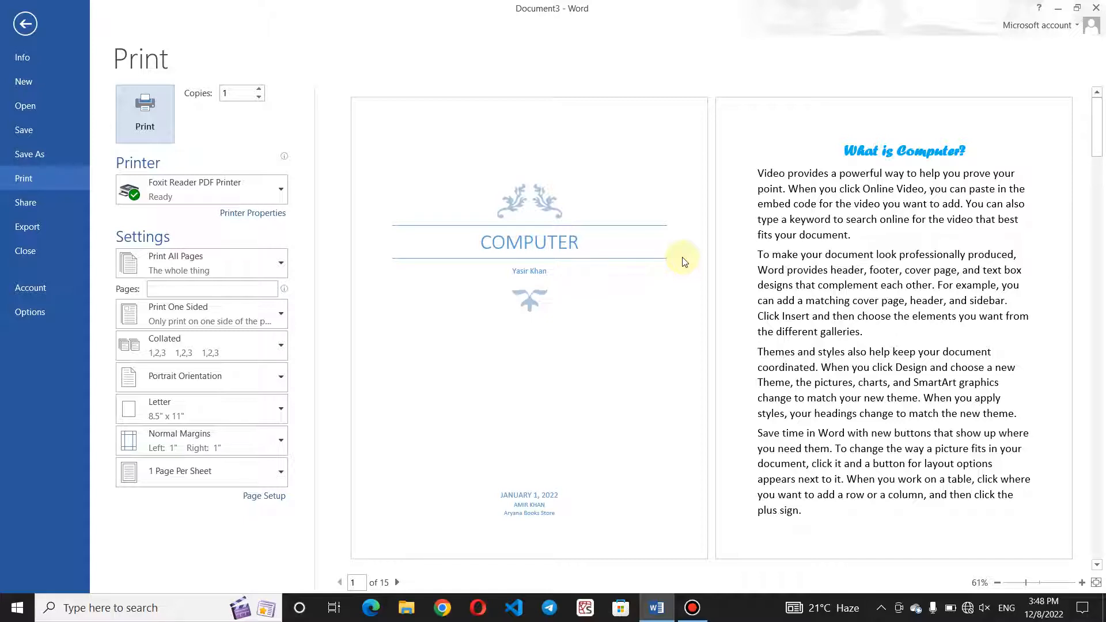
{"action": "left_click", "coordinate": [24, 23]}
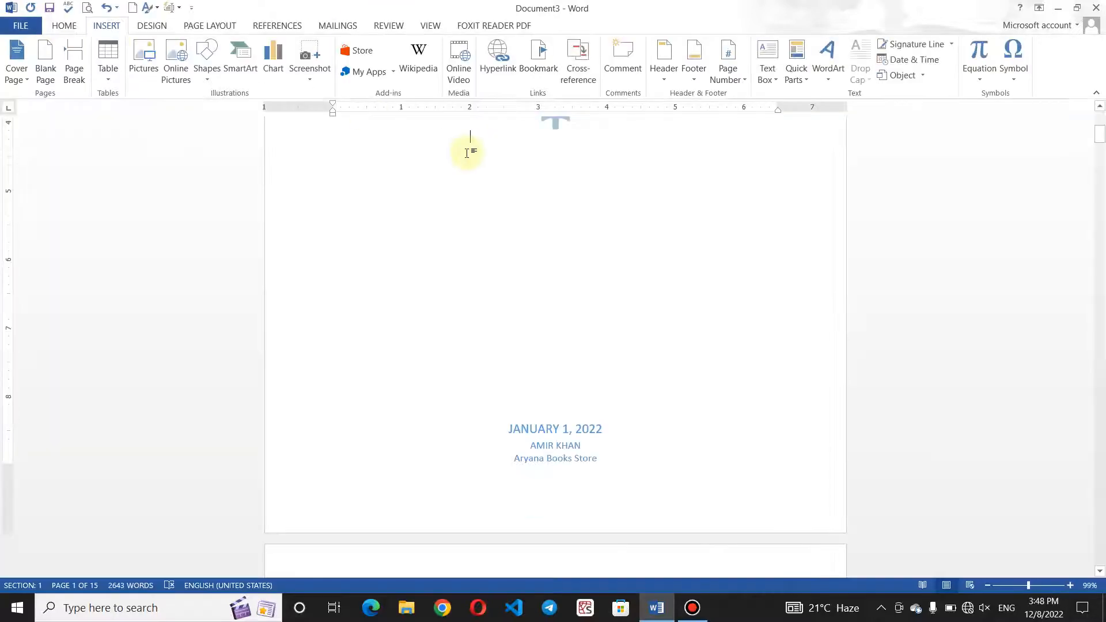
{"action": "left_click", "coordinate": [16, 87]}
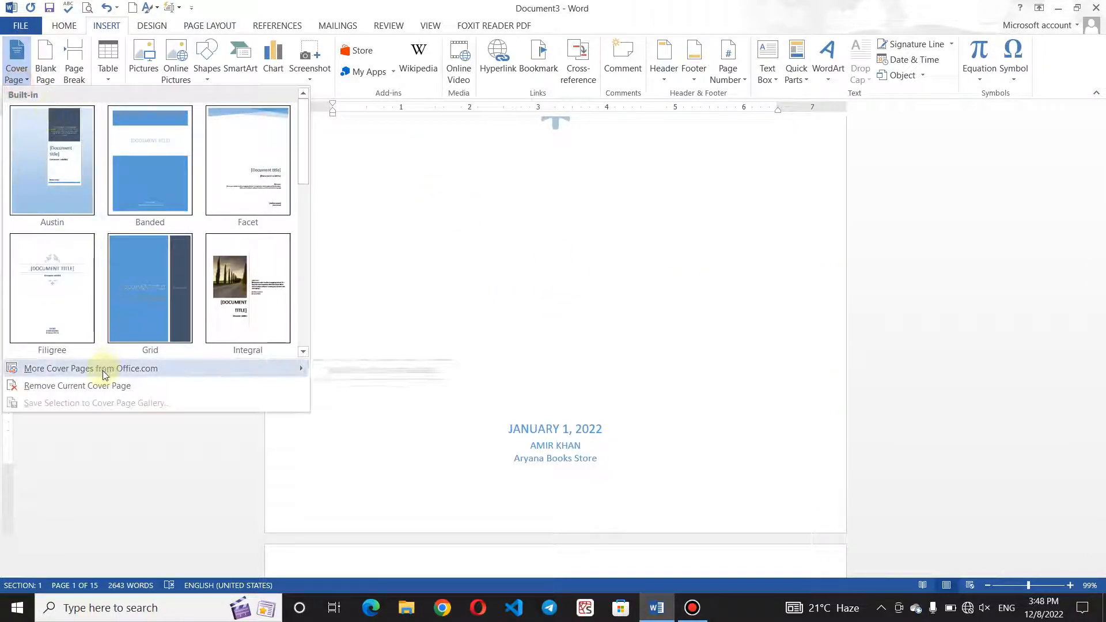
{"action": "mouse_move", "coordinate": [104, 375]}
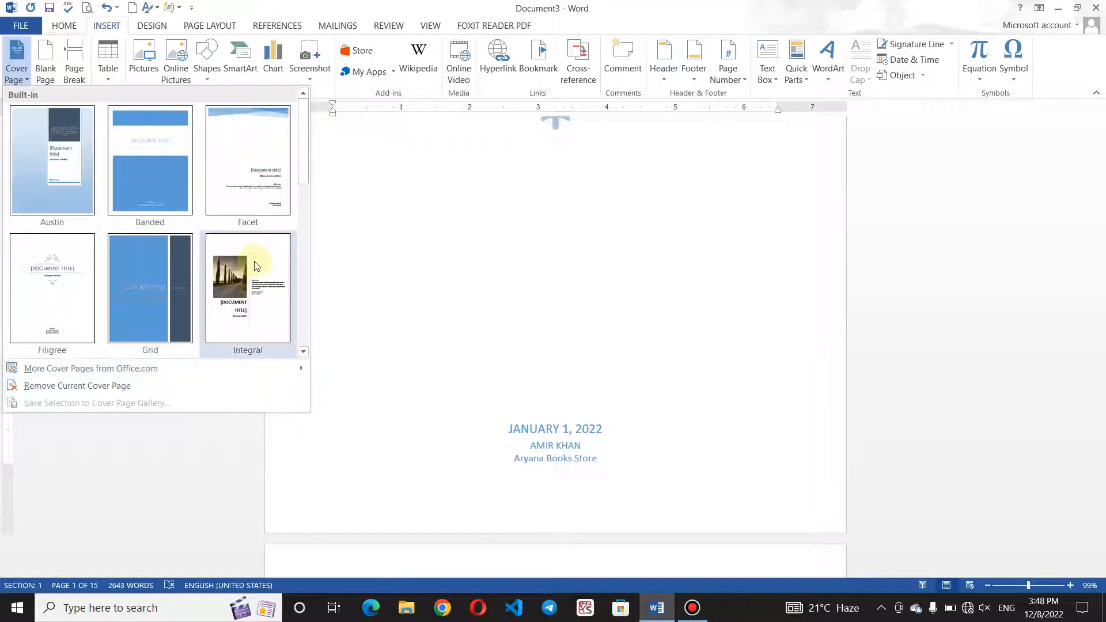
{"action": "left_click", "coordinate": [219, 389]}
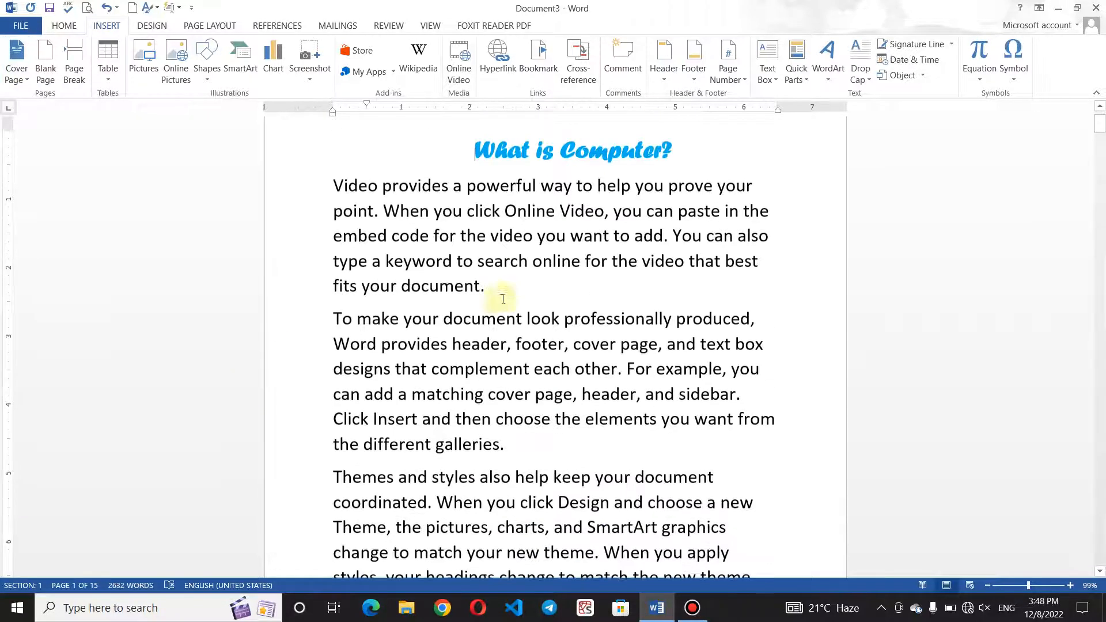
{"action": "left_click", "coordinate": [16, 72]}
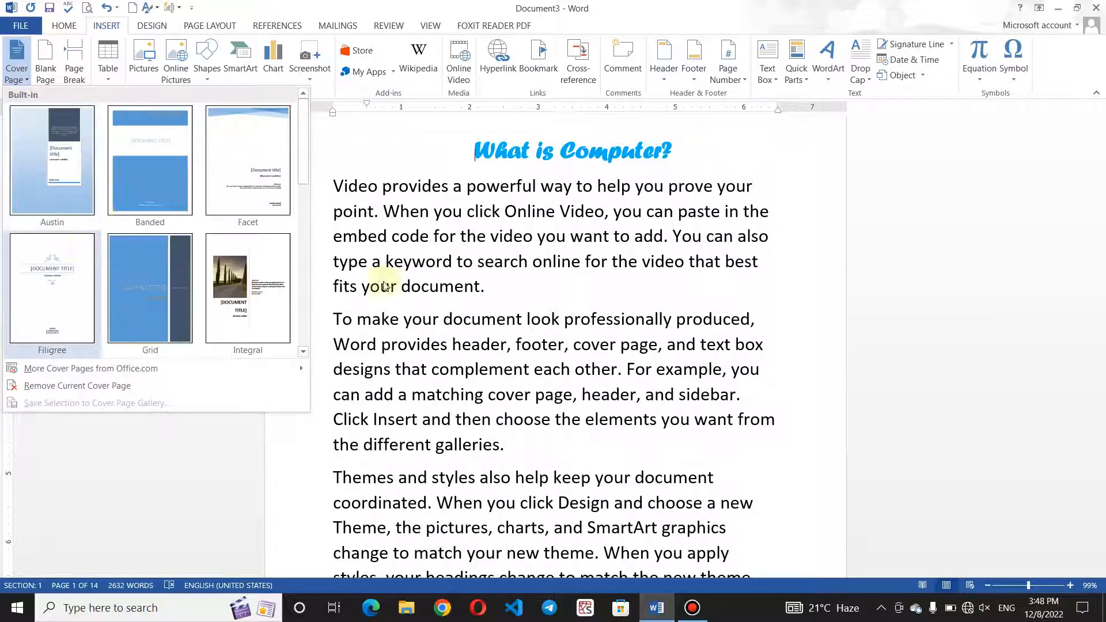
{"action": "left_click", "coordinate": [522, 283]}
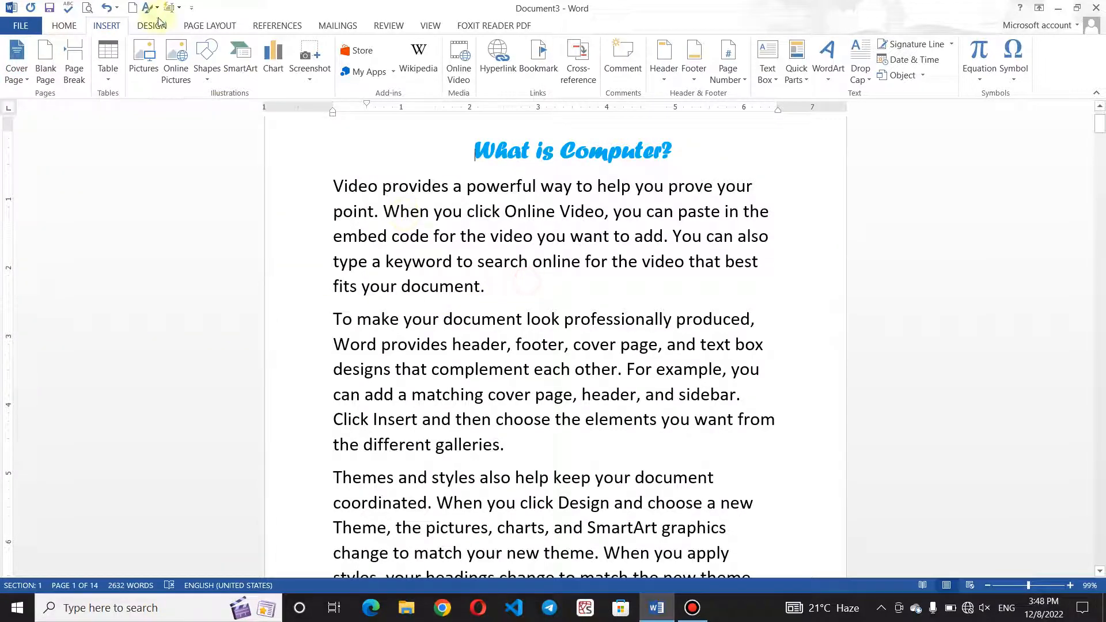
{"action": "left_click", "coordinate": [107, 7]}
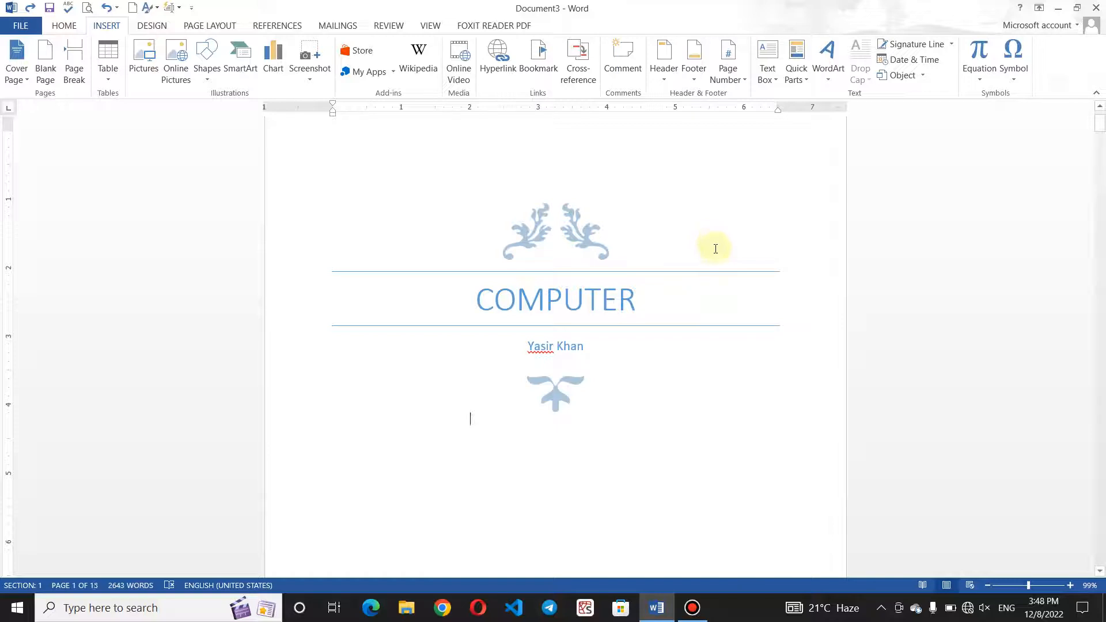
Darken the bottom ornament with a Brightness/Contrast correction preset.
{"action": "left_click", "coordinate": [565, 375]}
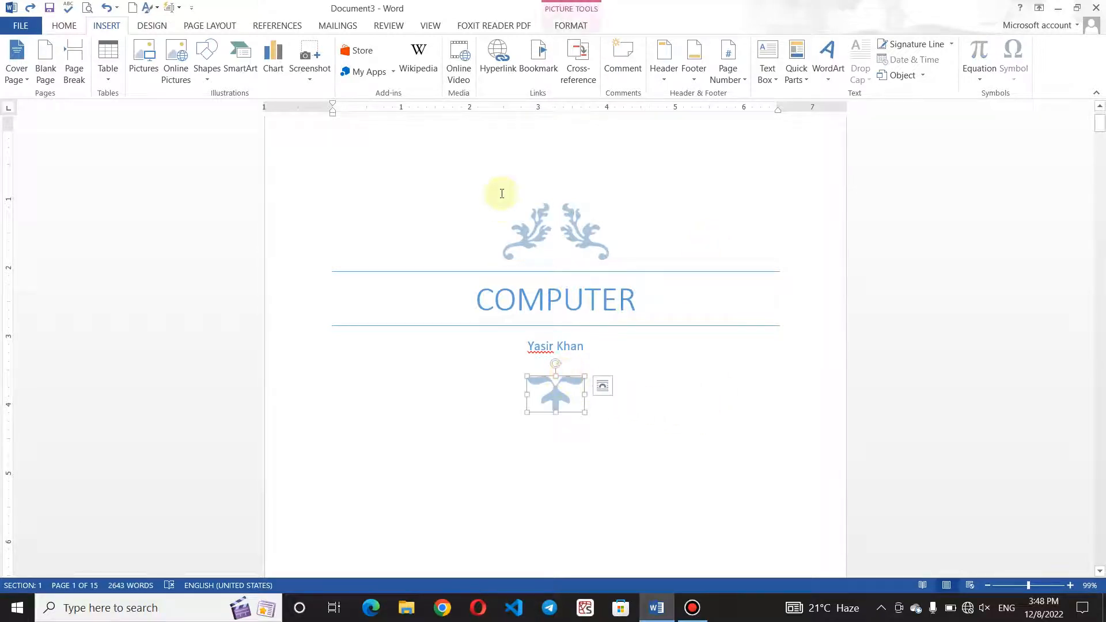
{"action": "left_click", "coordinate": [565, 26]}
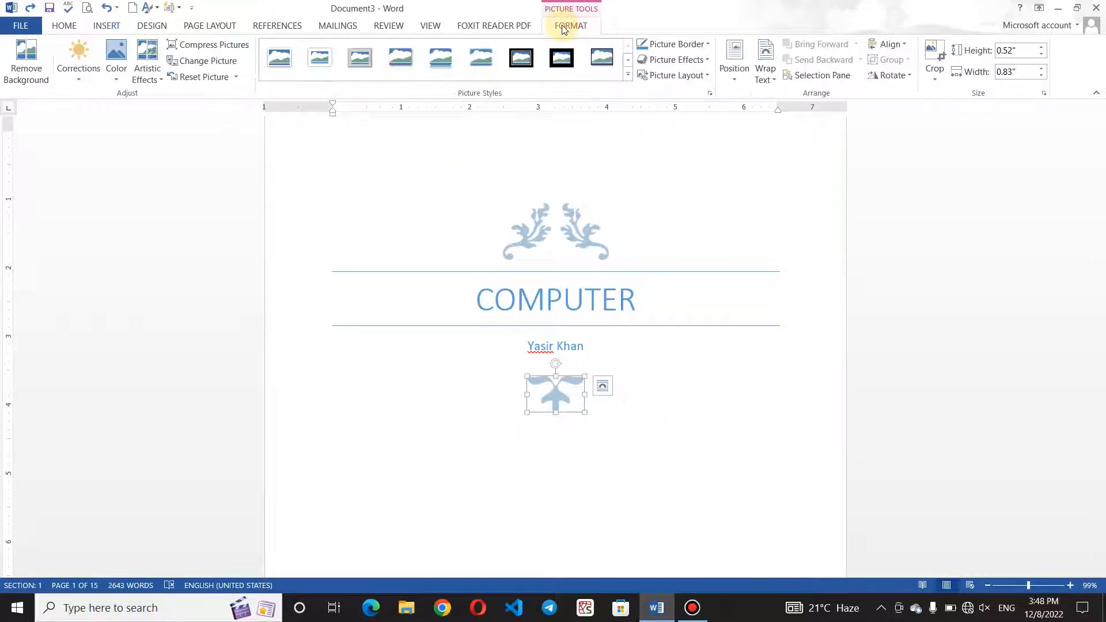
{"action": "left_click", "coordinate": [70, 81]}
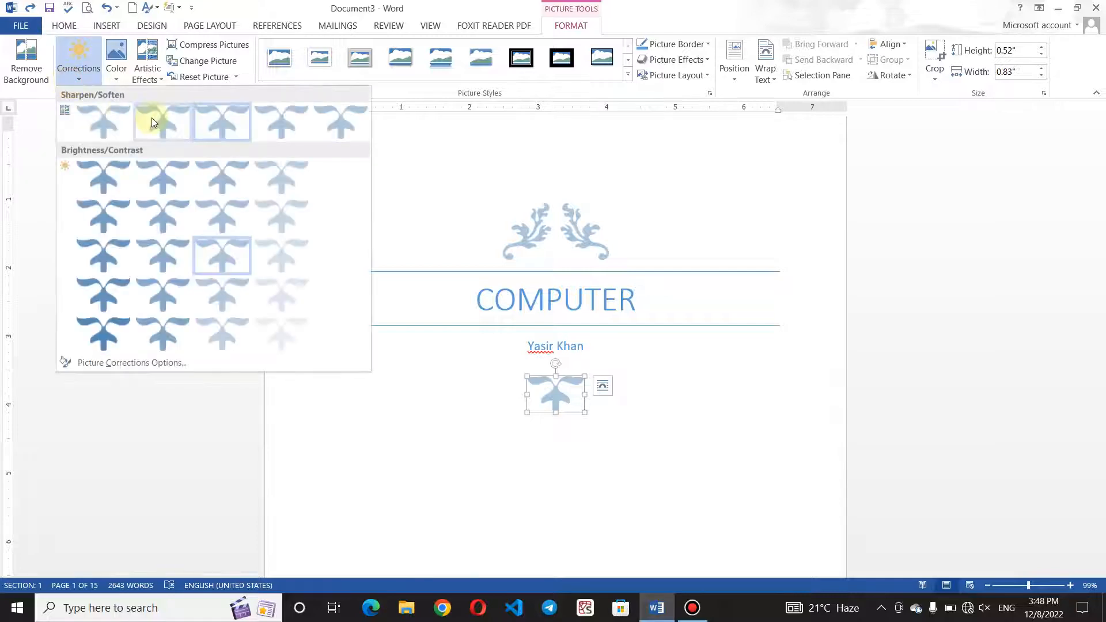
{"action": "left_click", "coordinate": [106, 256]}
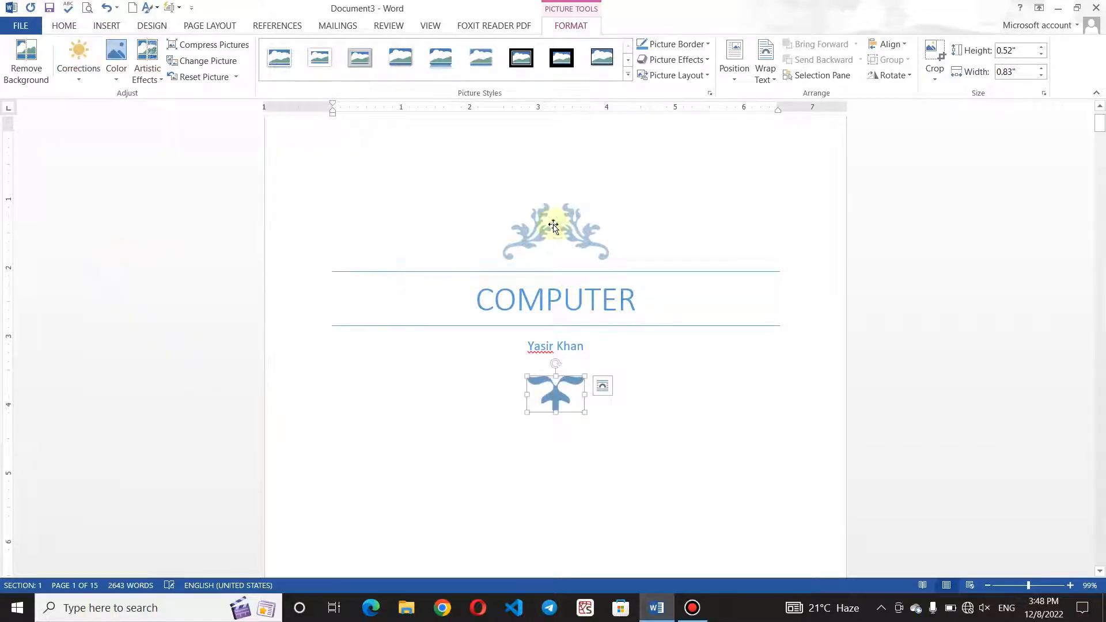
Give the top ornament a black-frame picture style with a drop shadow.
{"action": "left_click", "coordinate": [528, 226]}
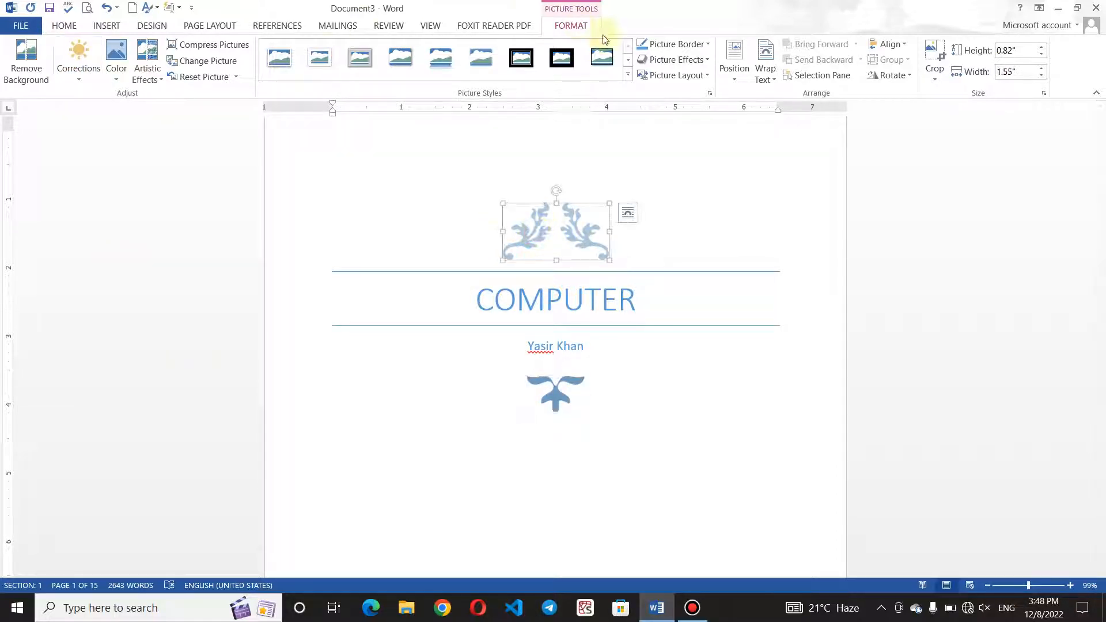
{"action": "left_click", "coordinate": [562, 58]}
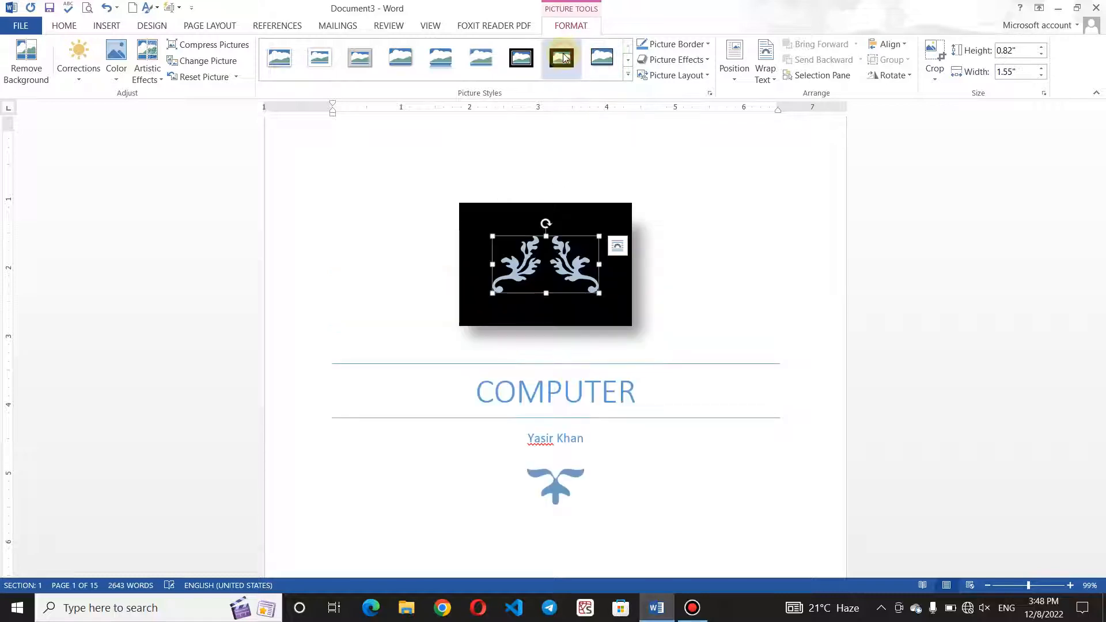
{"action": "left_click", "coordinate": [695, 236]}
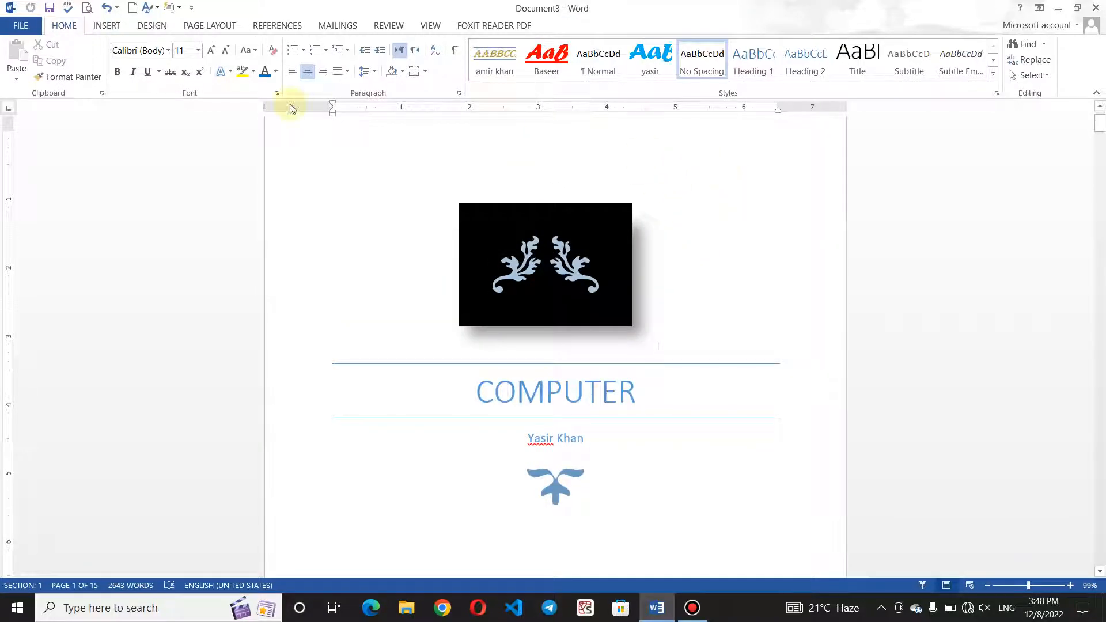
Check the Cover Page gallery and the framed ornament, leaving both unchanged.
{"action": "left_click", "coordinate": [19, 79]}
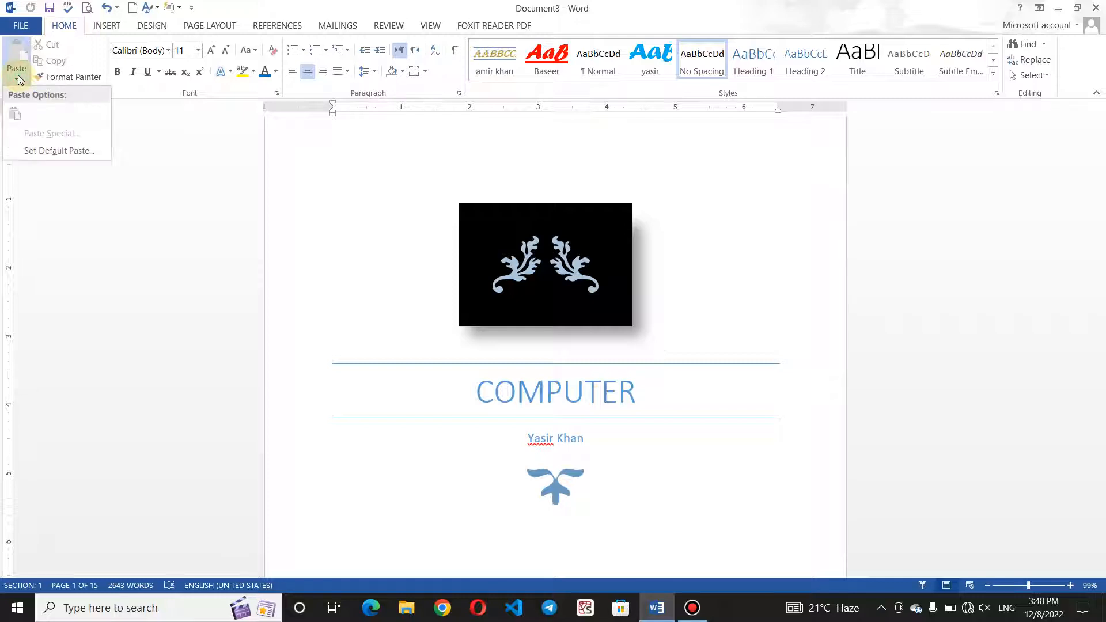
{"action": "left_click", "coordinate": [97, 27]}
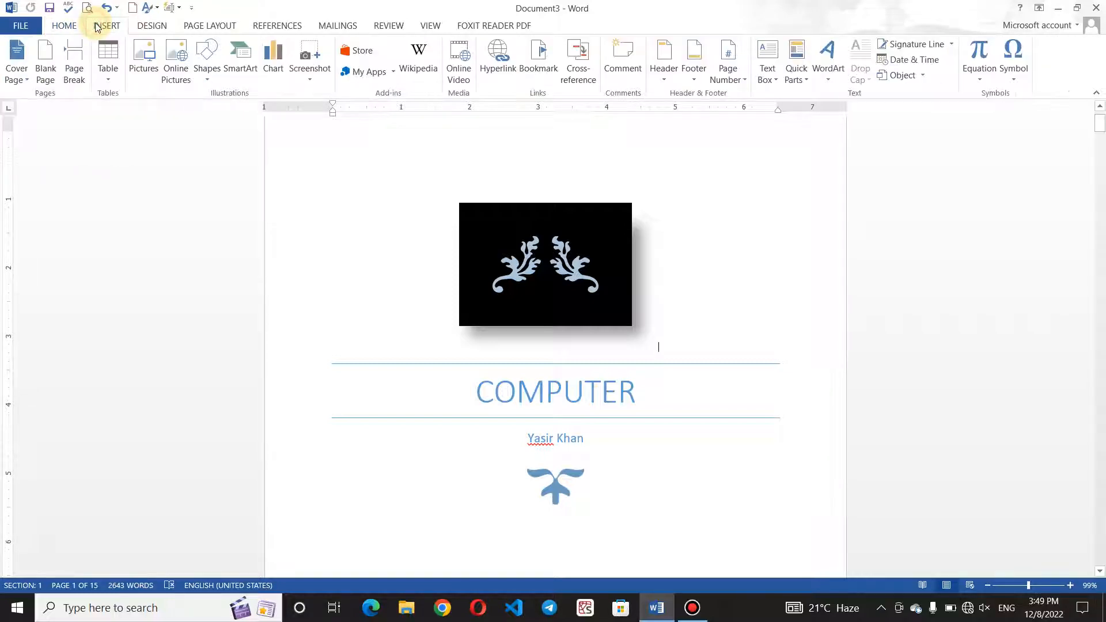
{"action": "left_click", "coordinate": [17, 74]}
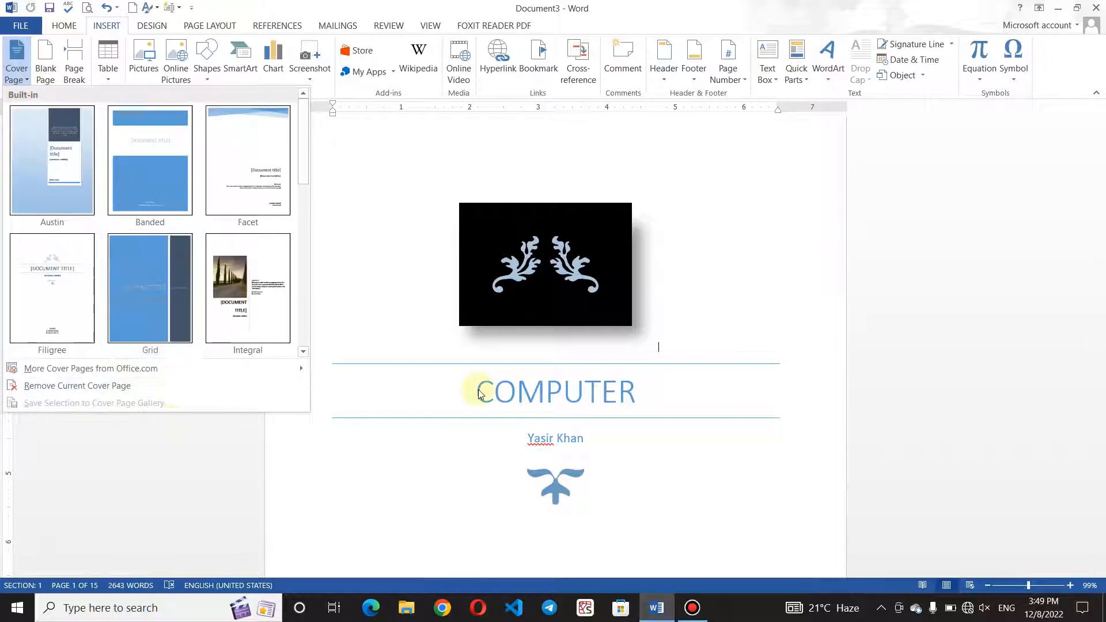
{"action": "left_click", "coordinate": [432, 465]}
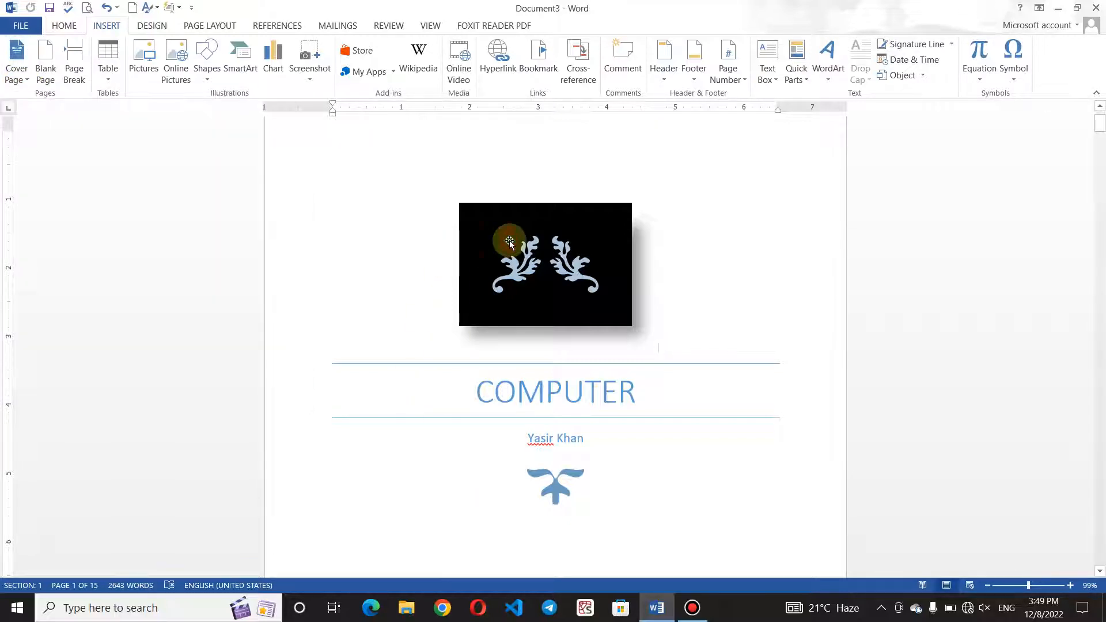
{"action": "left_click", "coordinate": [509, 240]}
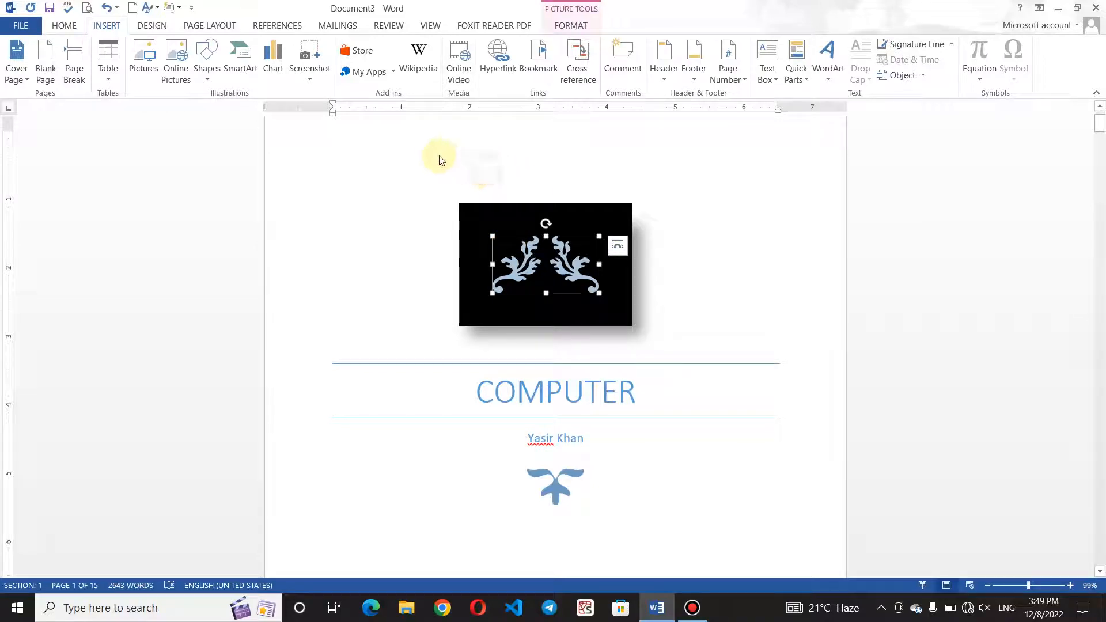
{"action": "left_click", "coordinate": [670, 541]}
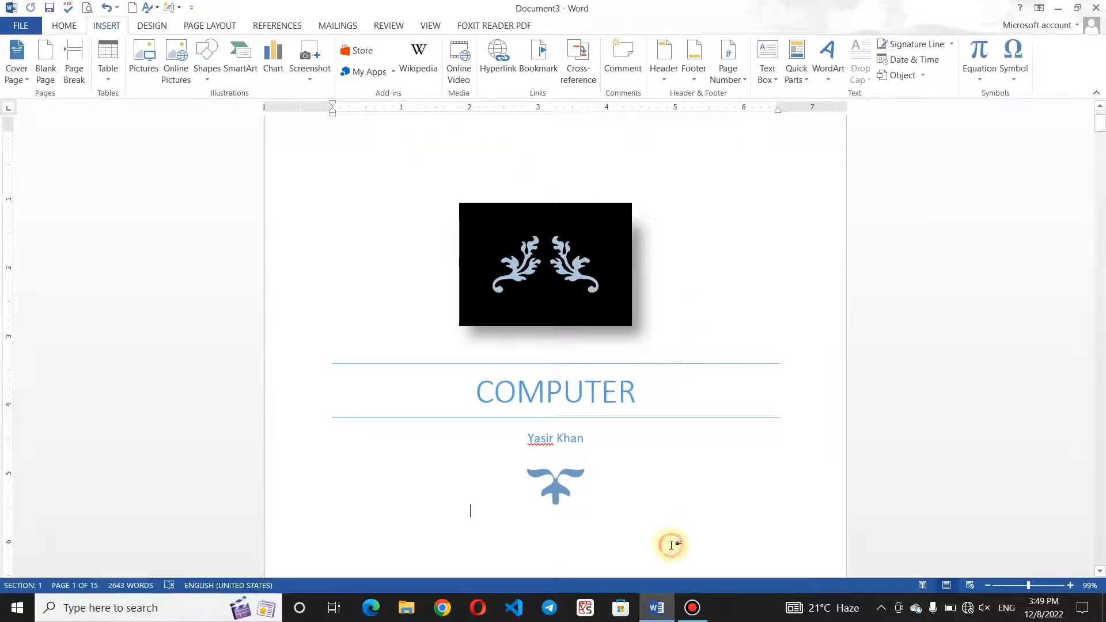
Select all cover page content and save it to the Cover Pages gallery as 'MyCover Page'.
{"action": "left_click_drag", "start_coordinate": [416, 360], "coordinate": [402, 299]}
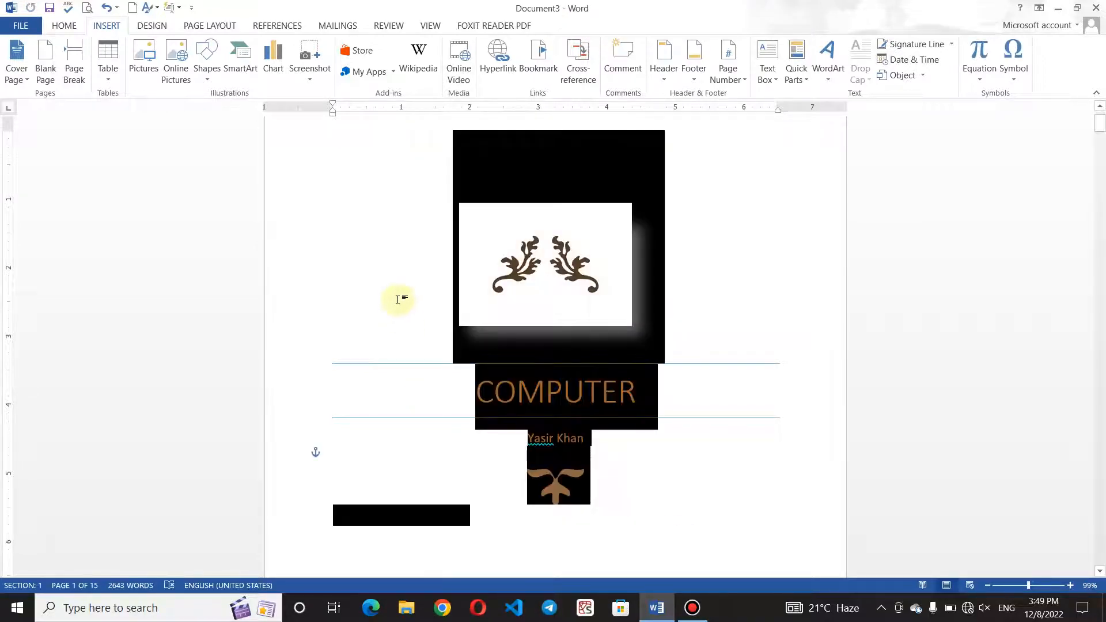
{"action": "left_click", "coordinate": [20, 84]}
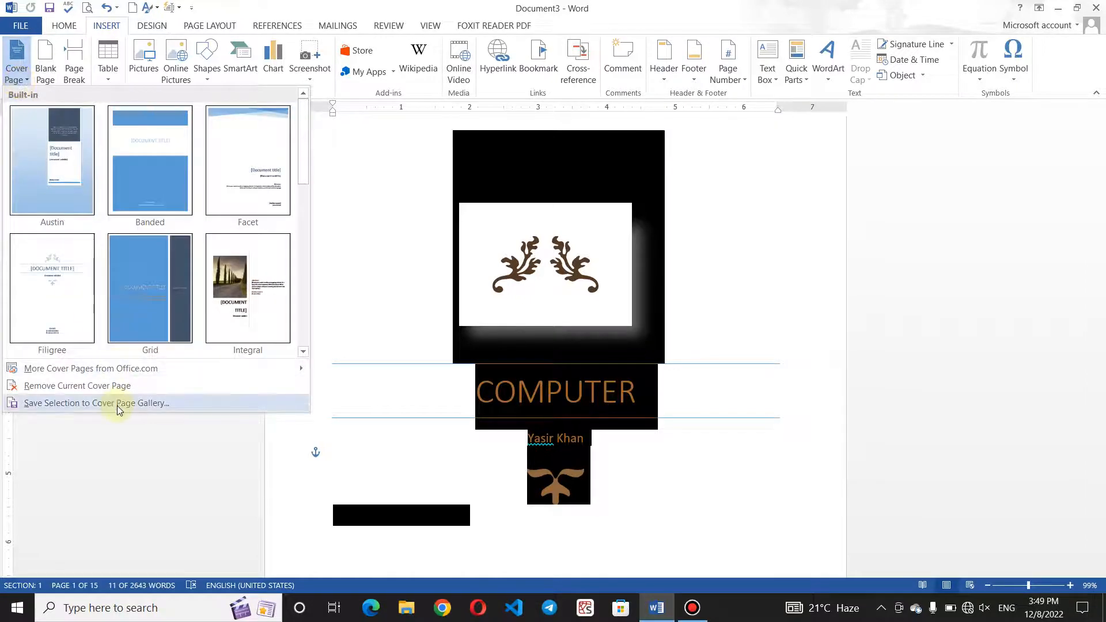
{"action": "left_click", "coordinate": [117, 404]}
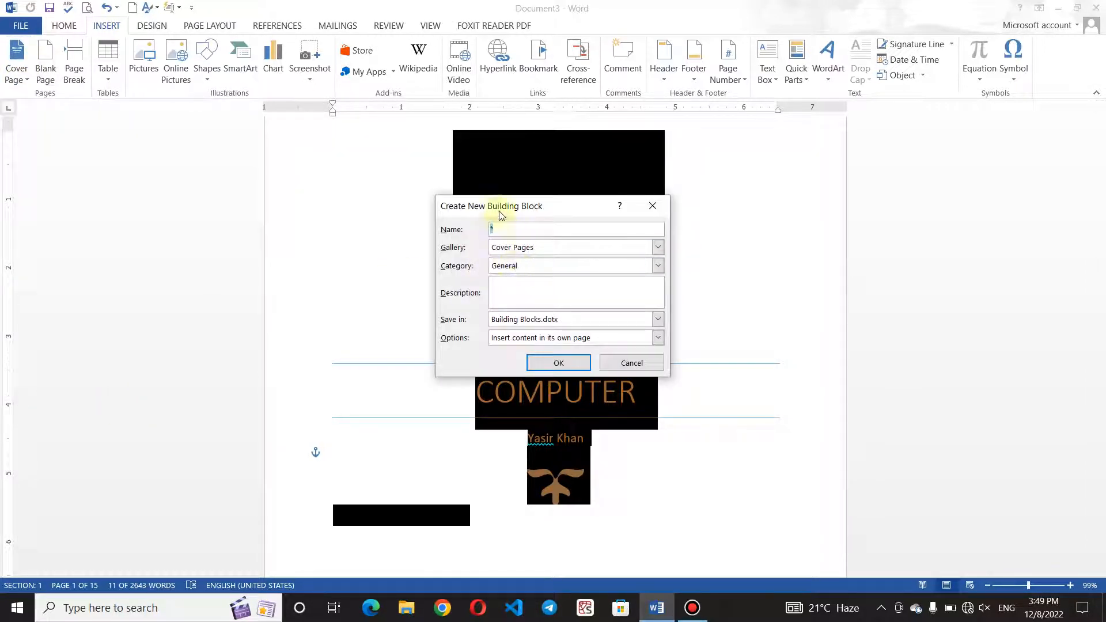
{"action": "key", "text": "BackSpace"}
{"action": "type", "text": "M"}
{"action": "key", "text": "BackSpace"}
{"action": "type", "text": "MyCover Page"}
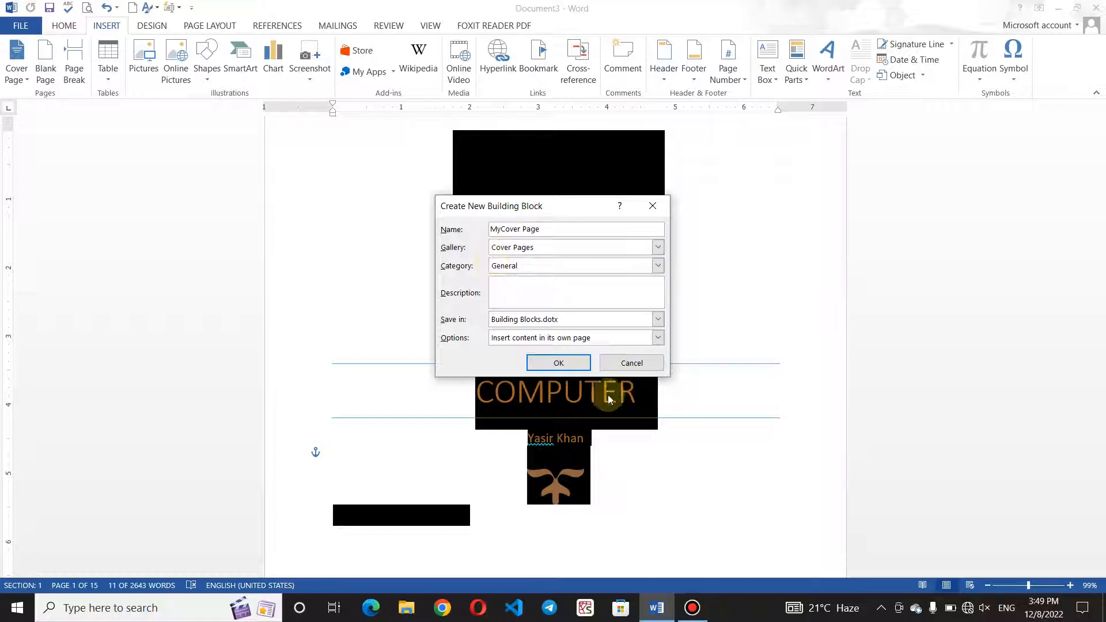
{"action": "left_click", "coordinate": [563, 364]}
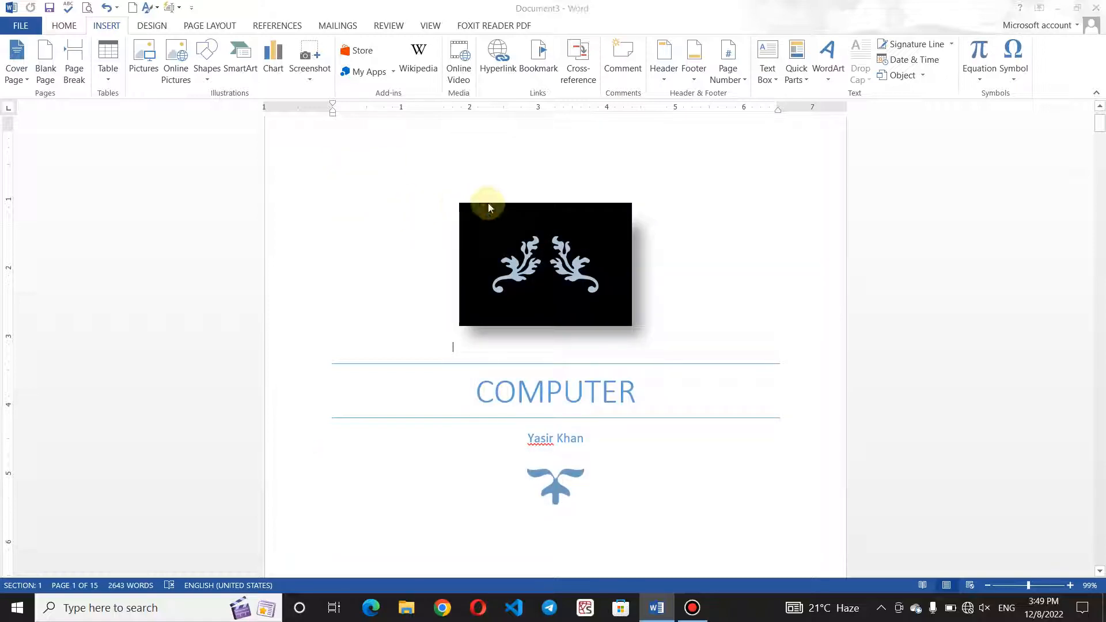
Run =rand() and =rand(100) to fill a new document with nine pages of sample text.
{"action": "type", "text": "+ra"}
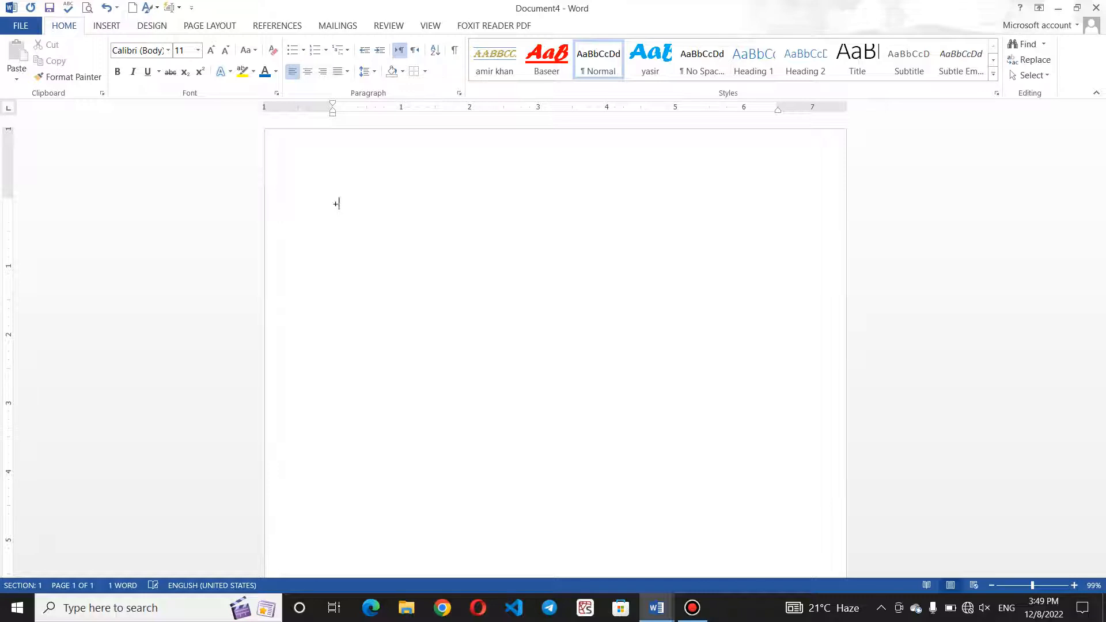
{"action": "type", "text": "rand("}
{"action": "key", "text": "Return"}
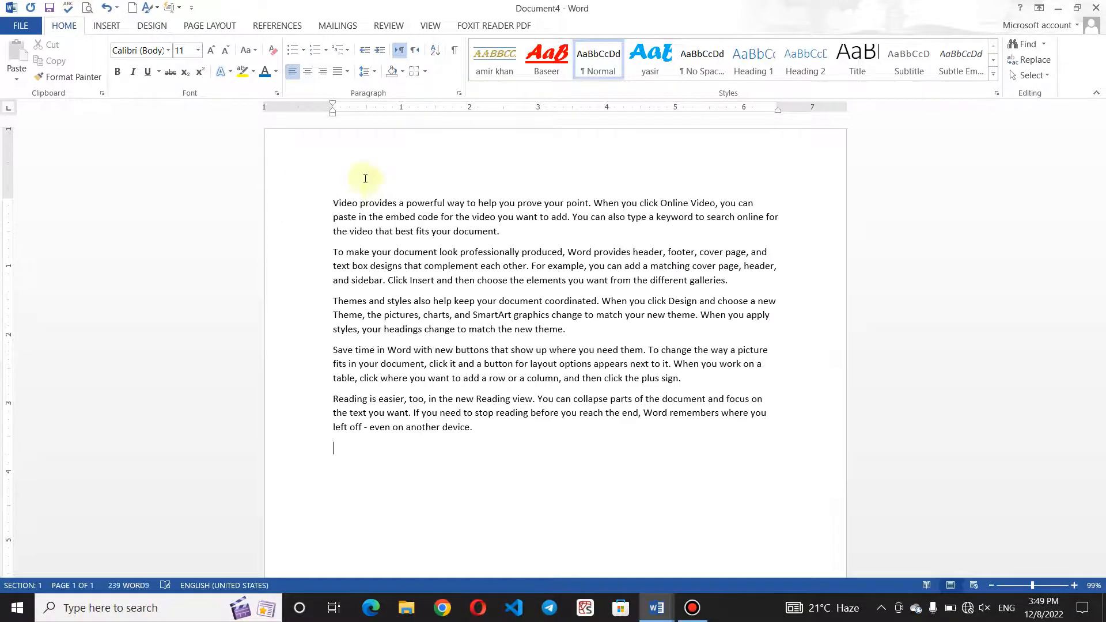
{"action": "type", "text": "=rand(100)"}
{"action": "key", "text": "Return"}
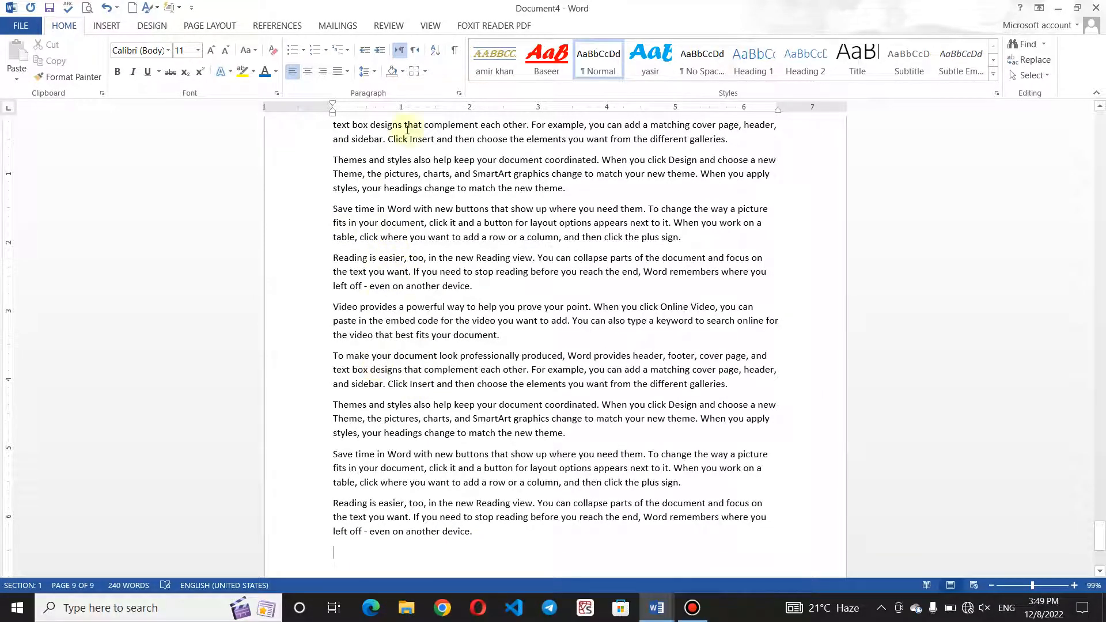
{"action": "left_click", "coordinate": [105, 26]}
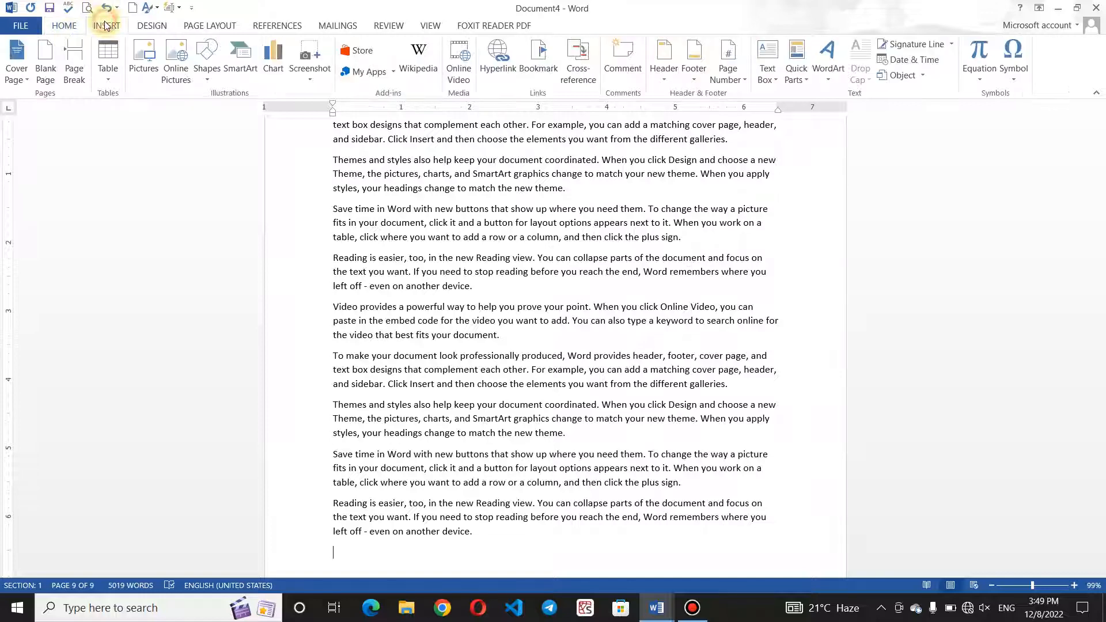
Insert the saved MyCover Page from the General gallery section, then select its framed ornament.
{"action": "left_click", "coordinate": [16, 70]}
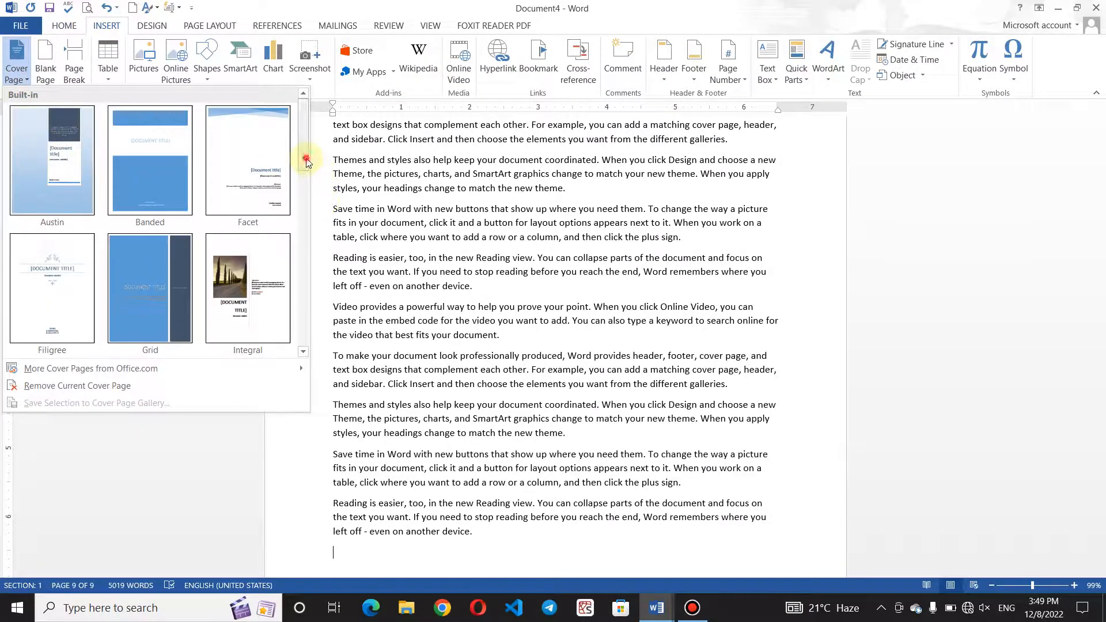
{"action": "left_click_drag", "start_coordinate": [306, 162], "coordinate": [296, 357]}
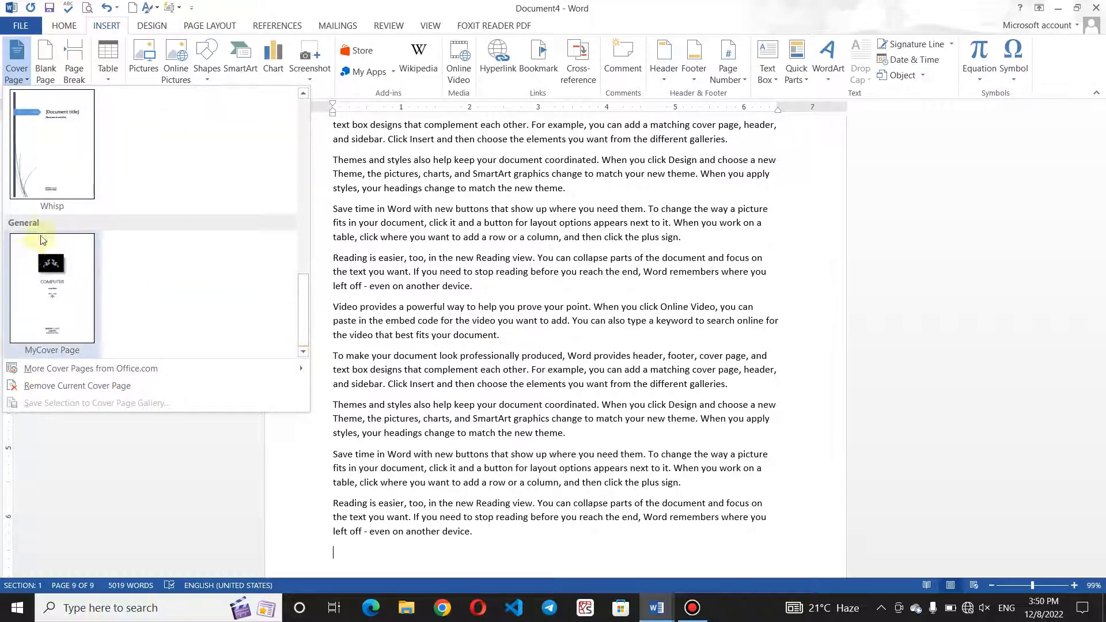
{"action": "left_click", "coordinate": [72, 288]}
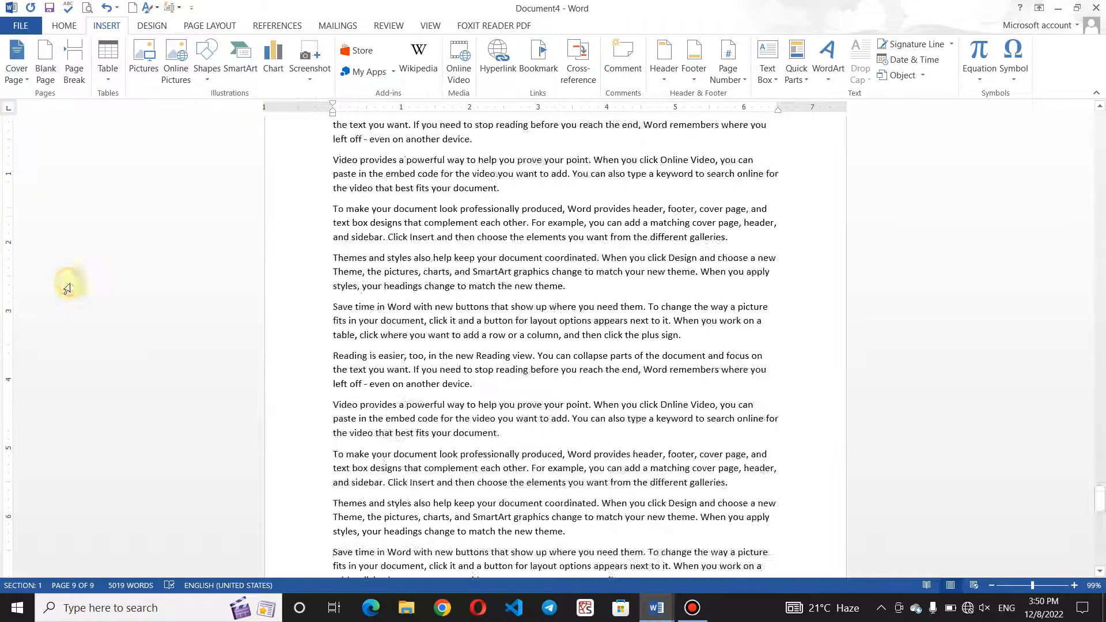
{"action": "left_click", "coordinate": [639, 253]}
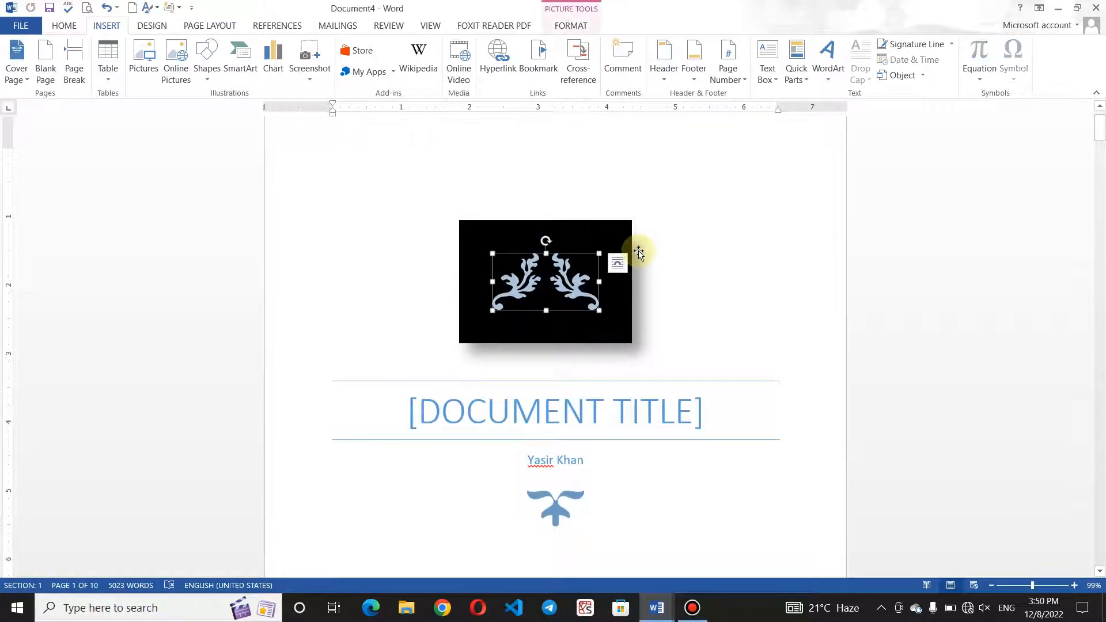
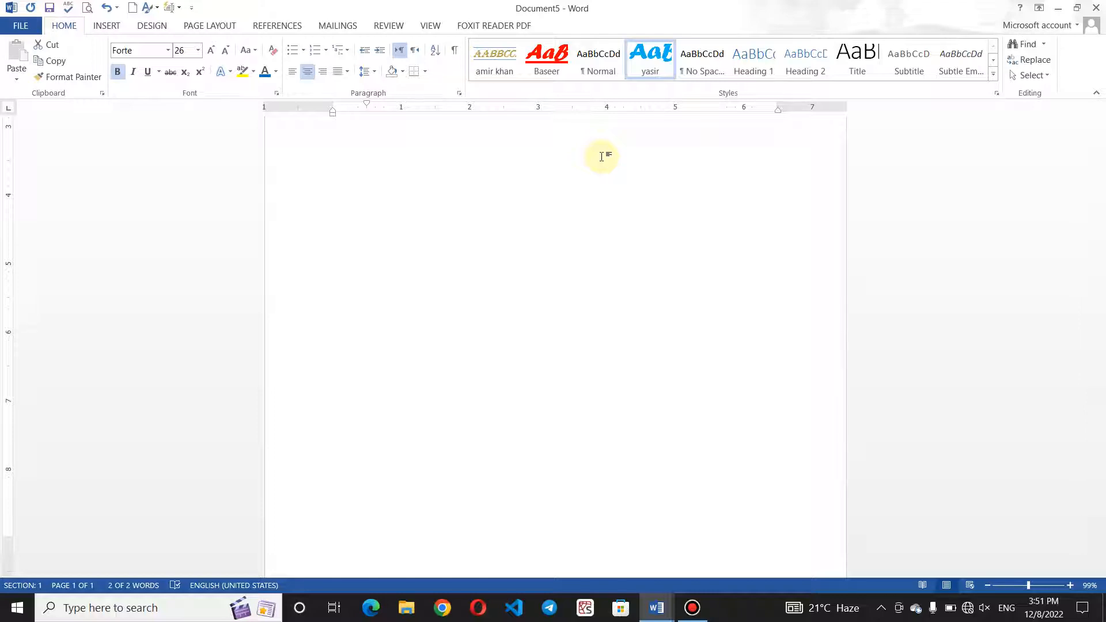
Browse the full custom styles list for the Muslim Academy title, then close it.
{"action": "left_click", "coordinate": [994, 74]}
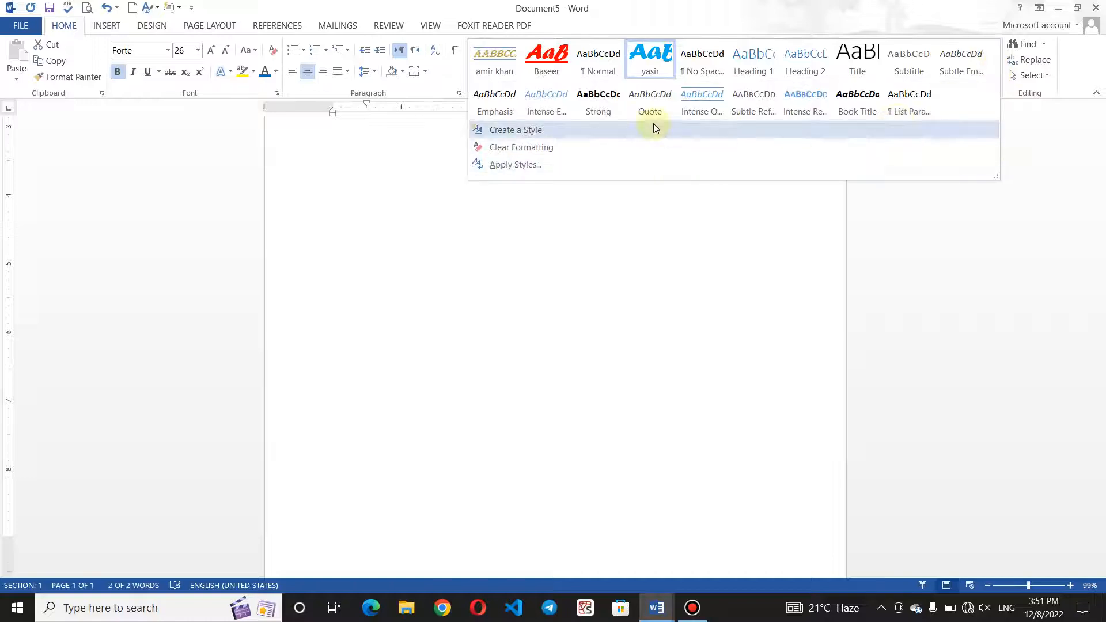
{"action": "left_click", "coordinate": [596, 222]}
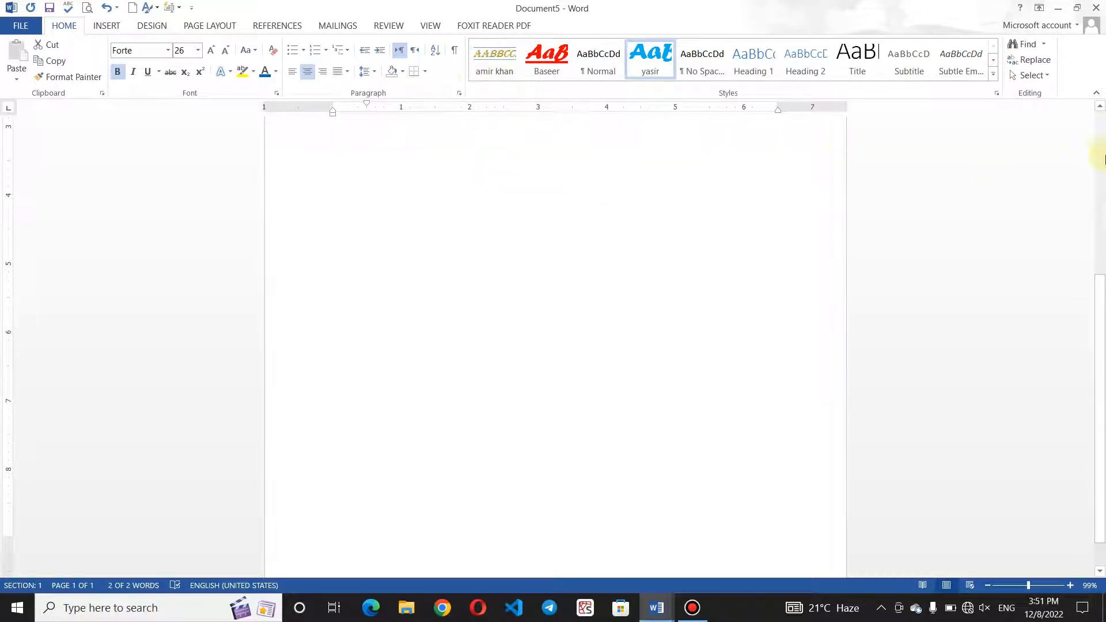
{"action": "left_click_drag", "start_coordinate": [1101, 289], "coordinate": [1099, 144]}
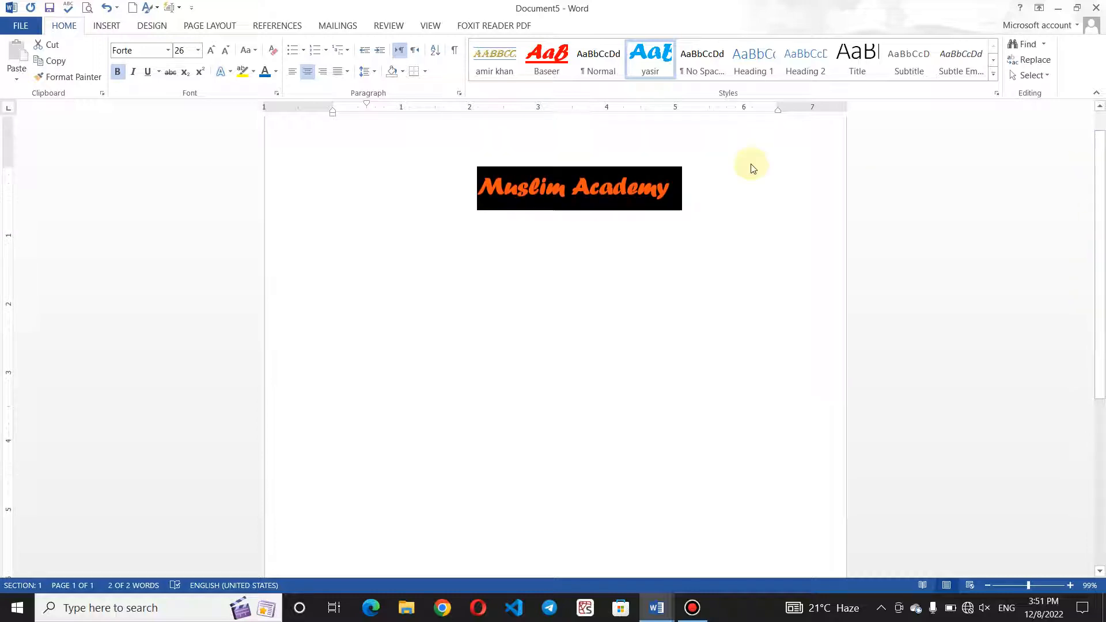
{"action": "left_click", "coordinate": [693, 187]}
Style the Muslim Academy title with the bordered Algerian style, then the red Forte 'Baseer' style.
{"action": "left_click_drag", "start_coordinate": [693, 186], "coordinate": [403, 165]}
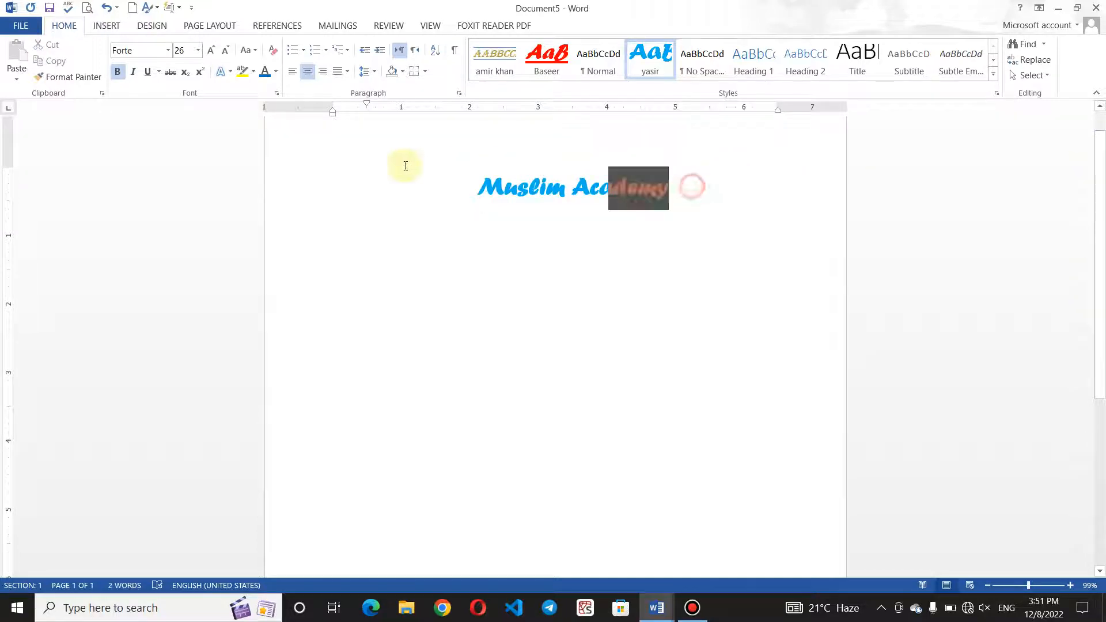
{"action": "left_click", "coordinate": [483, 55]}
{"action": "left_click", "coordinate": [468, 379]}
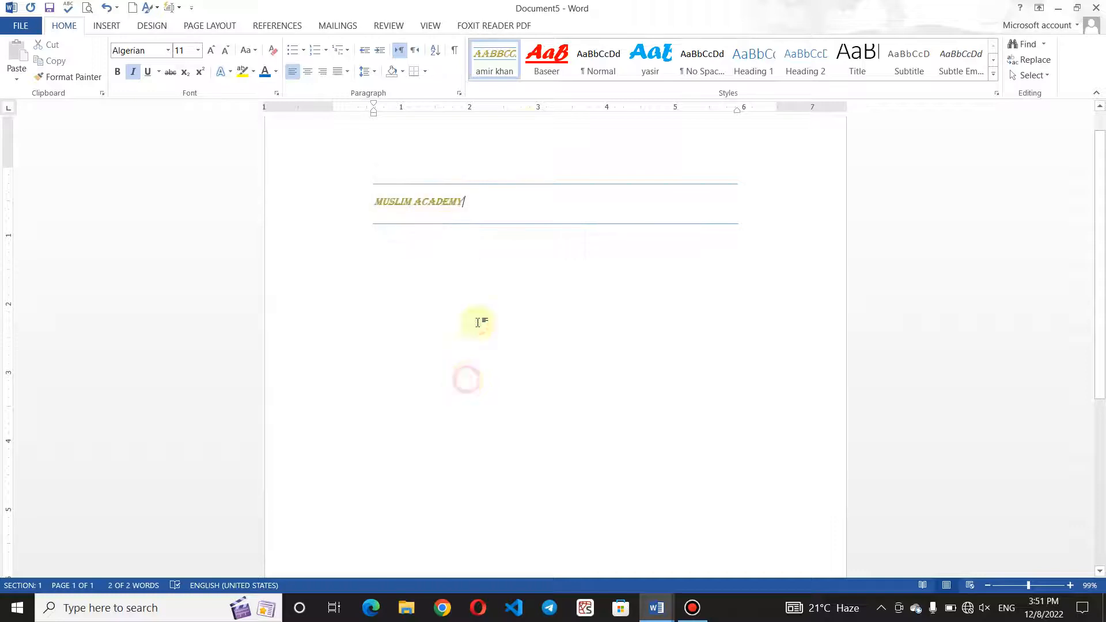
{"action": "left_click_drag", "start_coordinate": [466, 201], "coordinate": [381, 179]}
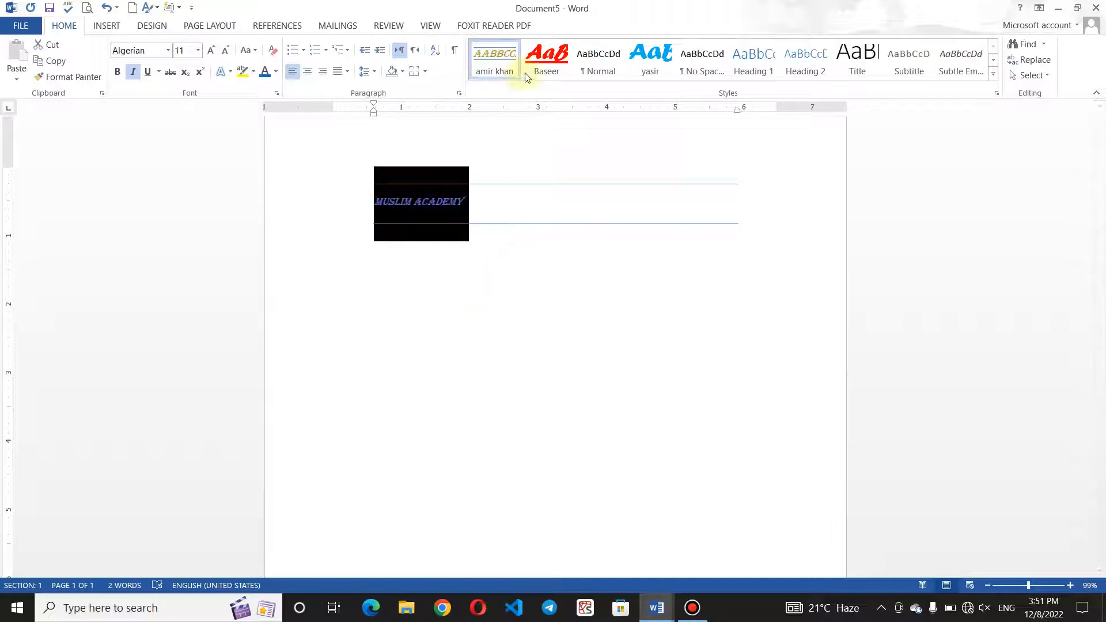
{"action": "left_click", "coordinate": [547, 58]}
{"action": "left_click", "coordinate": [579, 279]}
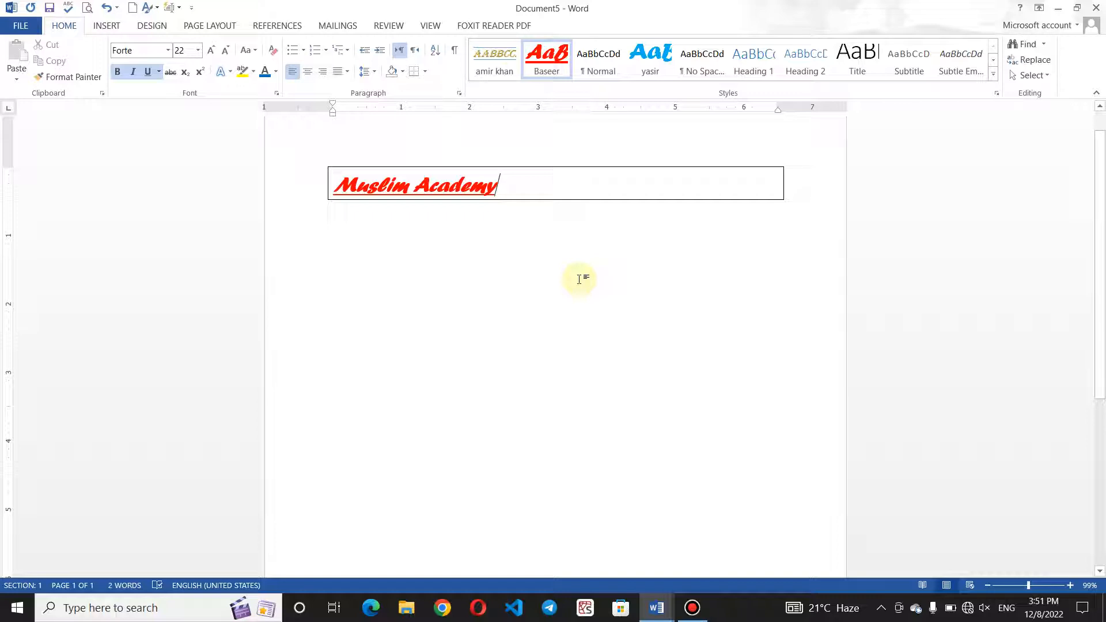
{"action": "left_click", "coordinate": [107, 27]}
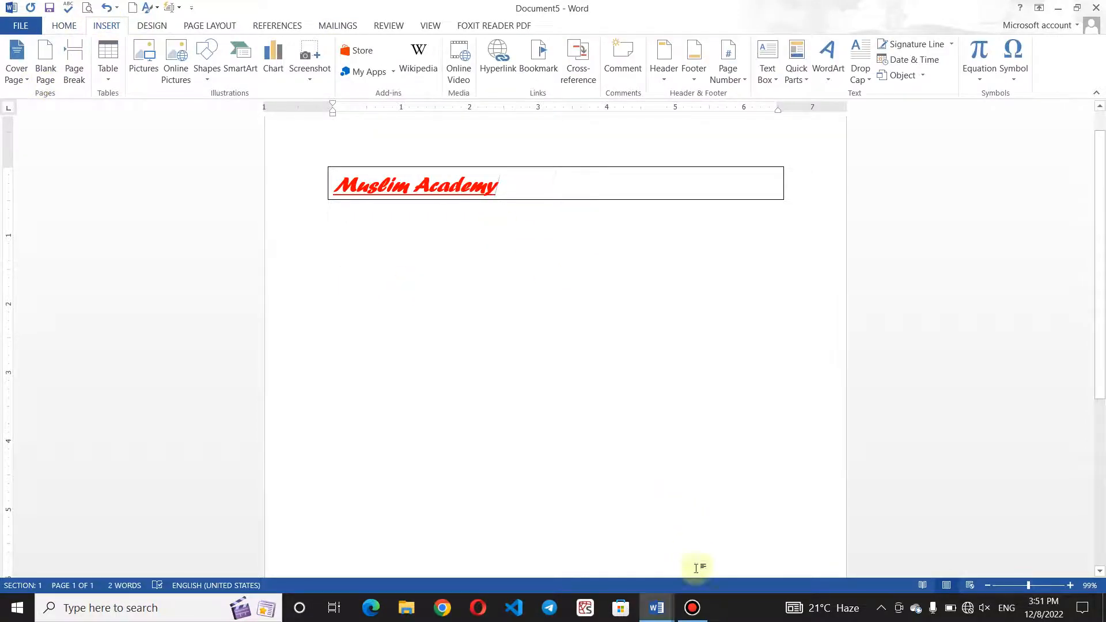
{"action": "left_click", "coordinate": [657, 608]}
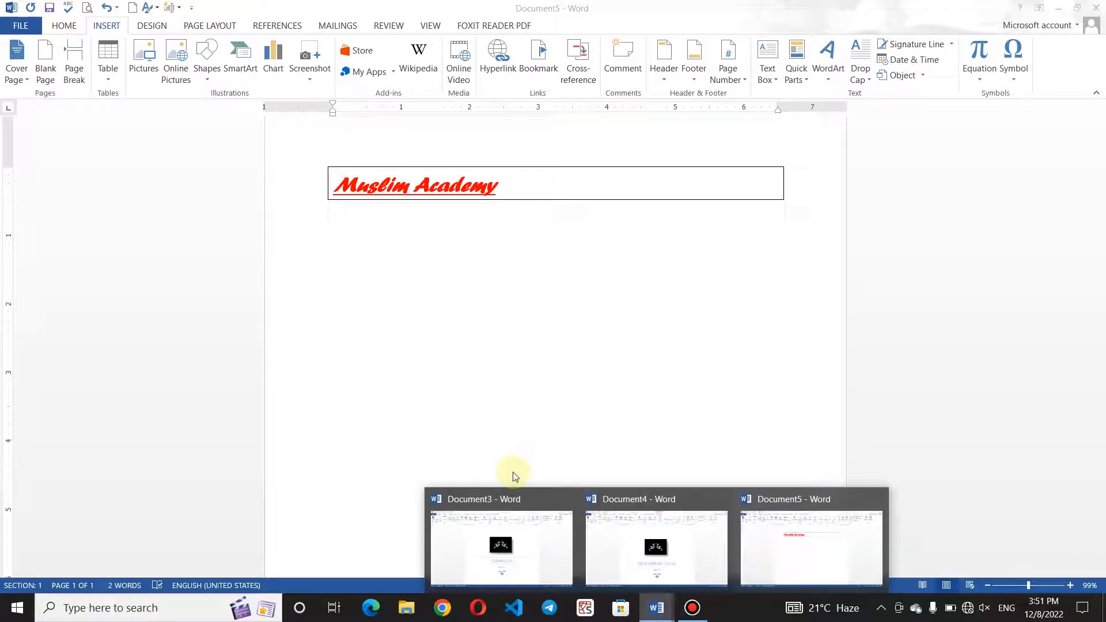
{"action": "left_click", "coordinate": [518, 538]}
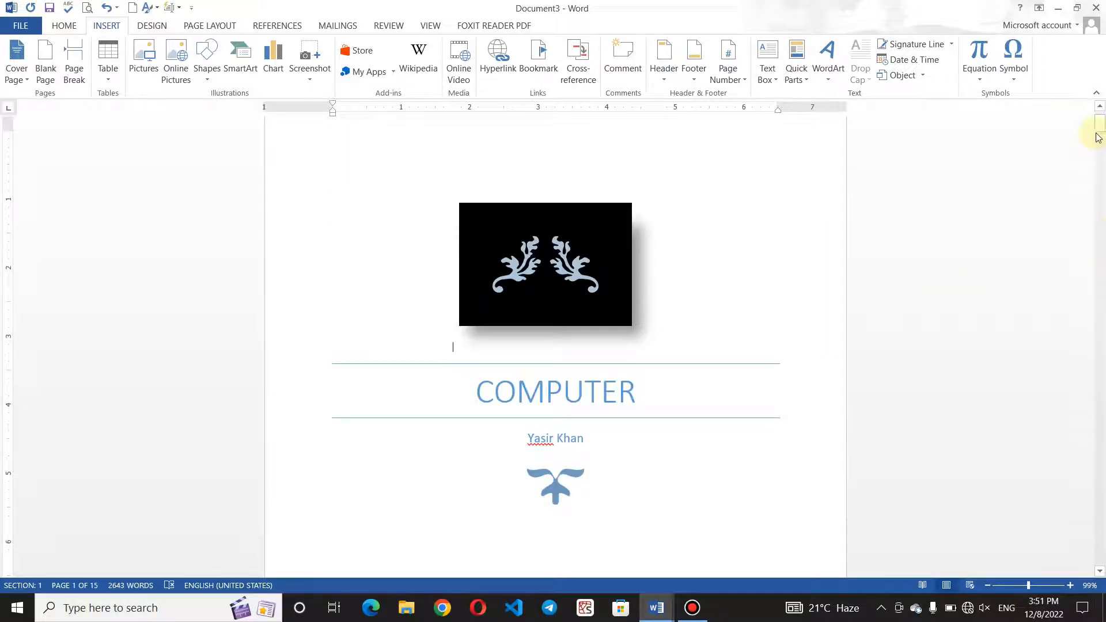
{"action": "scroll", "coordinate": [1099, 132], "scroll_direction": "down", "scroll_amount": 7}
{"action": "scroll", "coordinate": [1099, 130], "scroll_direction": "up", "scroll_amount": 1}
{"action": "scroll", "coordinate": [595, 373], "scroll_direction": "down", "scroll_amount": 2}
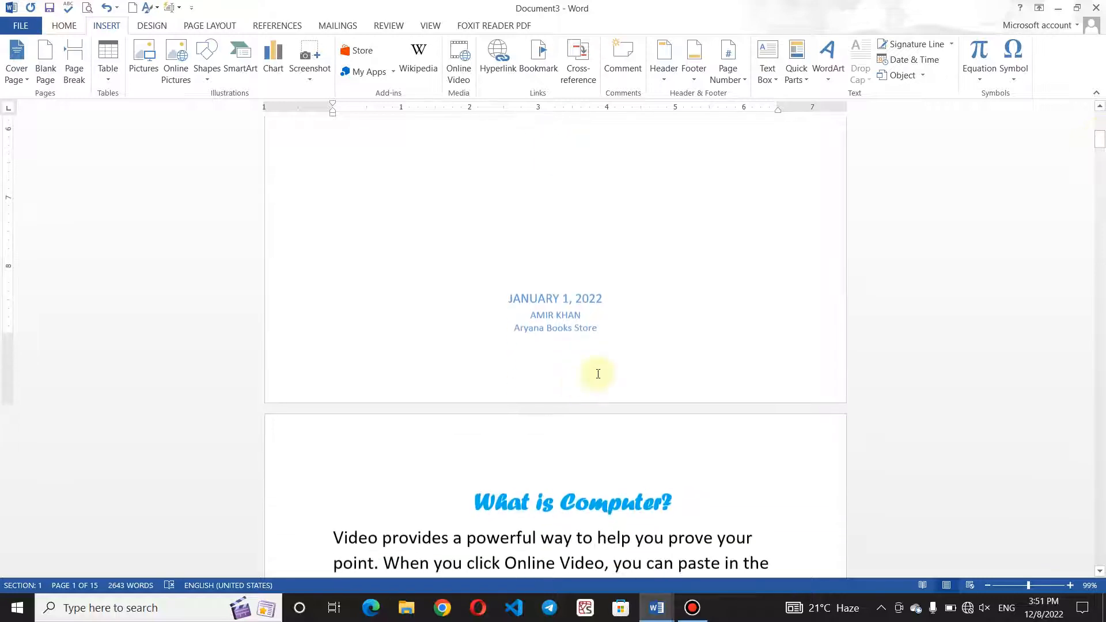
{"action": "left_click_drag", "start_coordinate": [1101, 143], "coordinate": [1101, 155]}
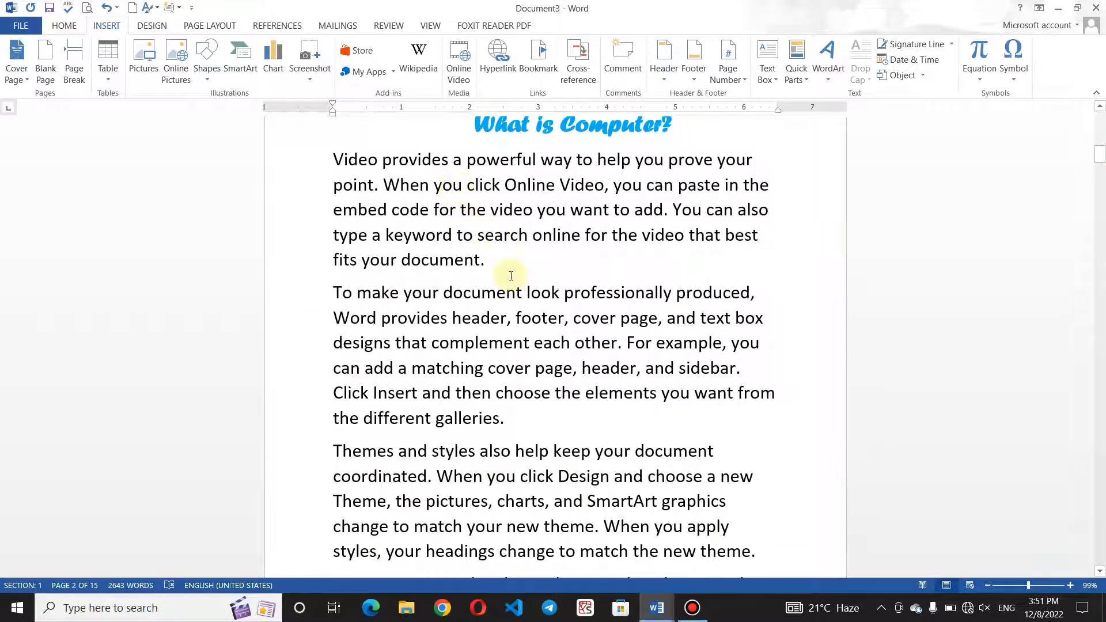
{"action": "left_click", "coordinate": [49, 77]}
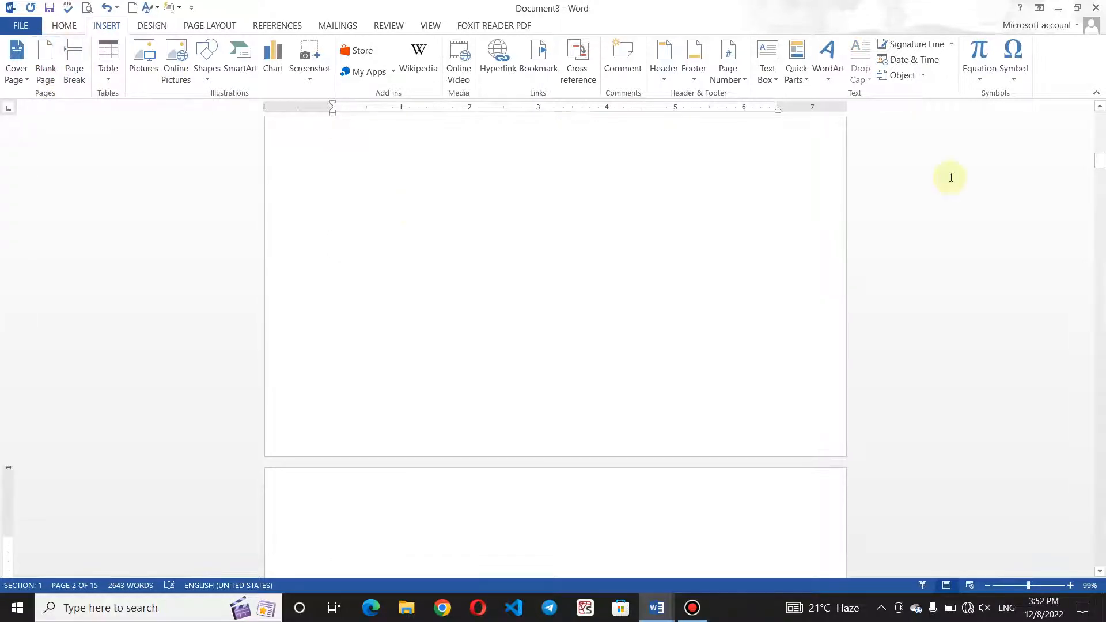
{"action": "left_click_drag", "start_coordinate": [1100, 166], "coordinate": [1101, 140]}
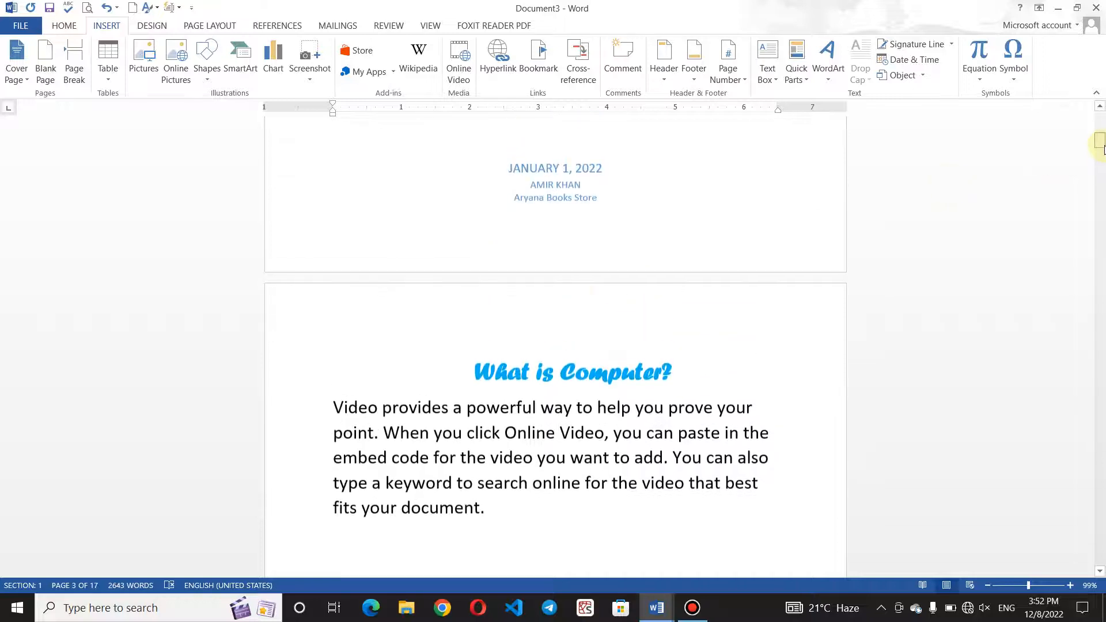
{"action": "left_click", "coordinate": [473, 356]}
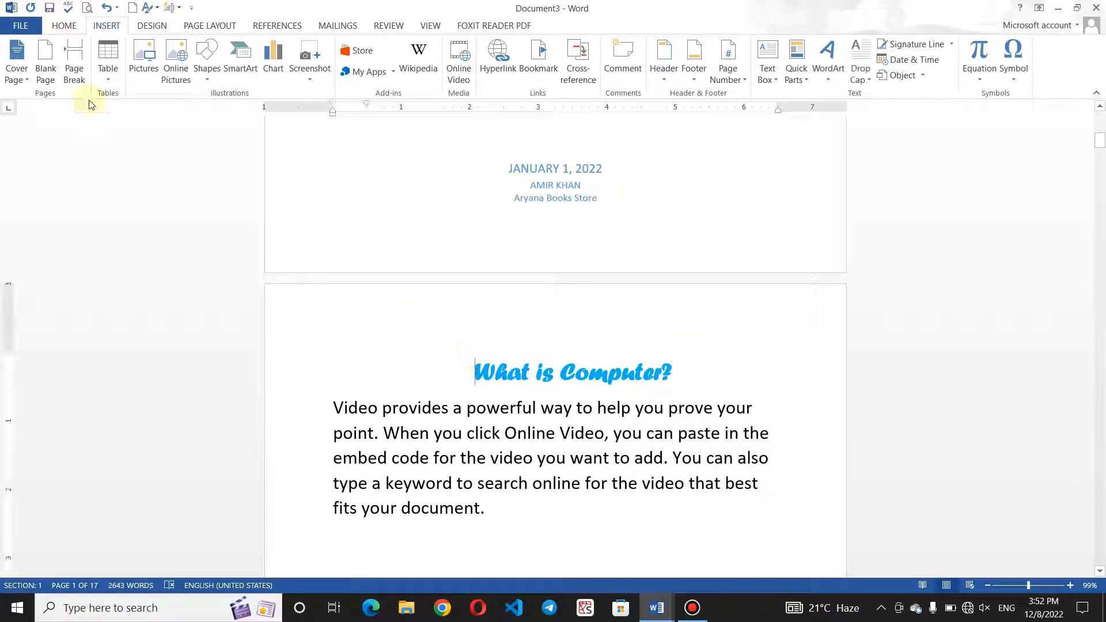
{"action": "left_click", "coordinate": [46, 64]}
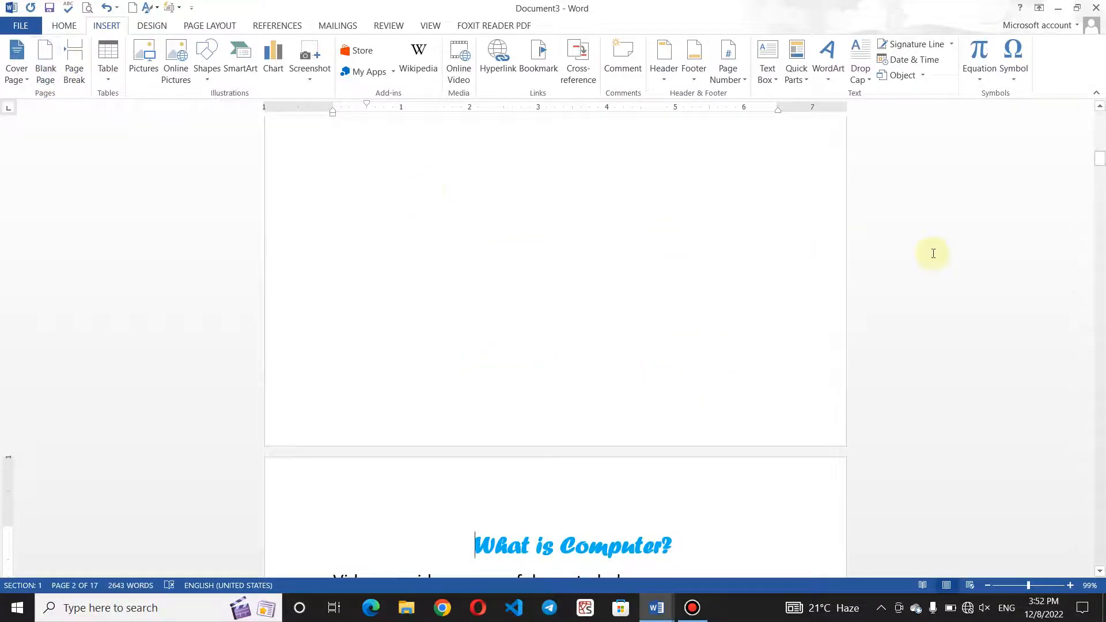
{"action": "left_click_drag", "start_coordinate": [1101, 155], "coordinate": [1100, 160]}
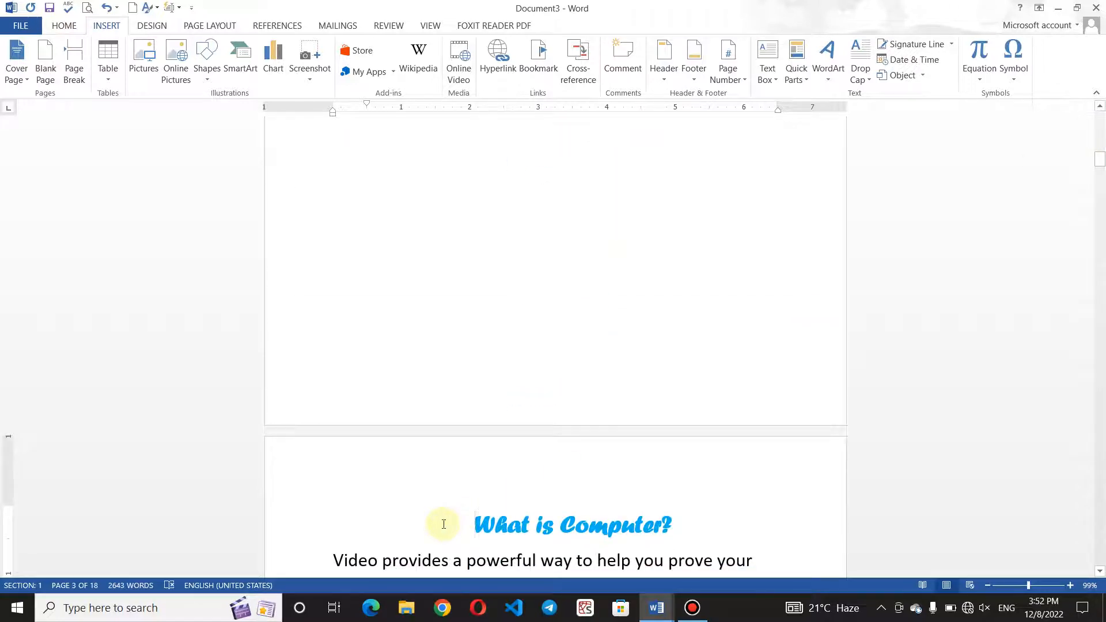
{"action": "key", "text": "ctrl+Return"}
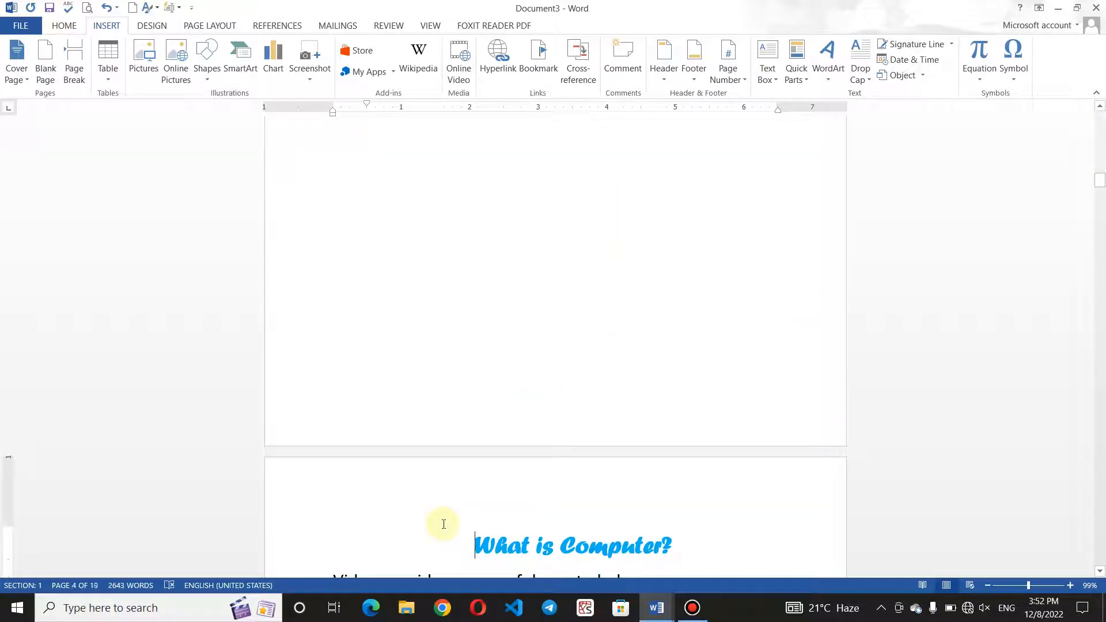
{"action": "key", "text": "ctrl+Return"}
{"action": "left_click", "coordinate": [720, 542]}
{"action": "key", "text": "ctrl+Return"}
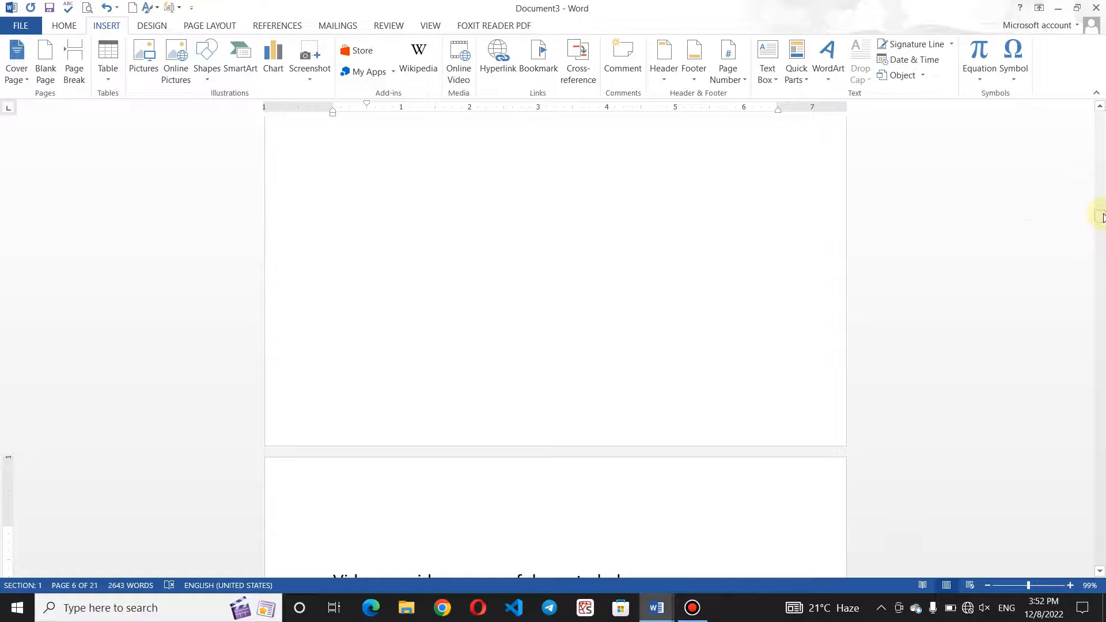
{"action": "scroll", "coordinate": [1102, 218], "scroll_direction": "down", "scroll_amount": 5}
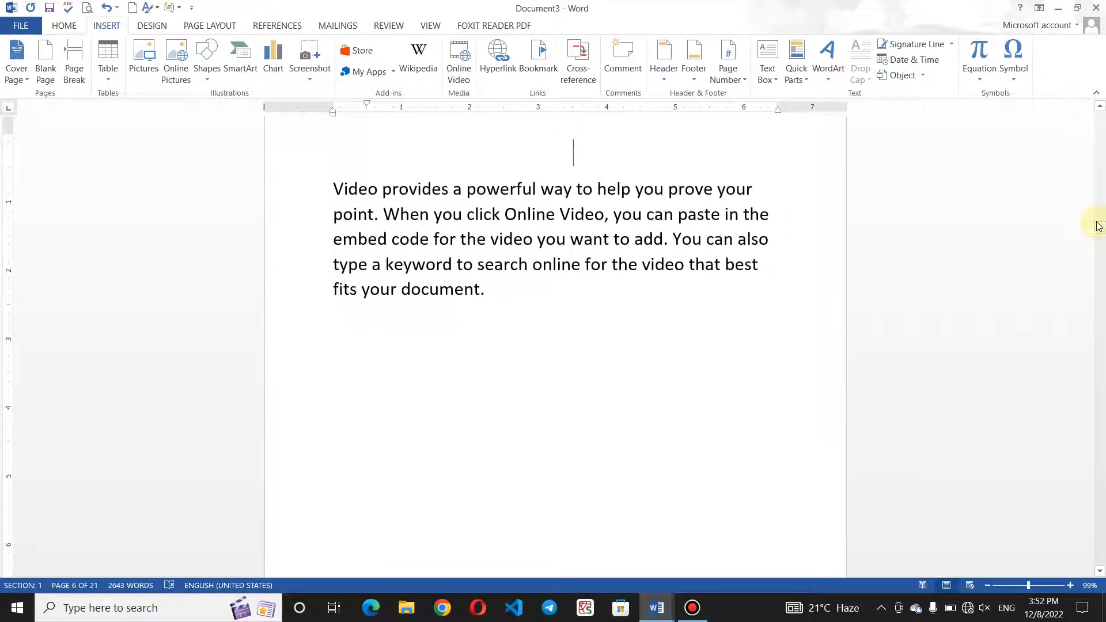
{"action": "left_click_drag", "start_coordinate": [1099, 226], "coordinate": [1100, 272]}
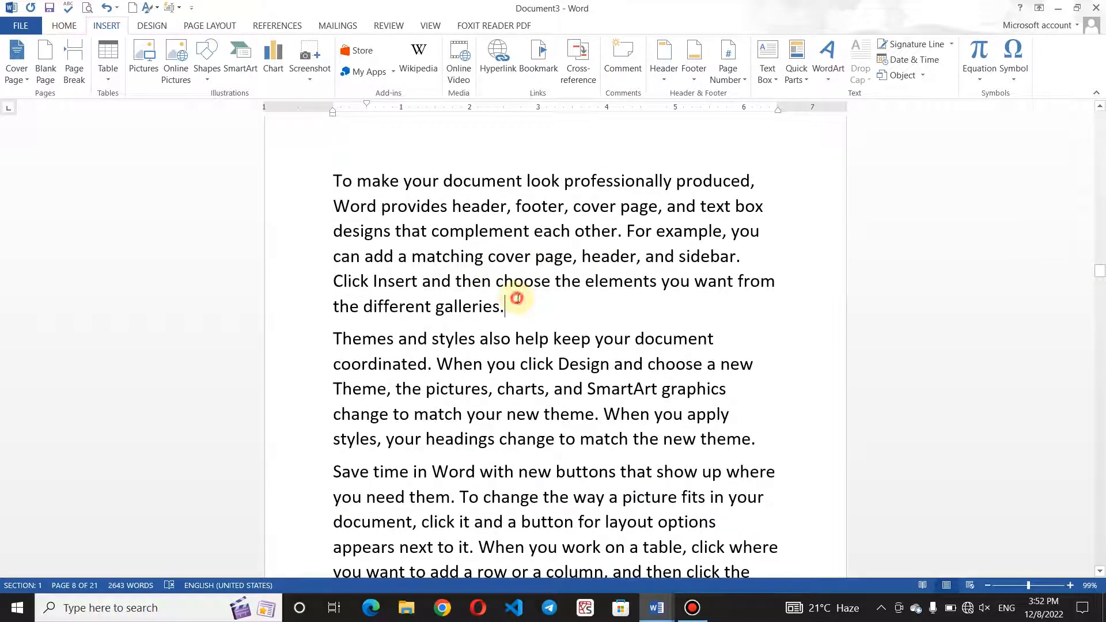
Insert a page break after the paragraph ending 'galleries.'.
{"action": "left_click", "coordinate": [517, 298]}
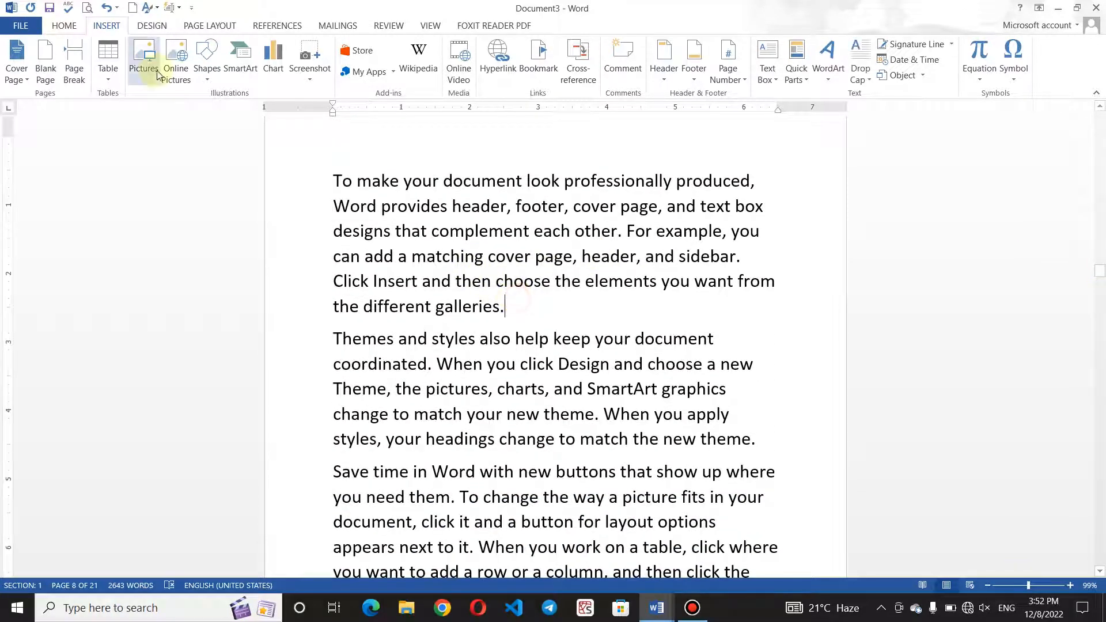
{"action": "left_click", "coordinate": [76, 66]}
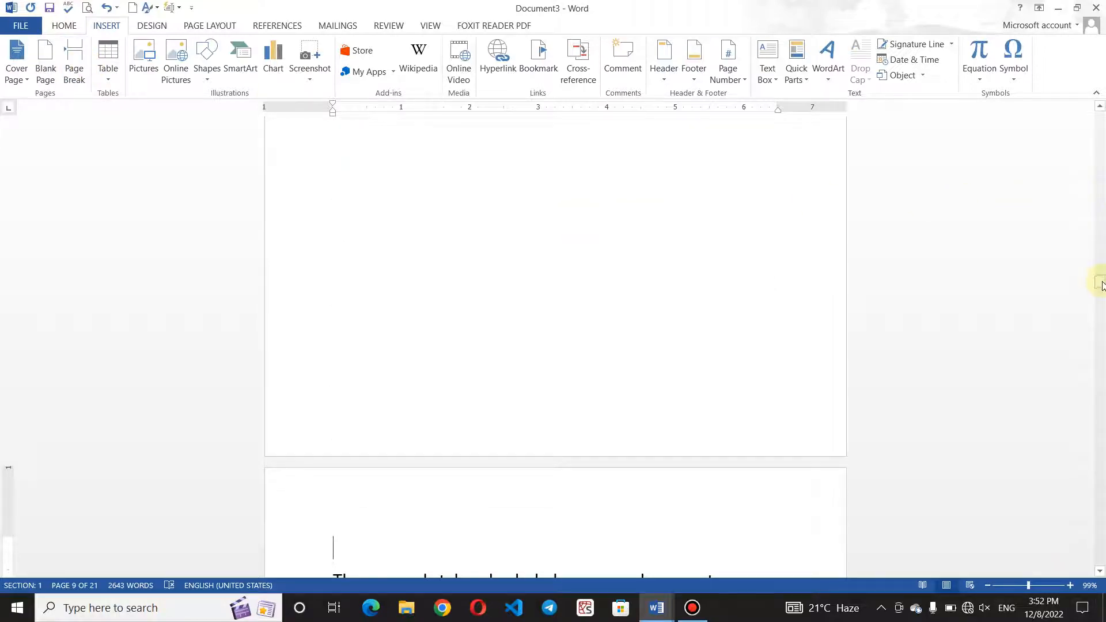
{"action": "left_click_drag", "start_coordinate": [1100, 285], "coordinate": [1102, 281]}
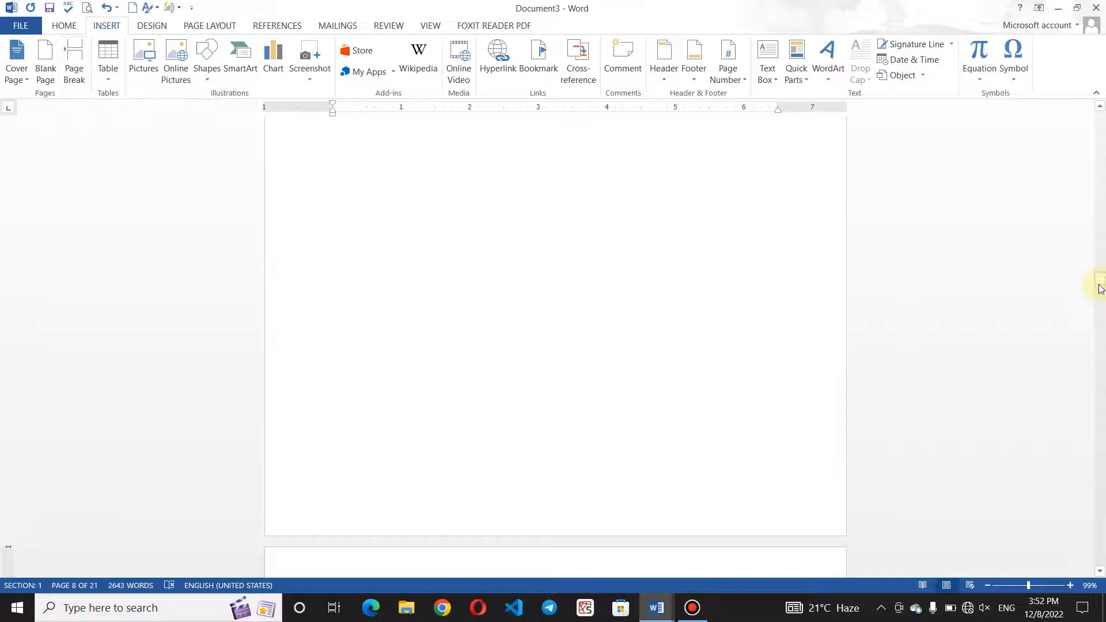
Add a blank page after the Themes paragraph ending 'new theme.'.
{"action": "left_click_drag", "start_coordinate": [1101, 288], "coordinate": [1101, 292]}
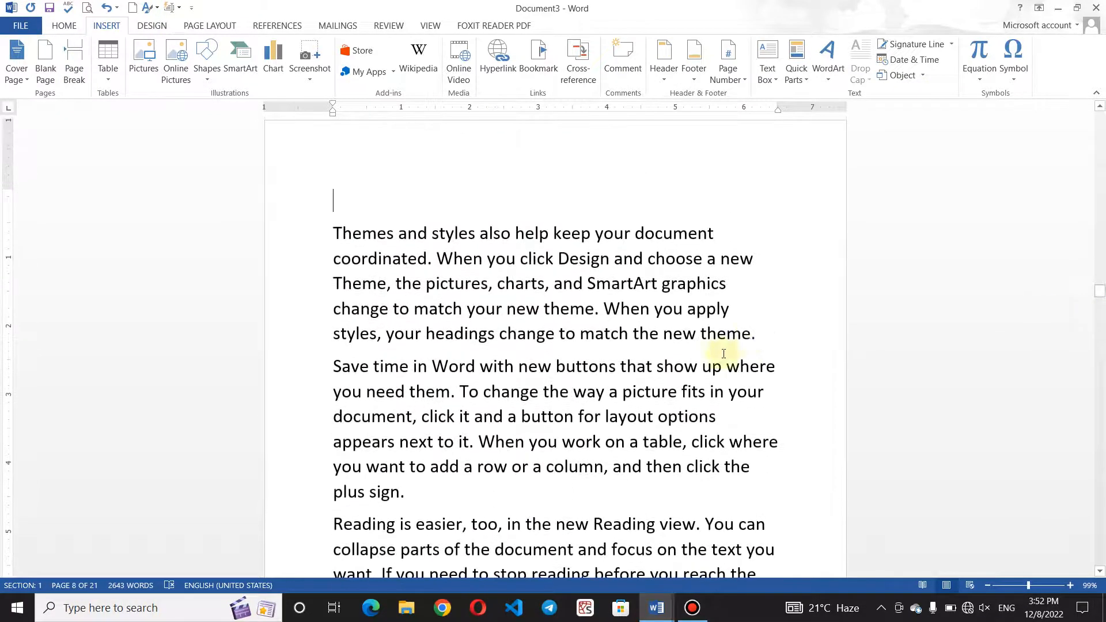
{"action": "left_click", "coordinate": [55, 74]}
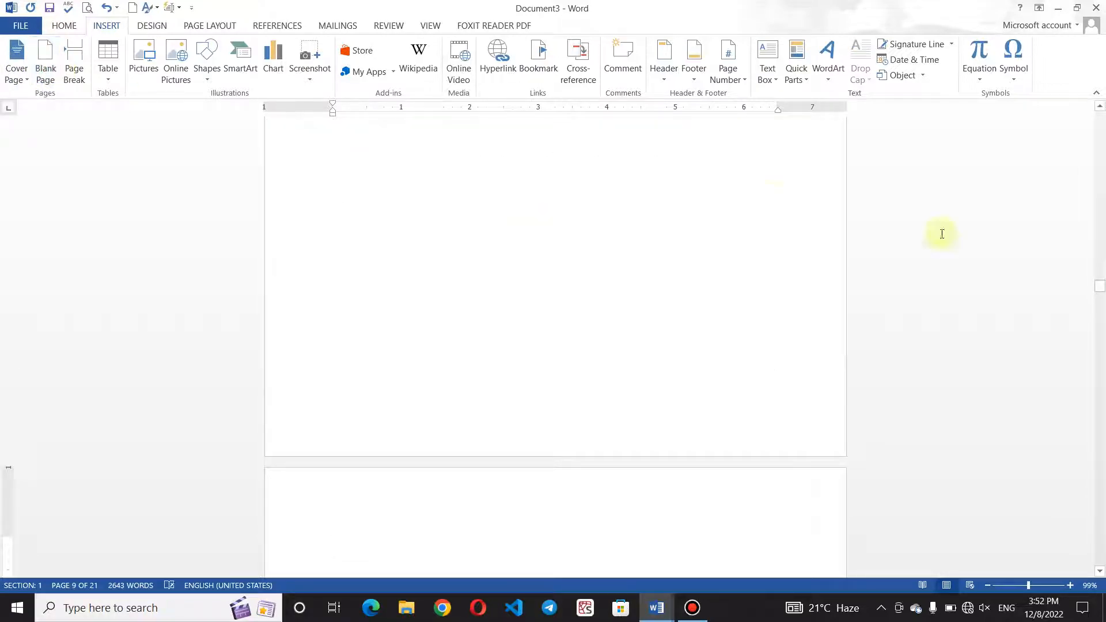
{"action": "left_click_drag", "start_coordinate": [1100, 288], "coordinate": [1101, 264]}
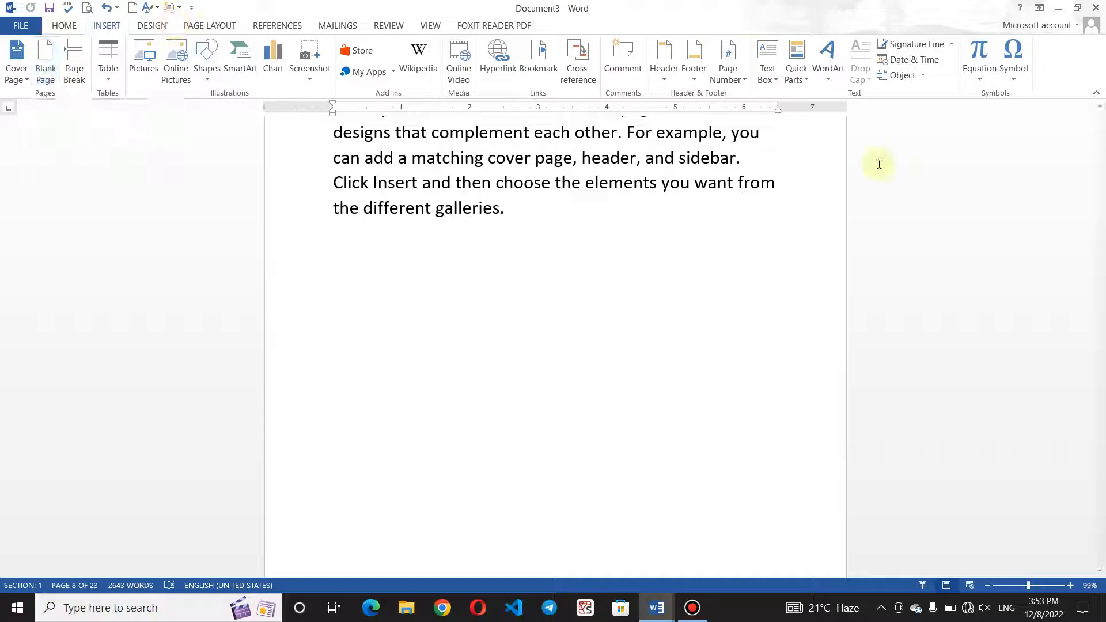
Insert a page break after the paragraph ending 'plus sign.'.
{"action": "left_click_drag", "start_coordinate": [1100, 262], "coordinate": [1101, 317]}
{"action": "left_click", "coordinate": [450, 370]}
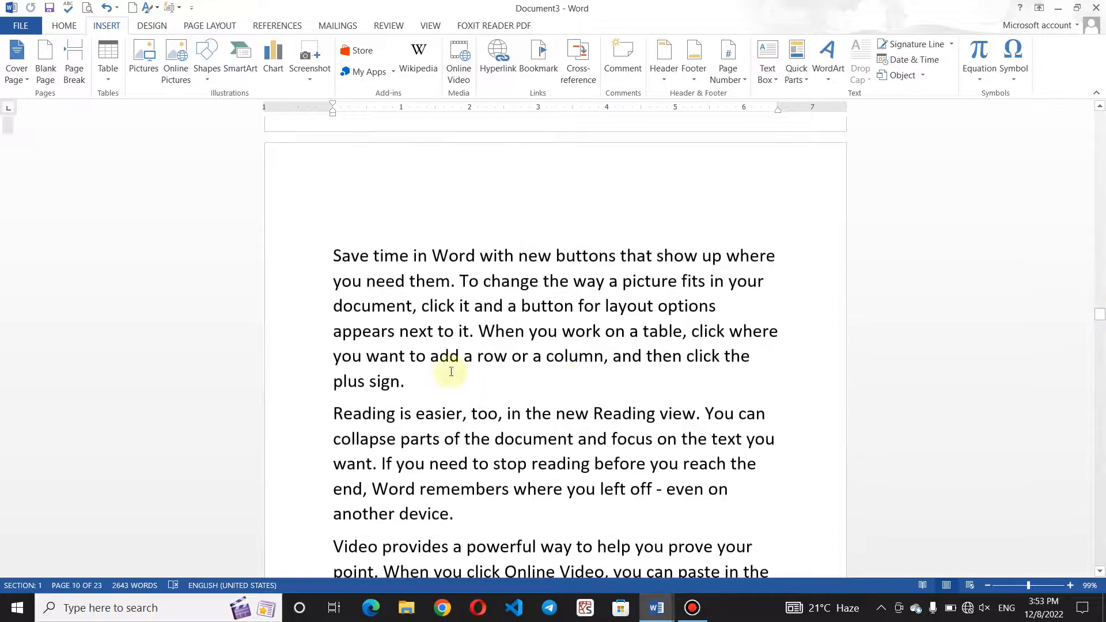
{"action": "left_click", "coordinate": [73, 61]}
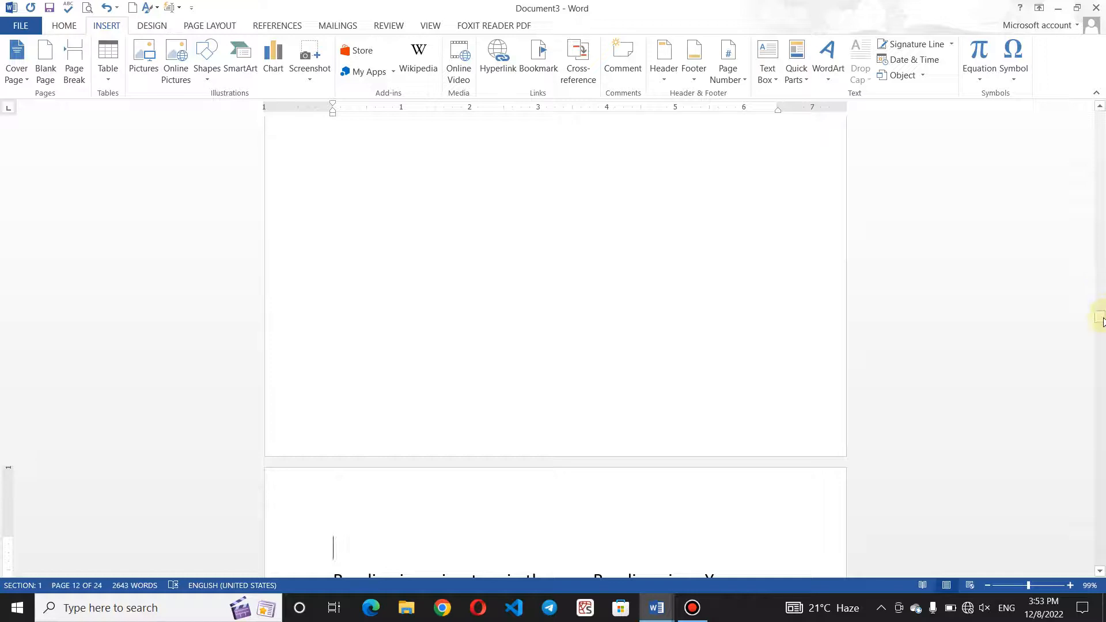
Add a blank page before the 'Reading is easier, too' paragraph.
{"action": "scroll", "coordinate": [1100, 318], "scroll_direction": "down", "scroll_amount": 3}
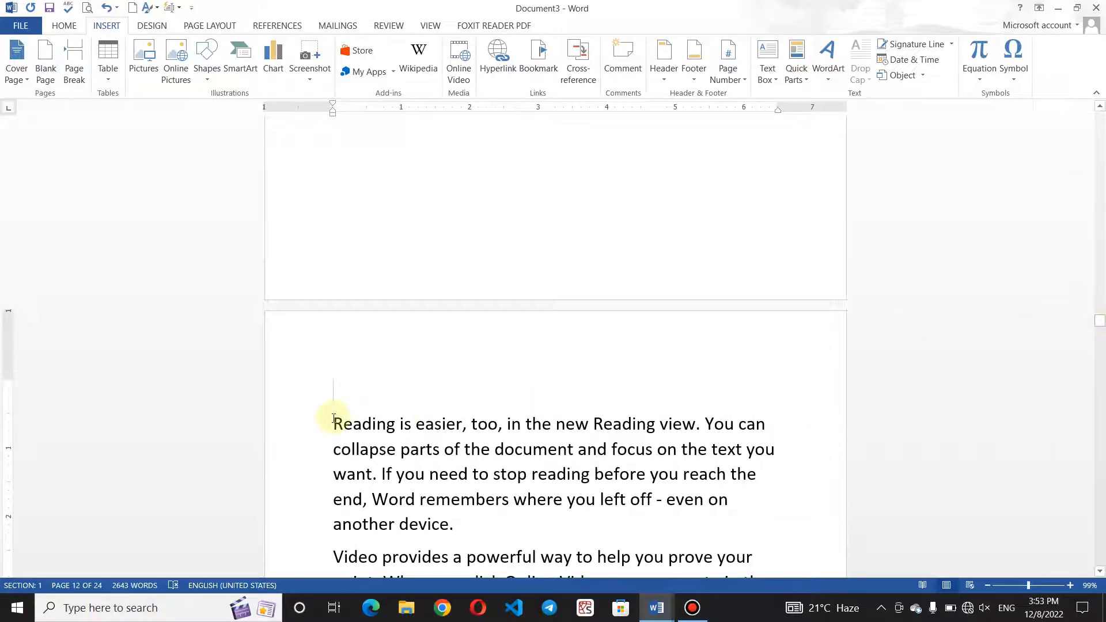
{"action": "left_click", "coordinate": [47, 72]}
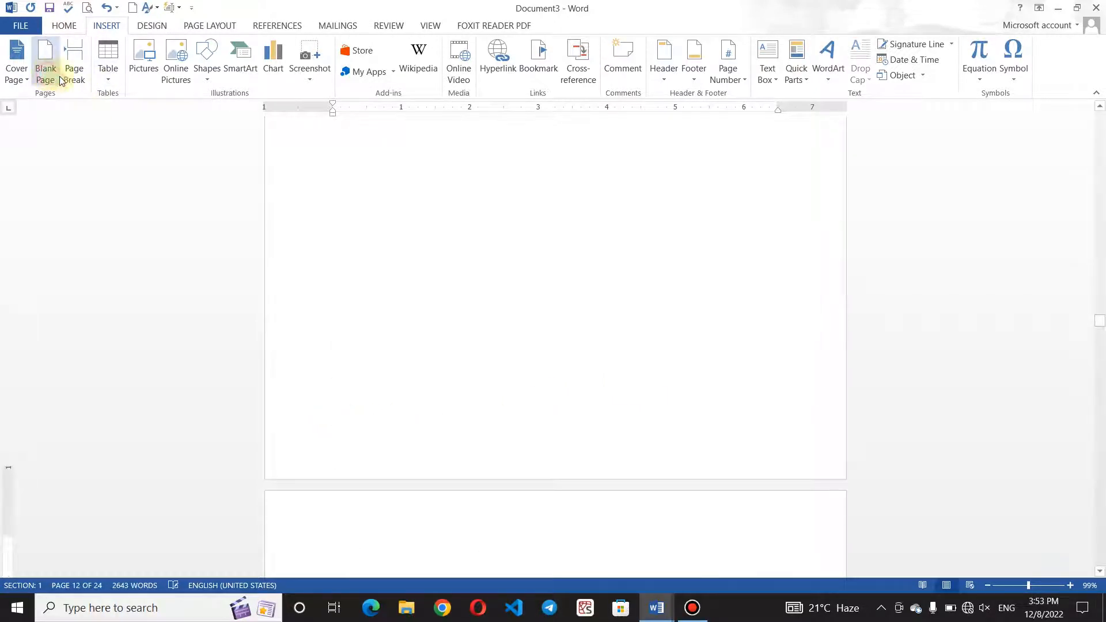
{"action": "left_click_drag", "start_coordinate": [1103, 314], "coordinate": [1103, 313]}
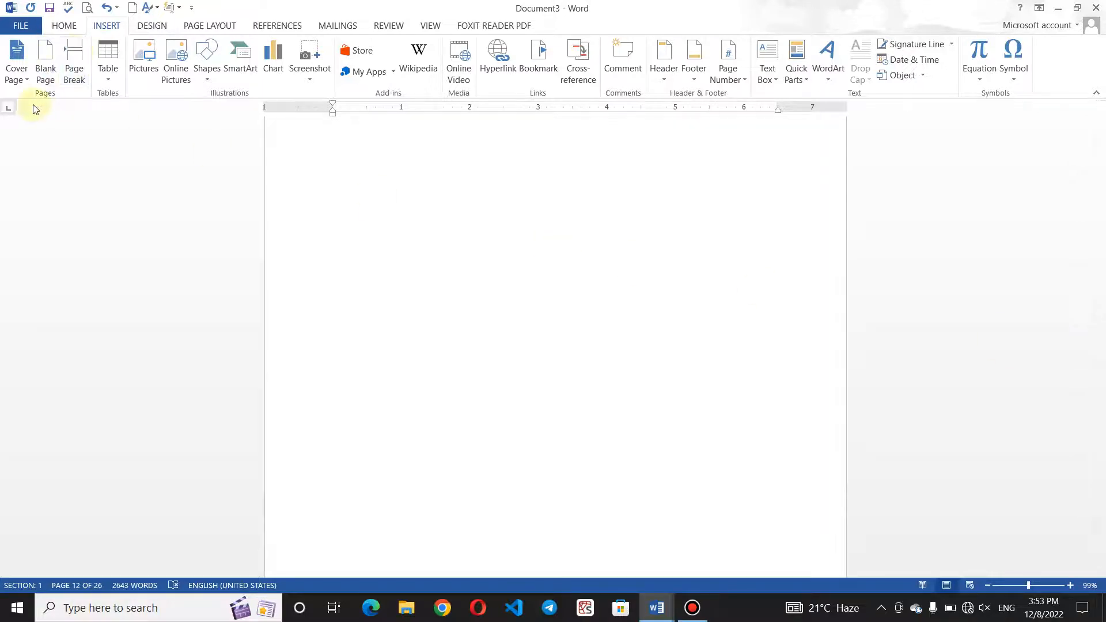
Preview a table grid on the blank page twice without inserting any table.
{"action": "left_click", "coordinate": [116, 85]}
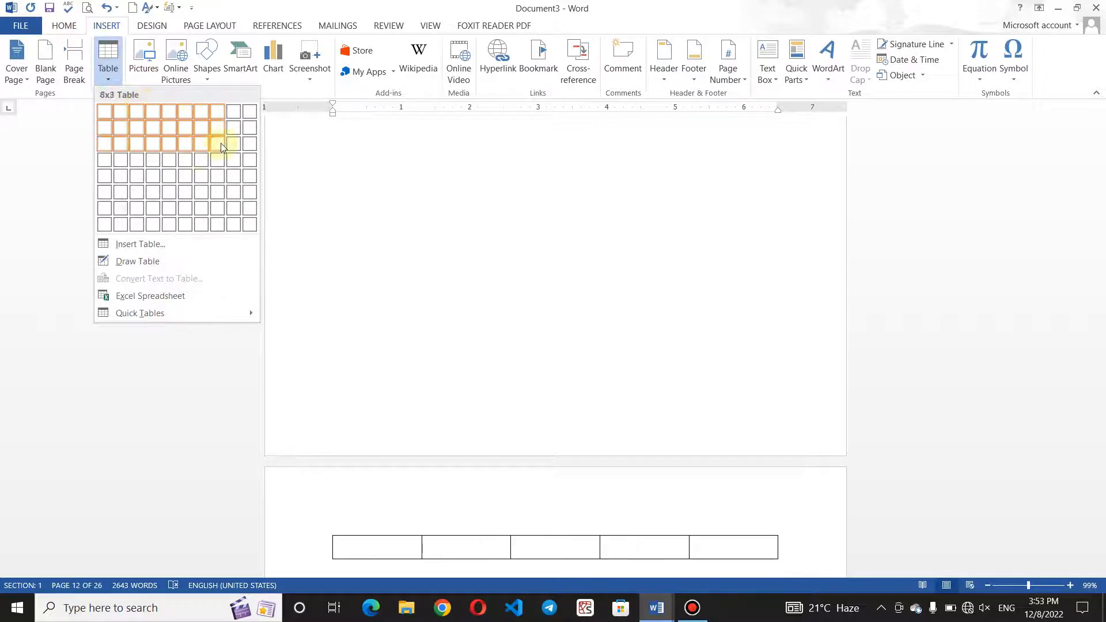
{"action": "left_click", "coordinate": [333, 148]}
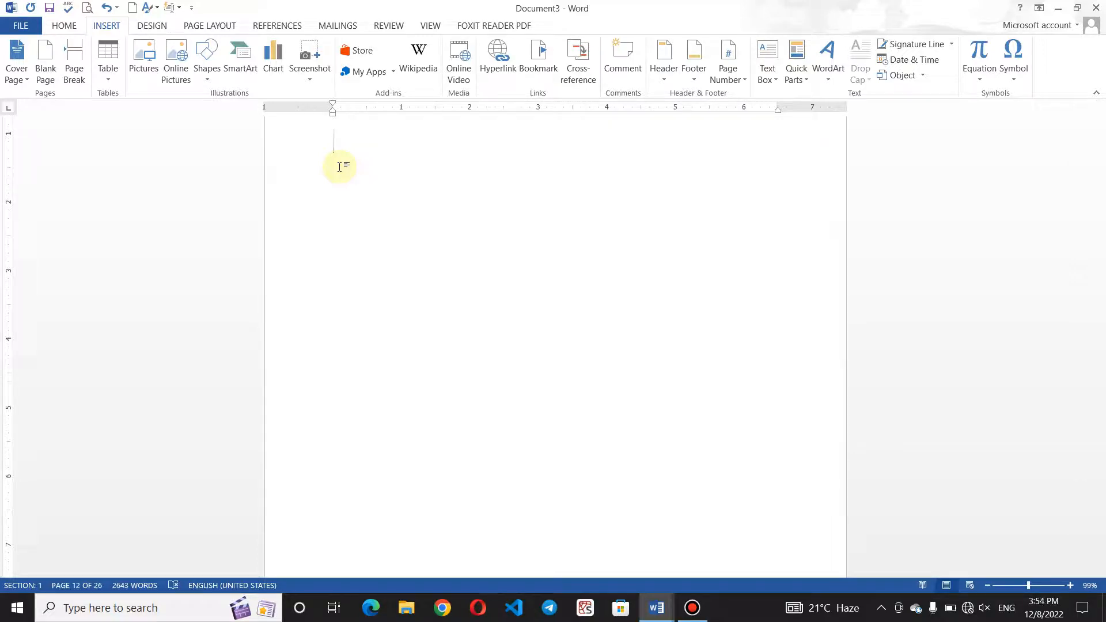
{"action": "left_click", "coordinate": [106, 81]}
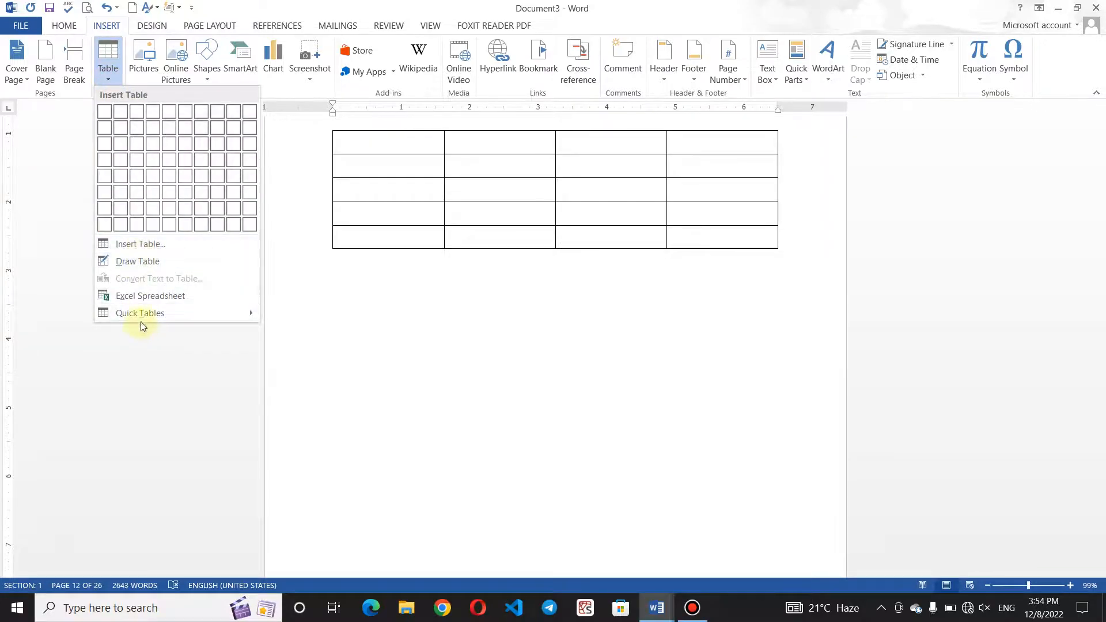
{"action": "left_click", "coordinate": [413, 280]}
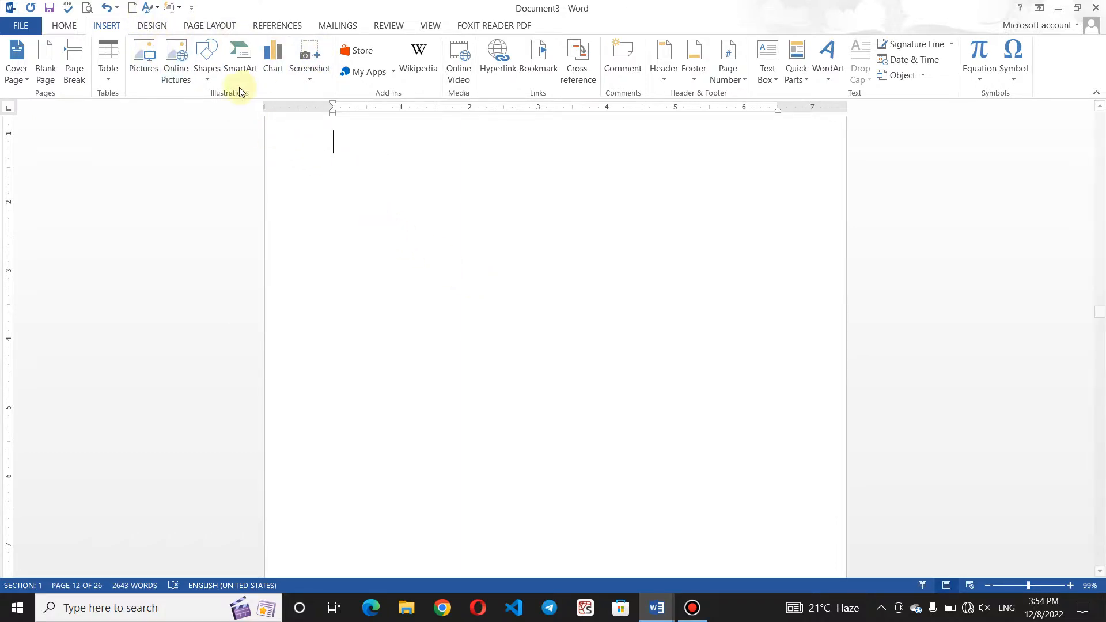
Look through the Design and Page Layout ribbons, ending on Home.
{"action": "left_click", "coordinate": [151, 27]}
{"action": "left_click", "coordinate": [201, 25]}
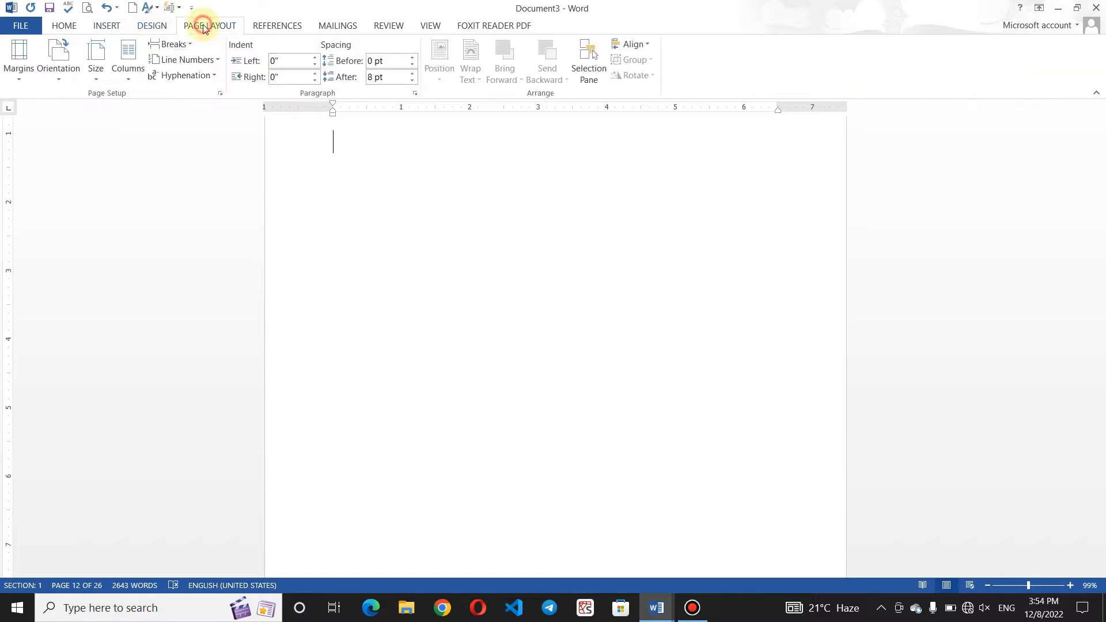
{"action": "left_click", "coordinate": [64, 26]}
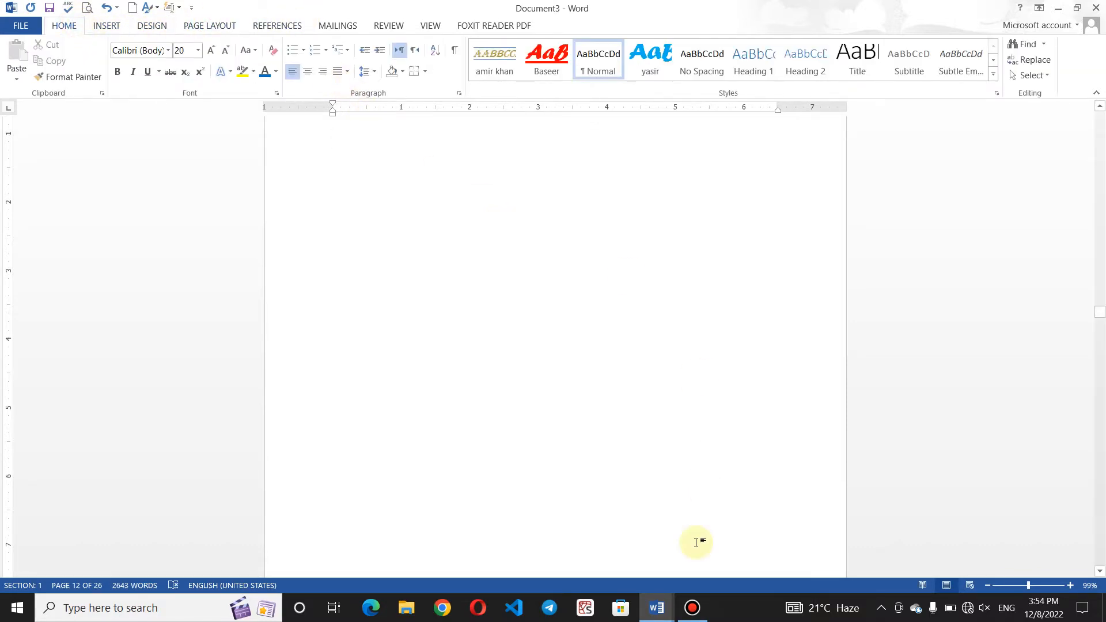